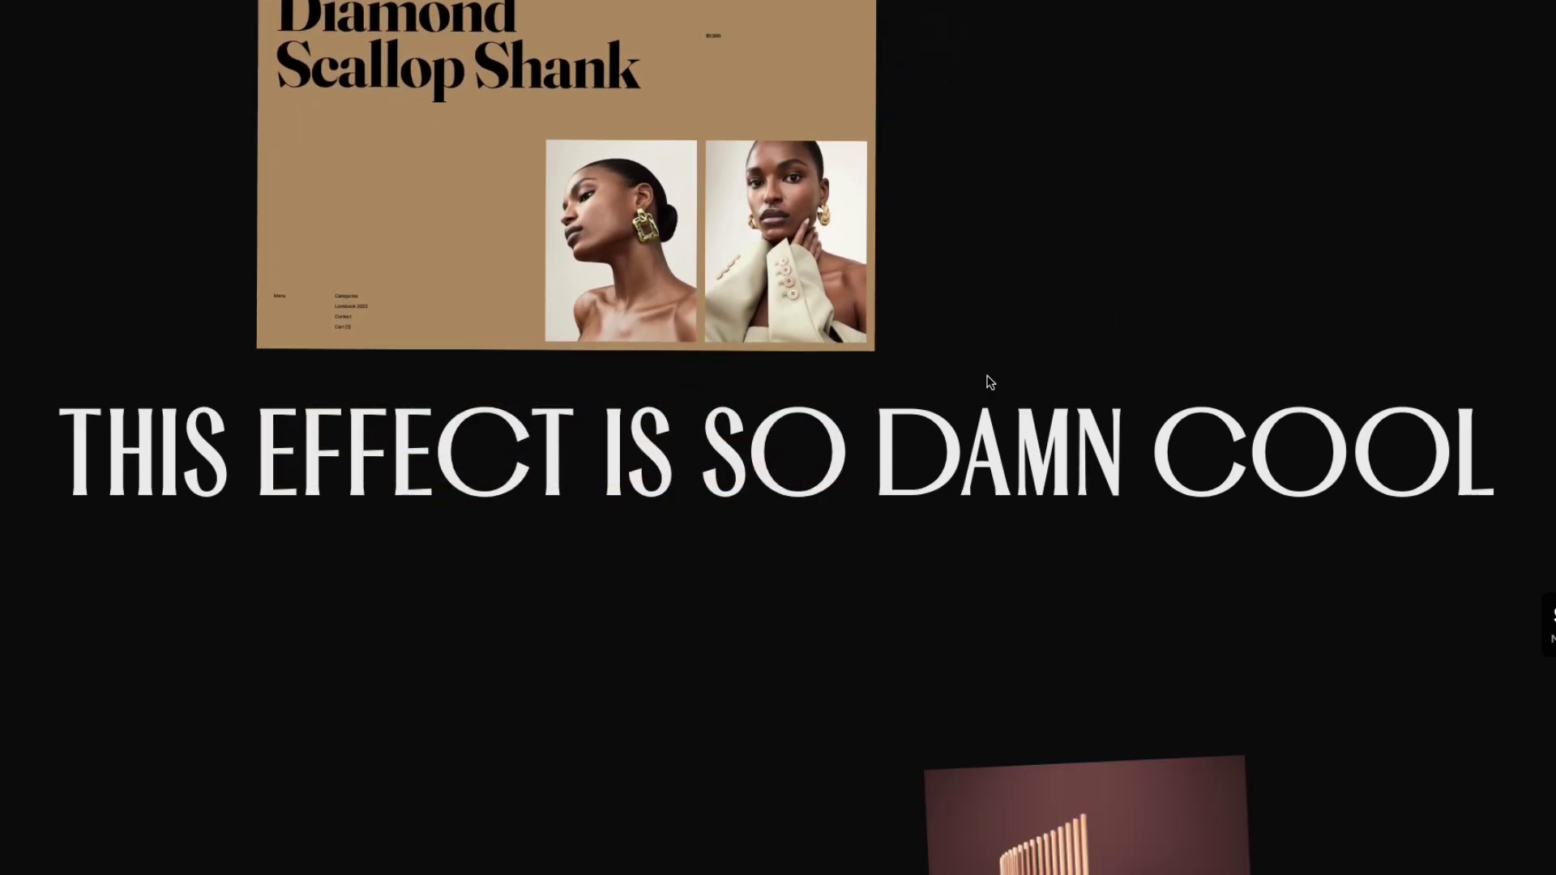
pyautogui.scroll(-4, 990, 383)
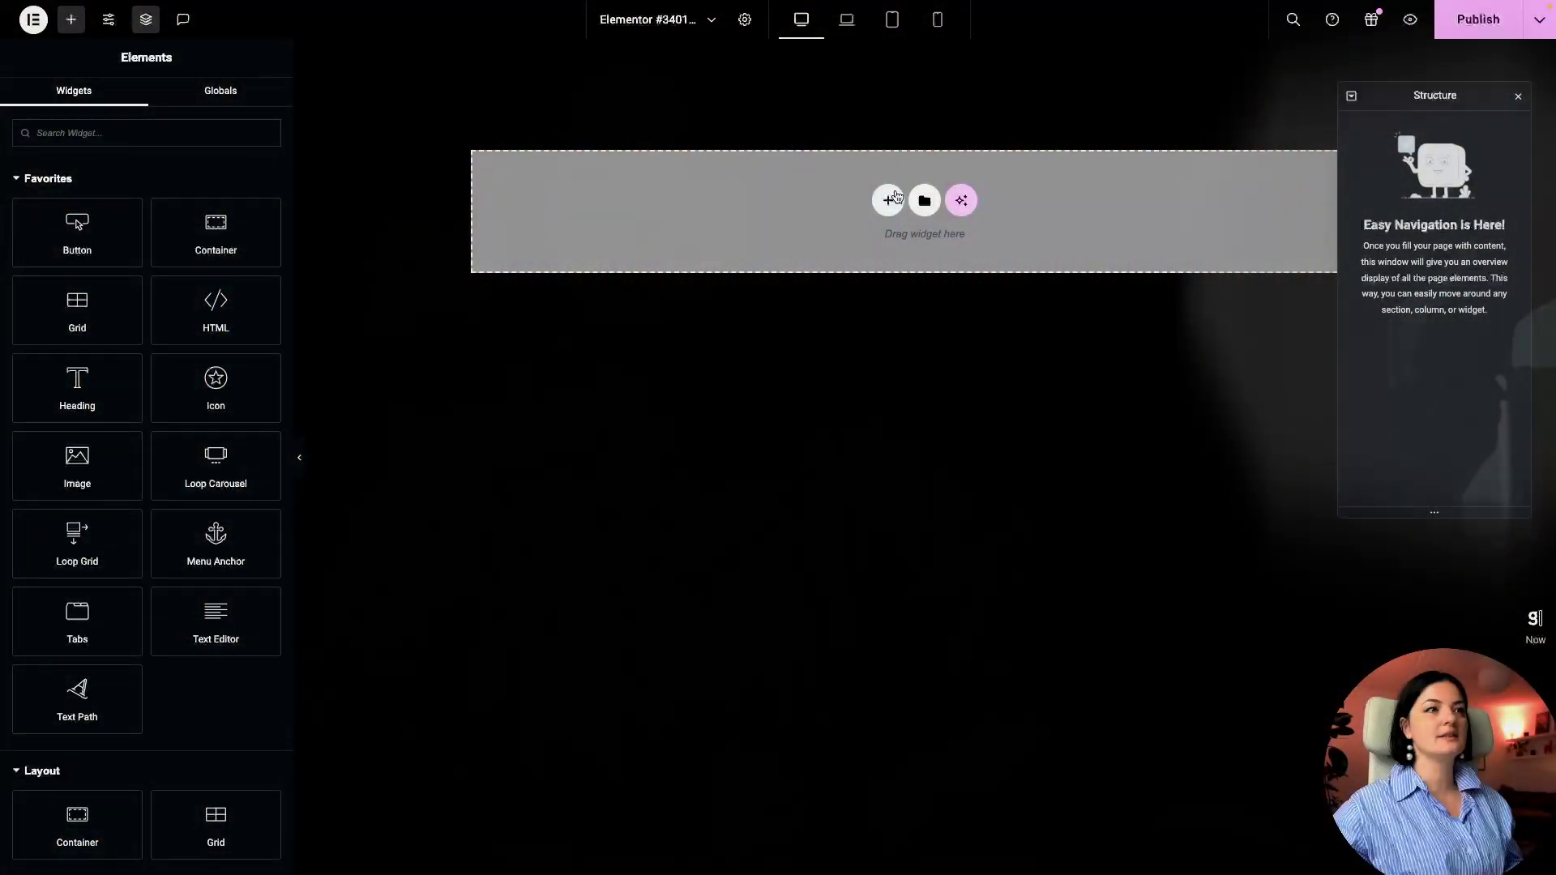
# Add a new single flexbox container to the empty page and set its content width to Full Width
pyautogui.click(888, 201)
pyautogui.click(876, 258)
pyautogui.click(698, 237)
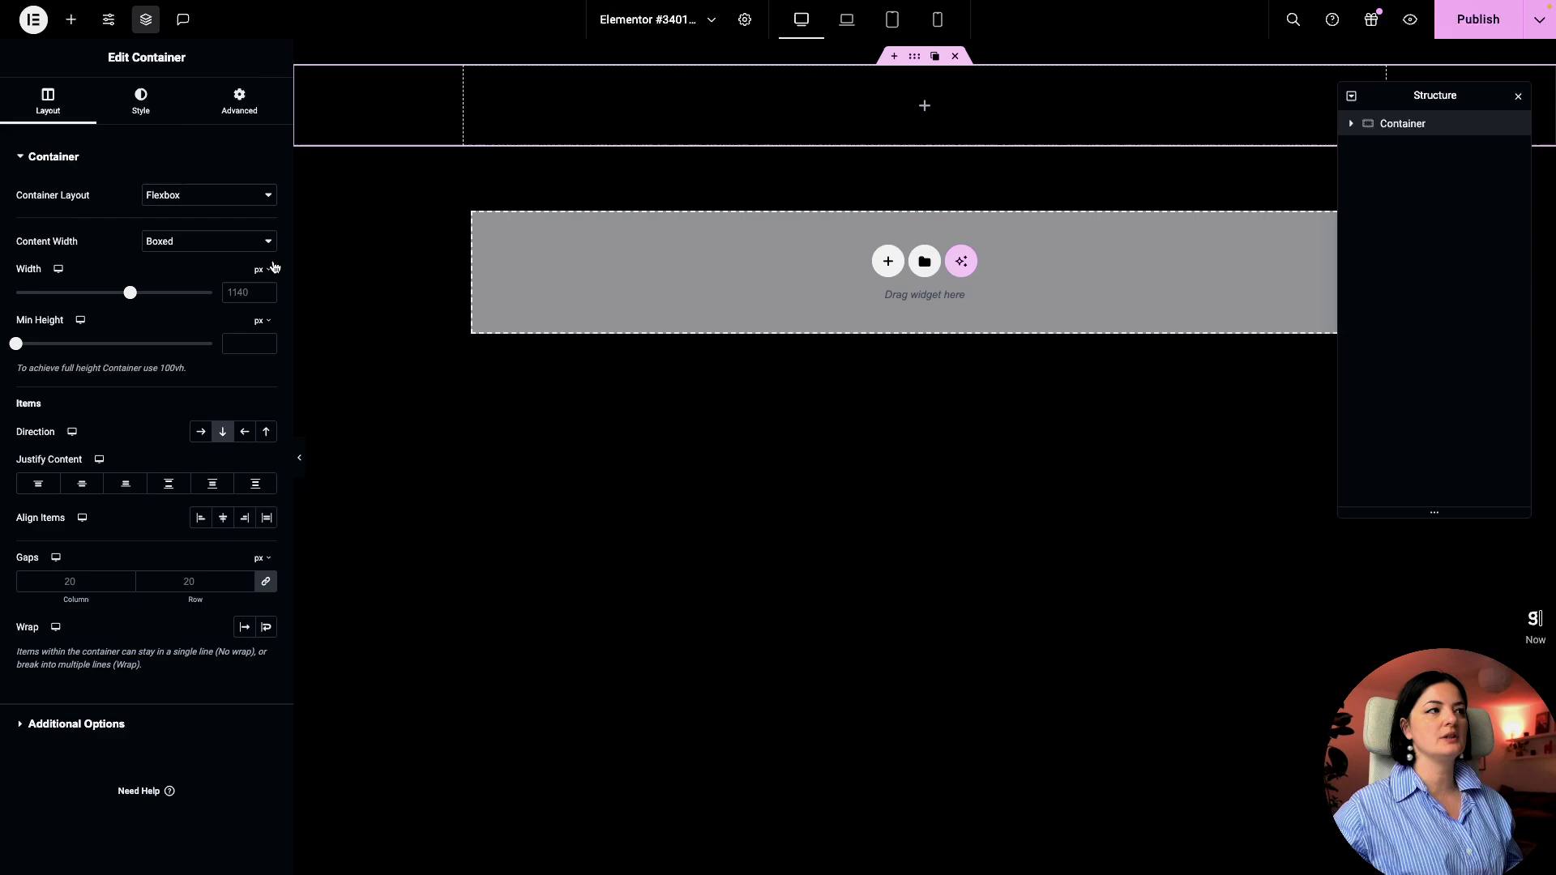
pyautogui.click(242, 242)
pyautogui.click(202, 258)
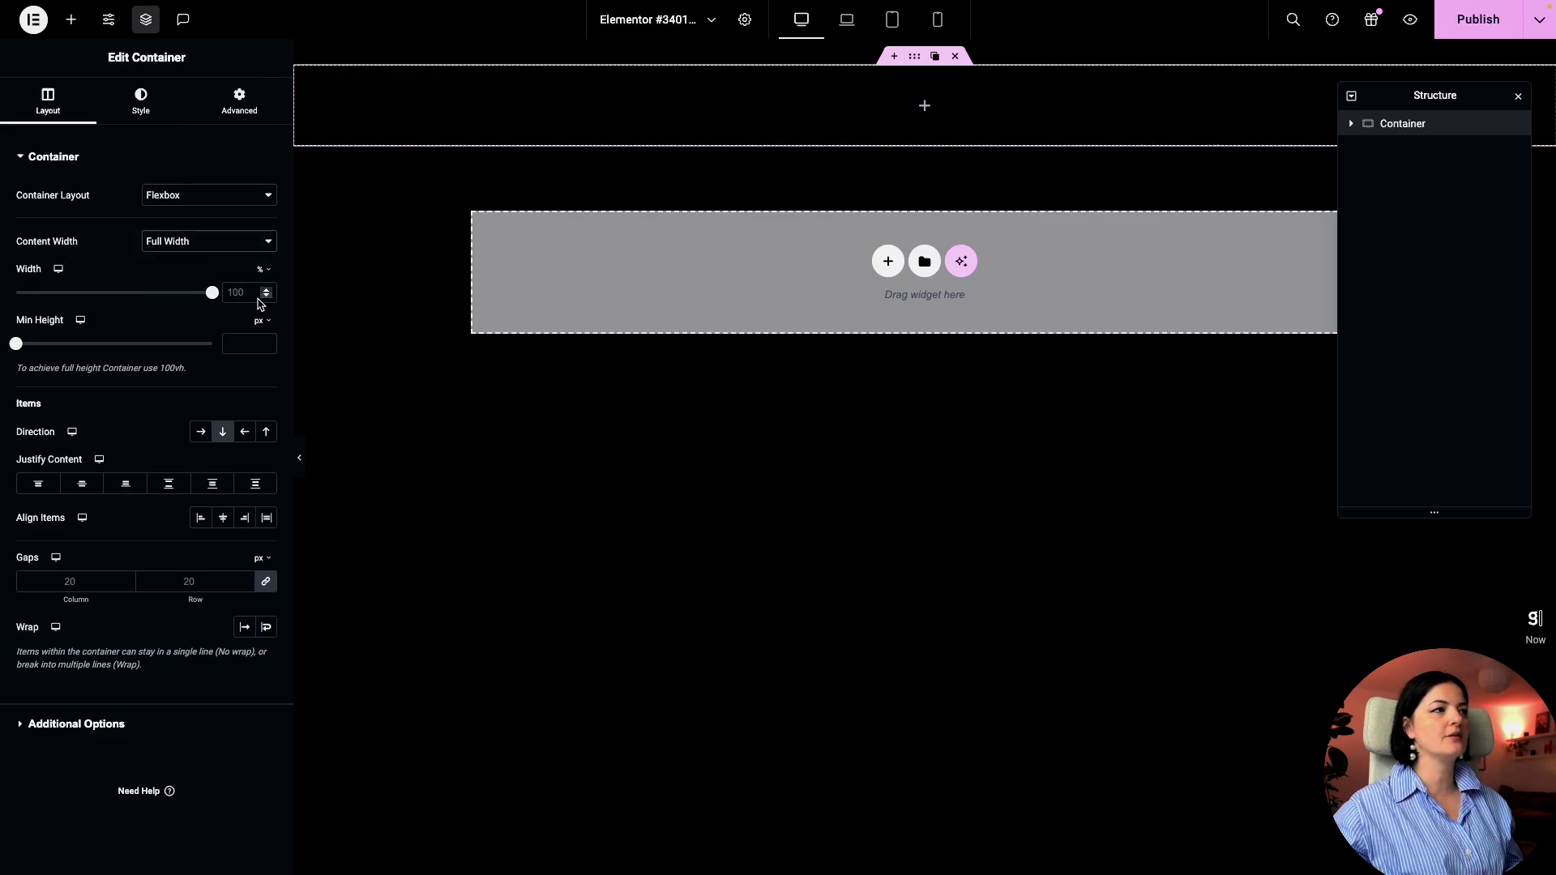
# Set the container's minimum height to 100 vh
pyautogui.click(262, 320)
pyautogui.click(260, 389)
pyautogui.click(237, 341)
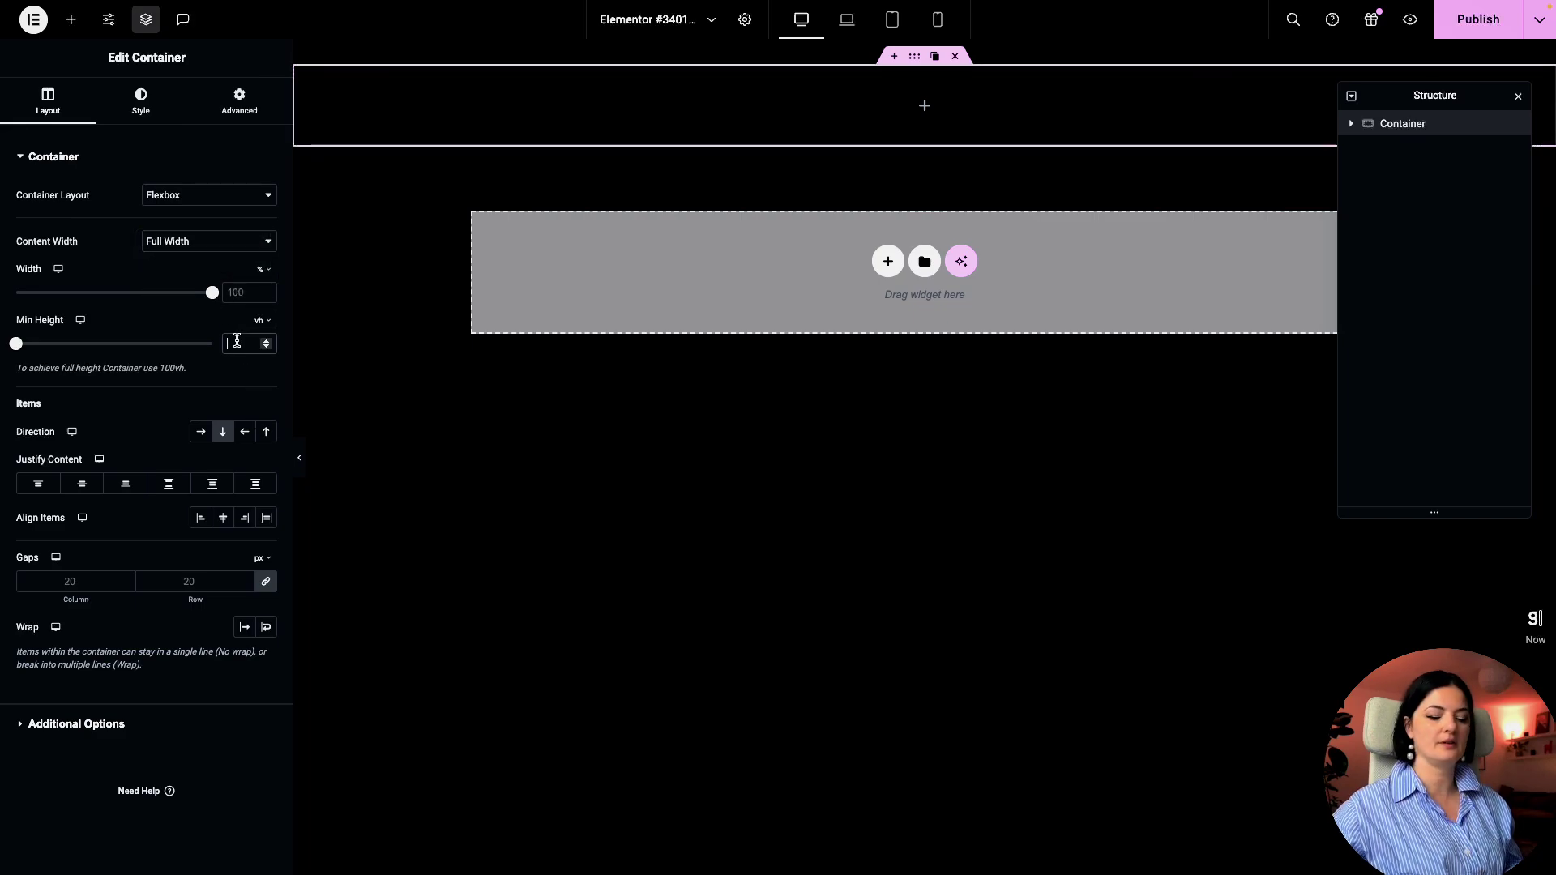
pyautogui.write('100')
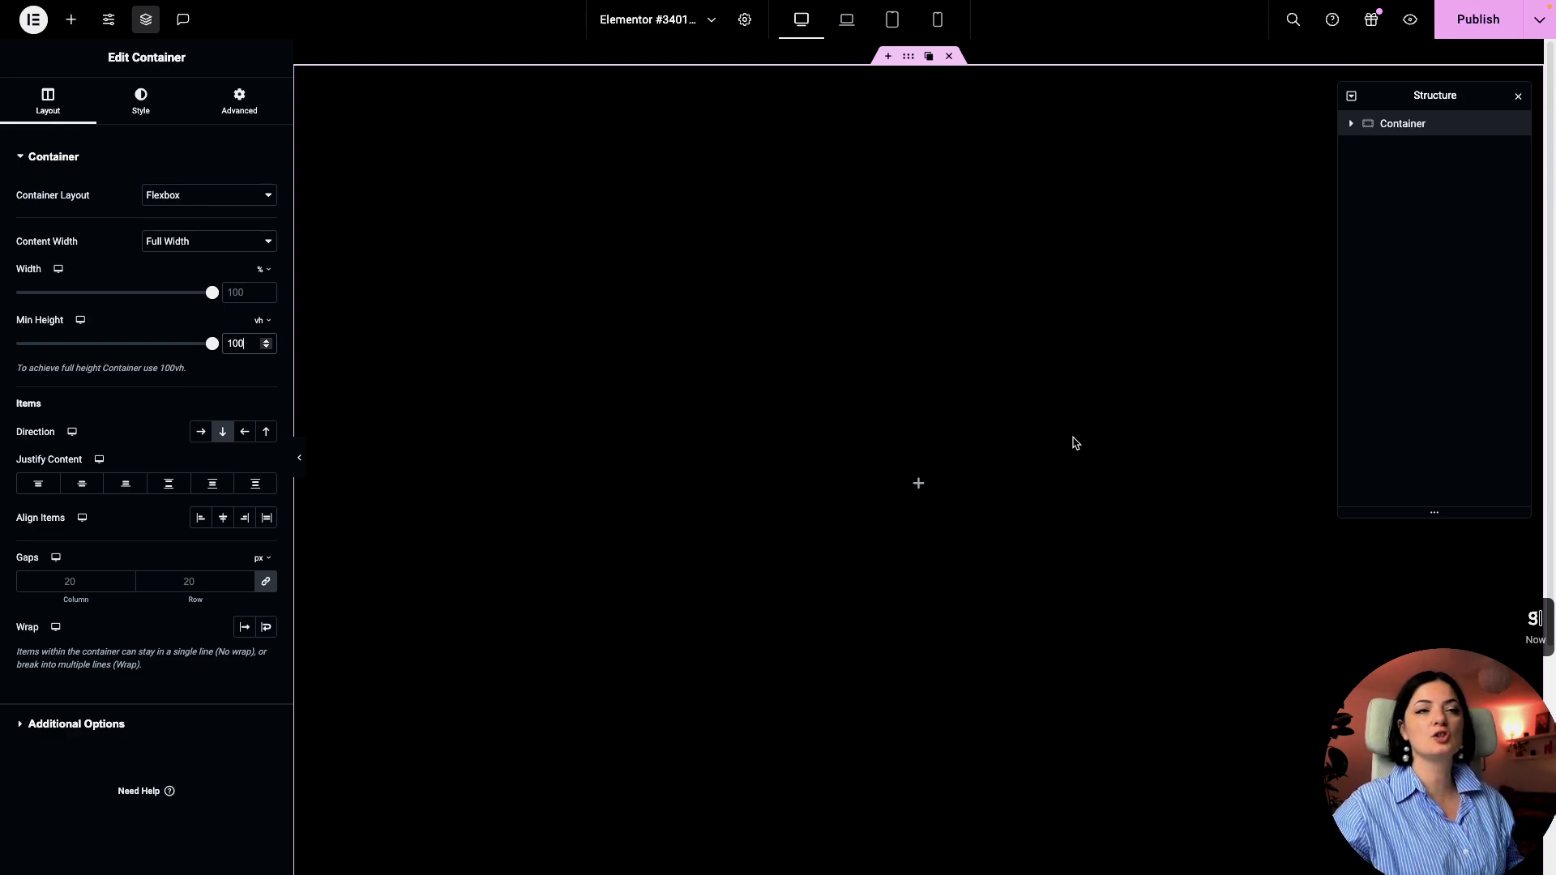
pyautogui.click(1051, 515)
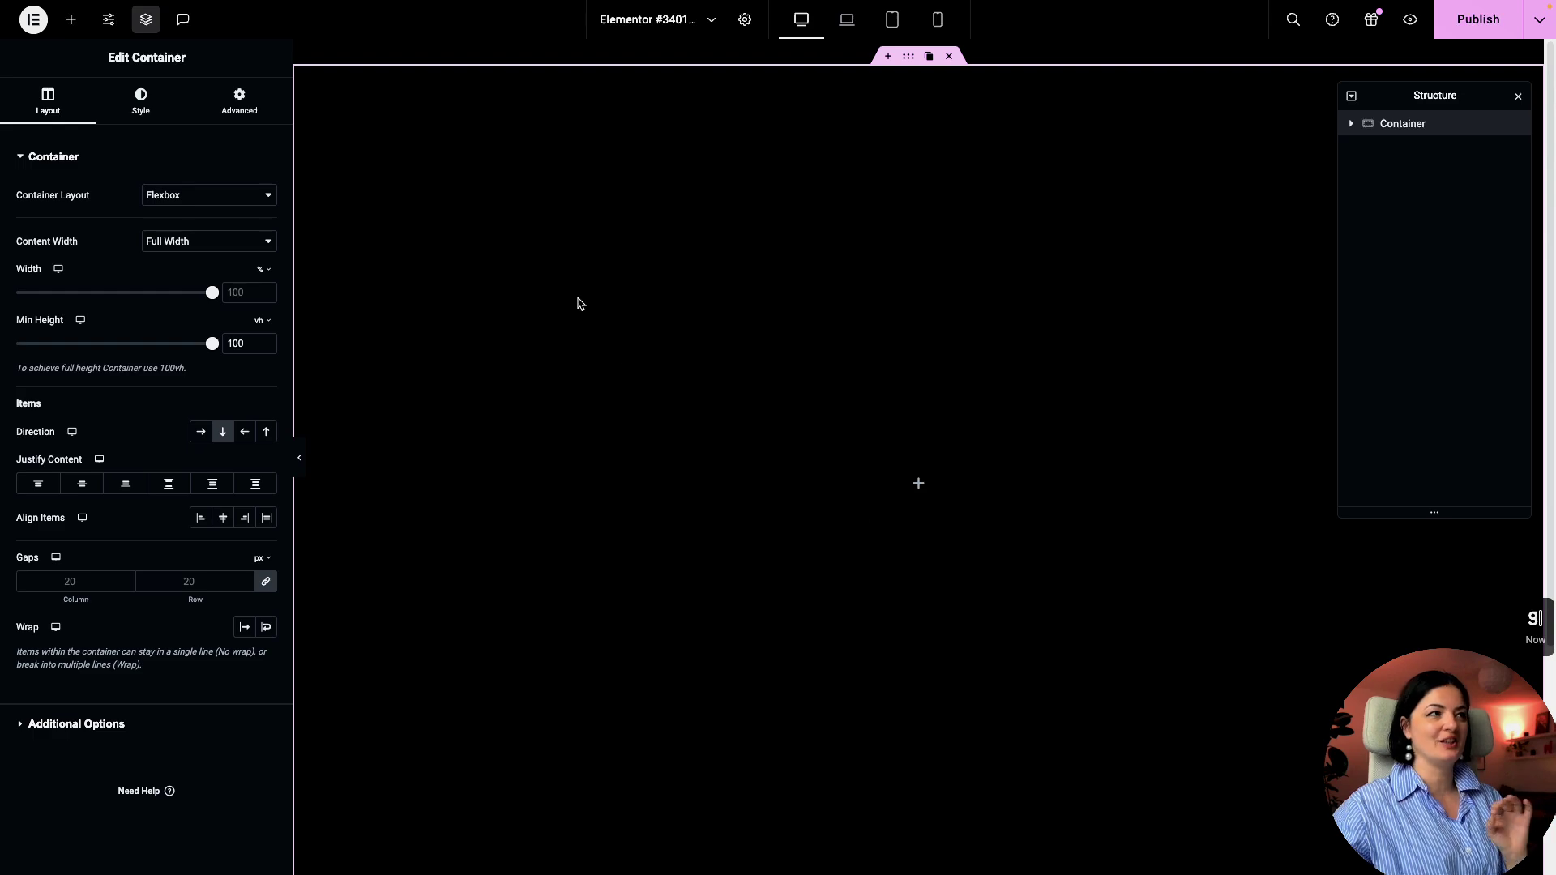
# Assign the CSS class items-container to the full-height container
pyautogui.click(260, 116)
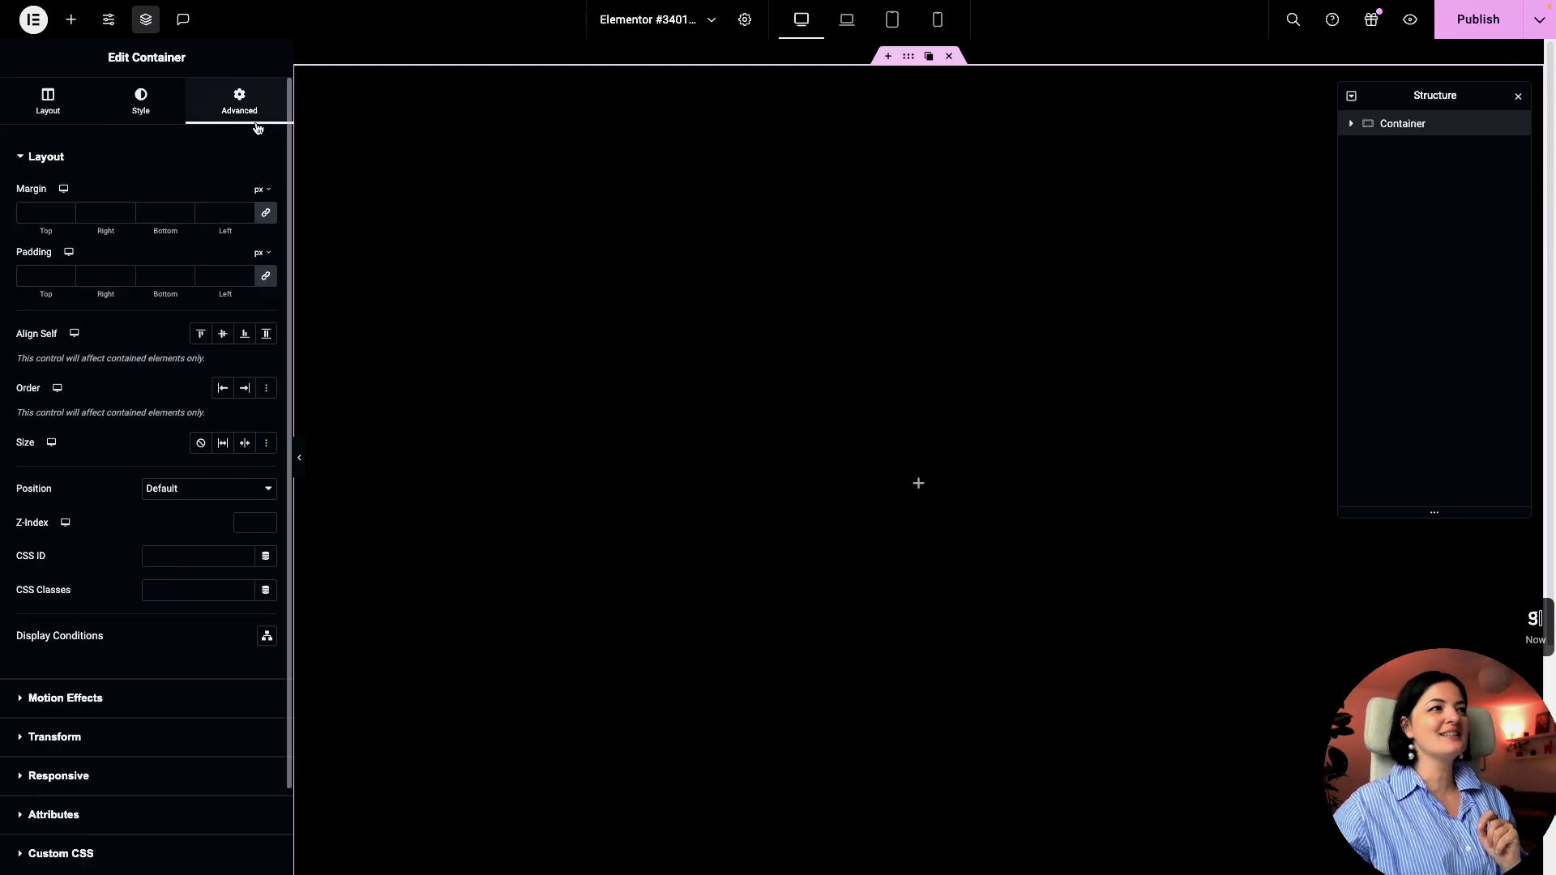
pyautogui.click(188, 591)
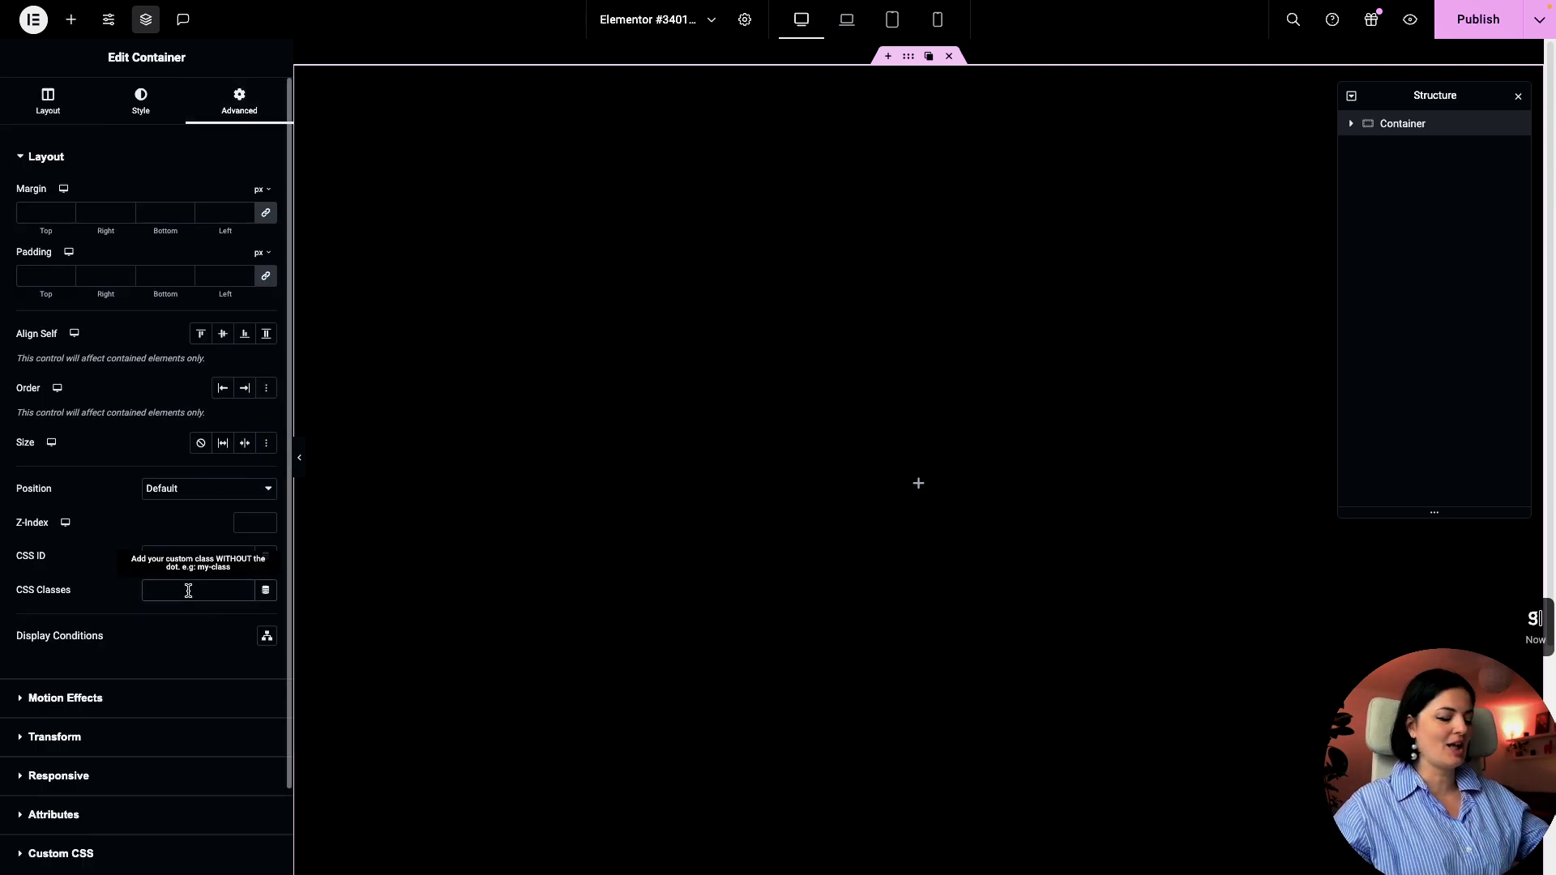
pyautogui.write('items-container')
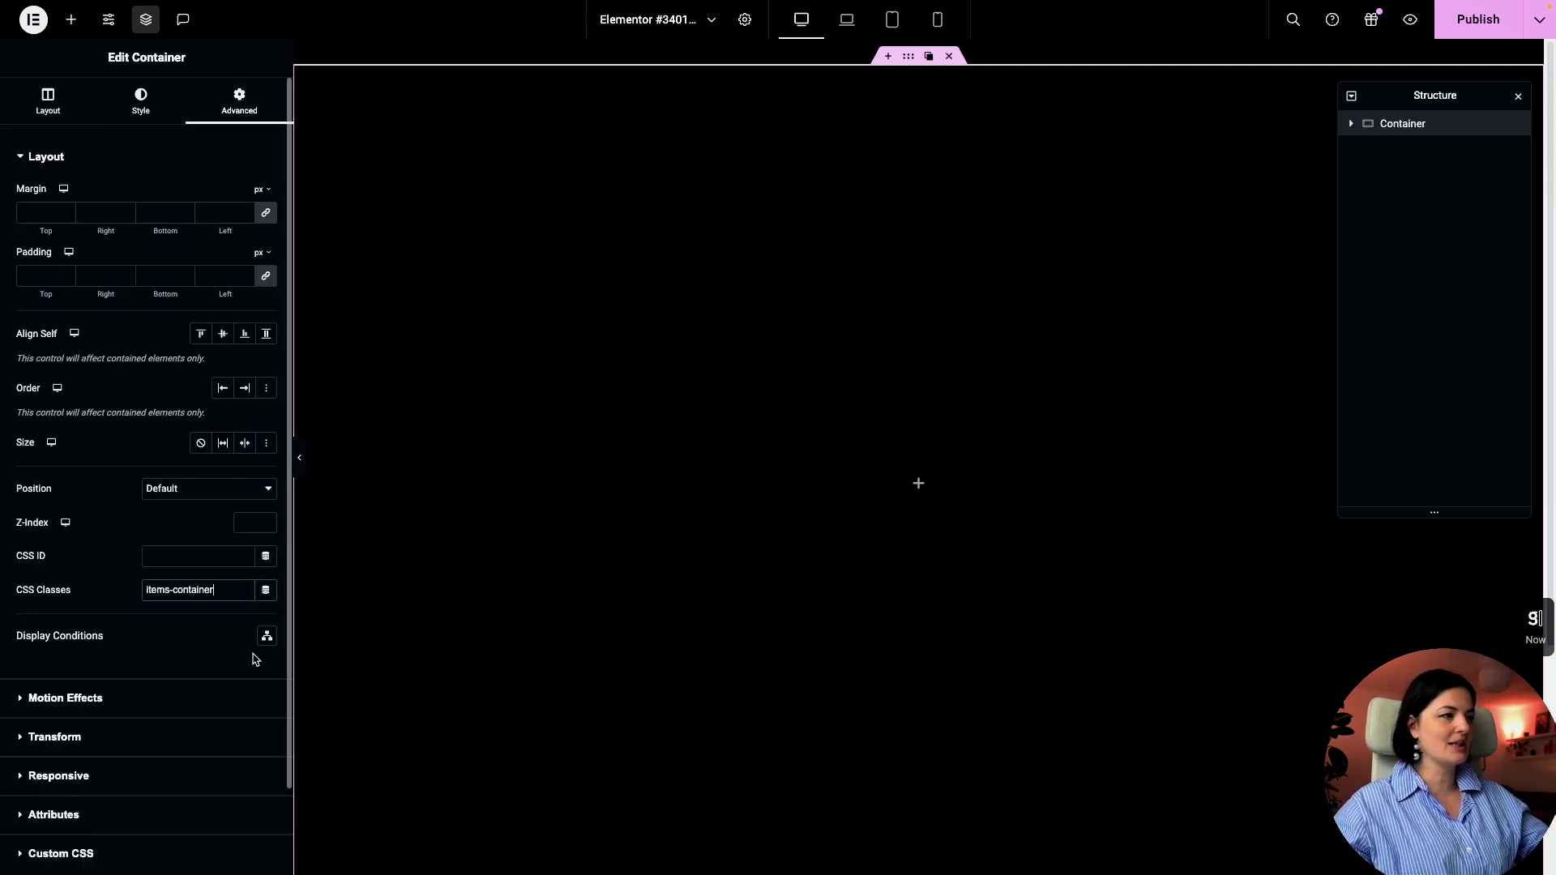
# Paste the copied heading into the container and center the container's contents with Justify Content and Align Items
pyautogui.rightClick(916, 496)
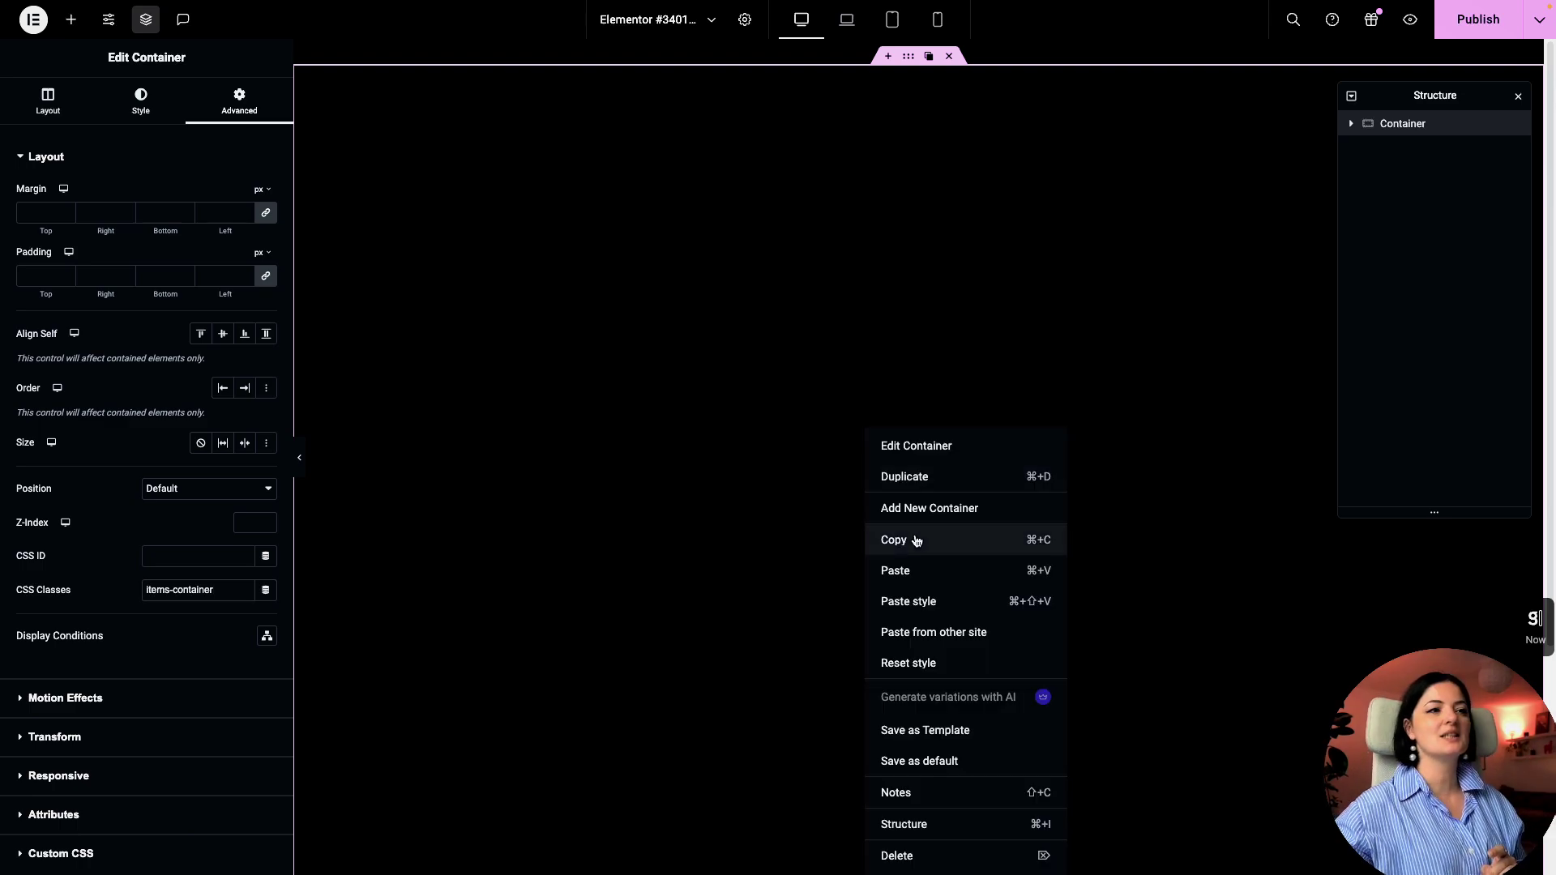
pyautogui.click(910, 580)
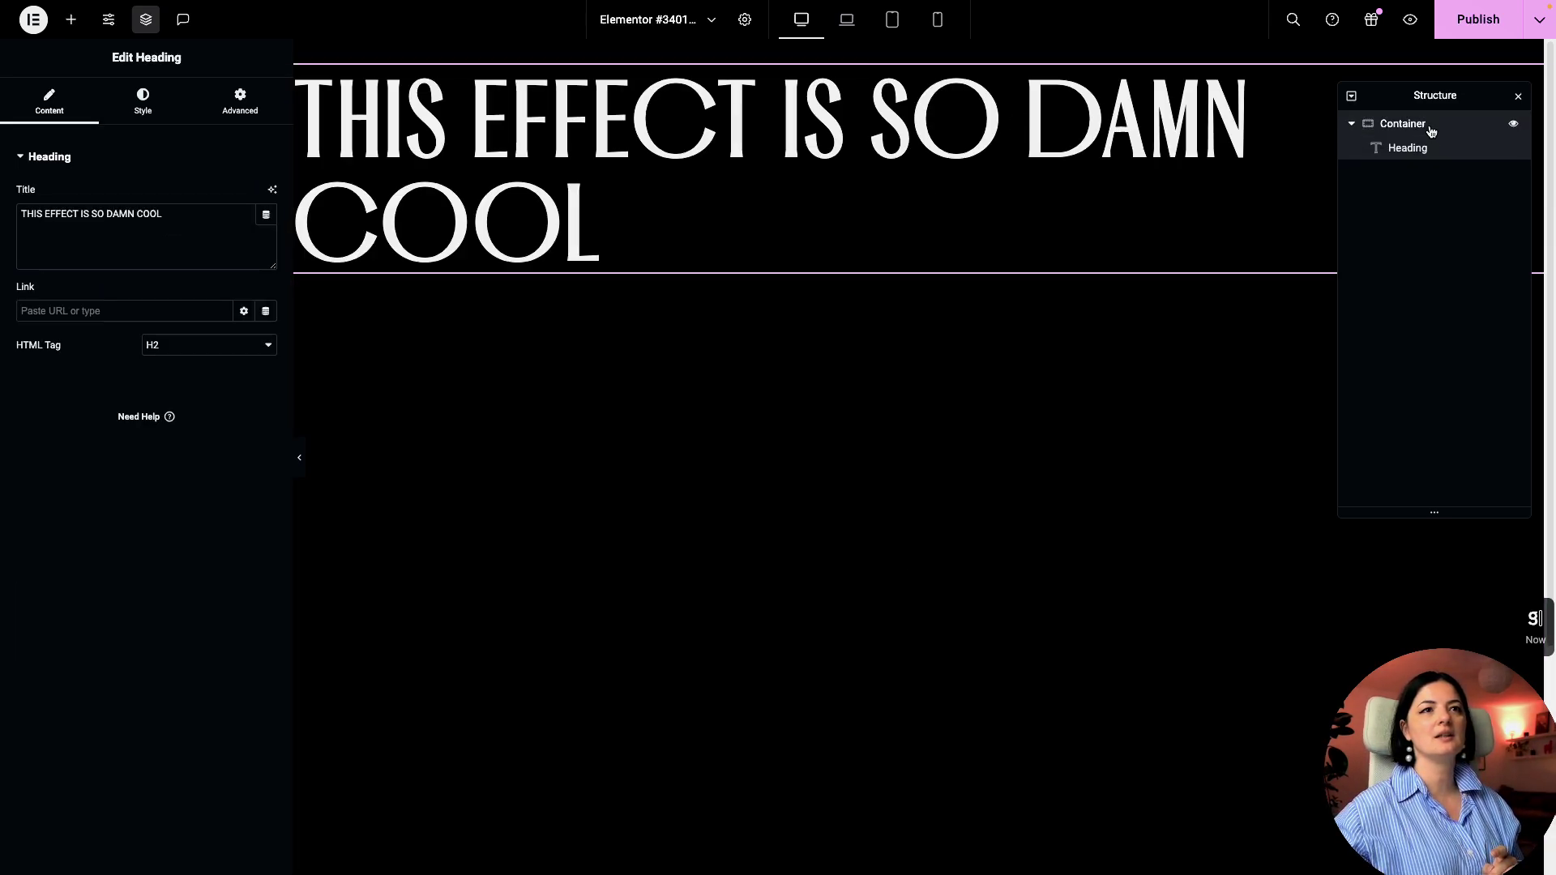
pyautogui.click(1504, 126)
pyautogui.click(48, 101)
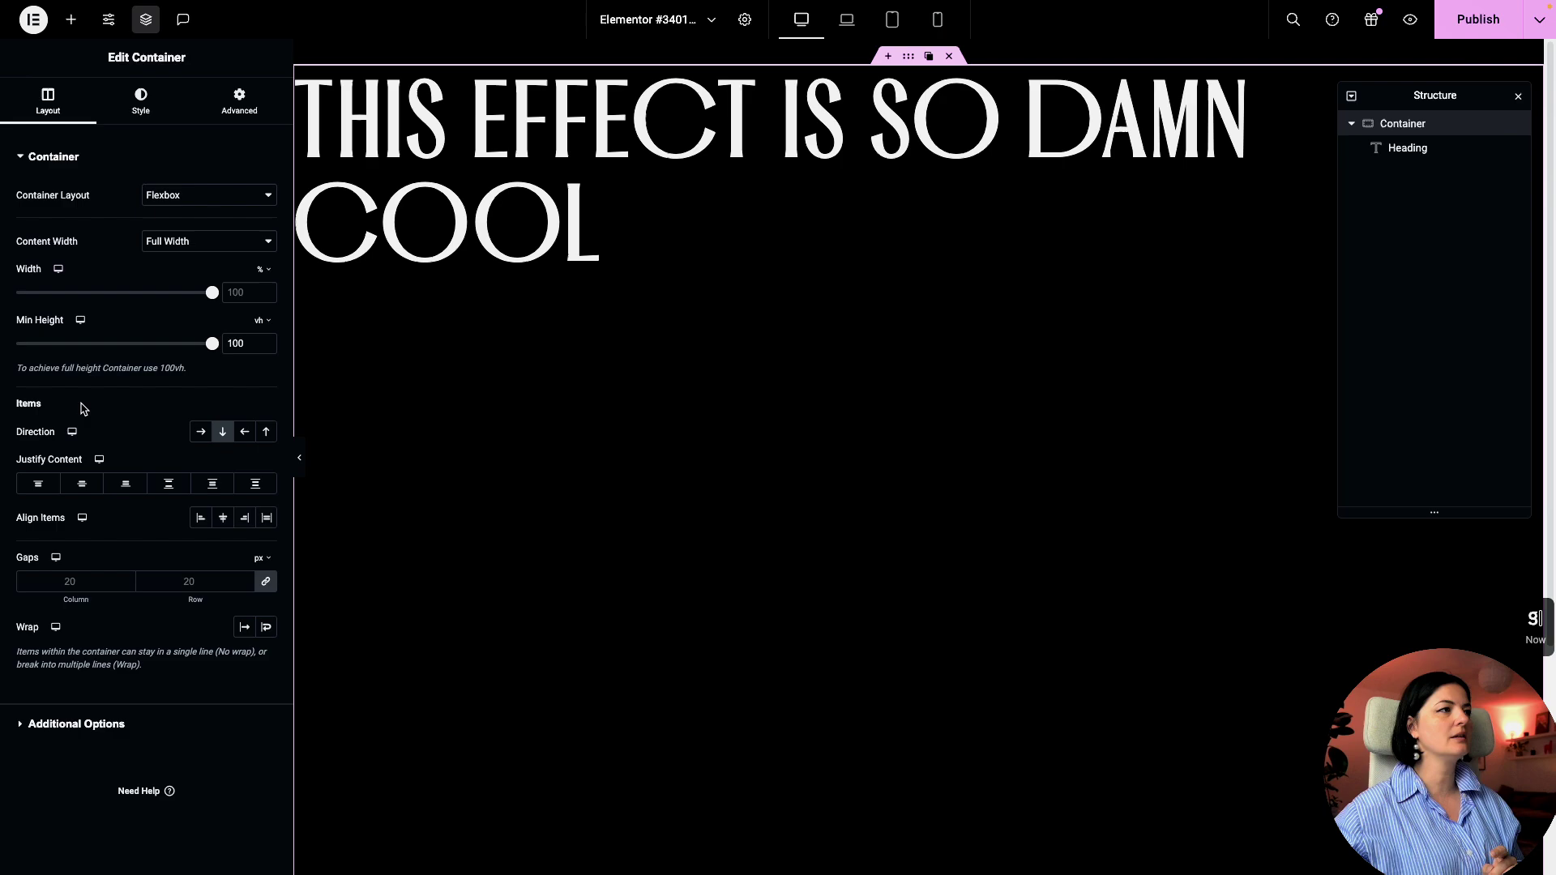
pyautogui.click(81, 484)
pyautogui.click(223, 517)
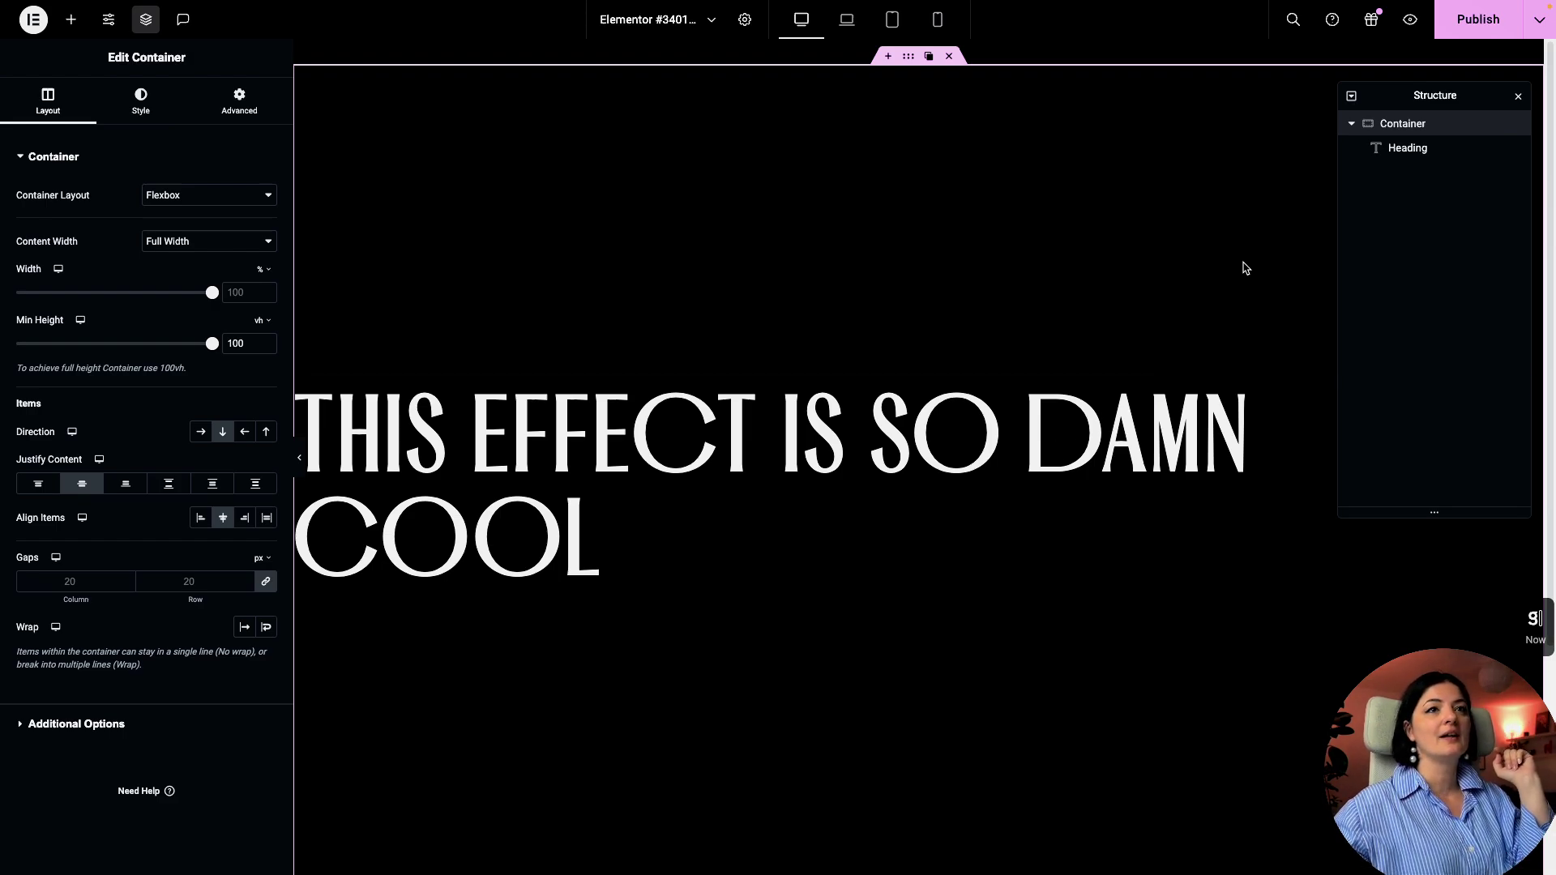
# Preview the page to check the heading's placement, and return to the editor
pyautogui.click(1388, 152)
pyautogui.click(1411, 19)
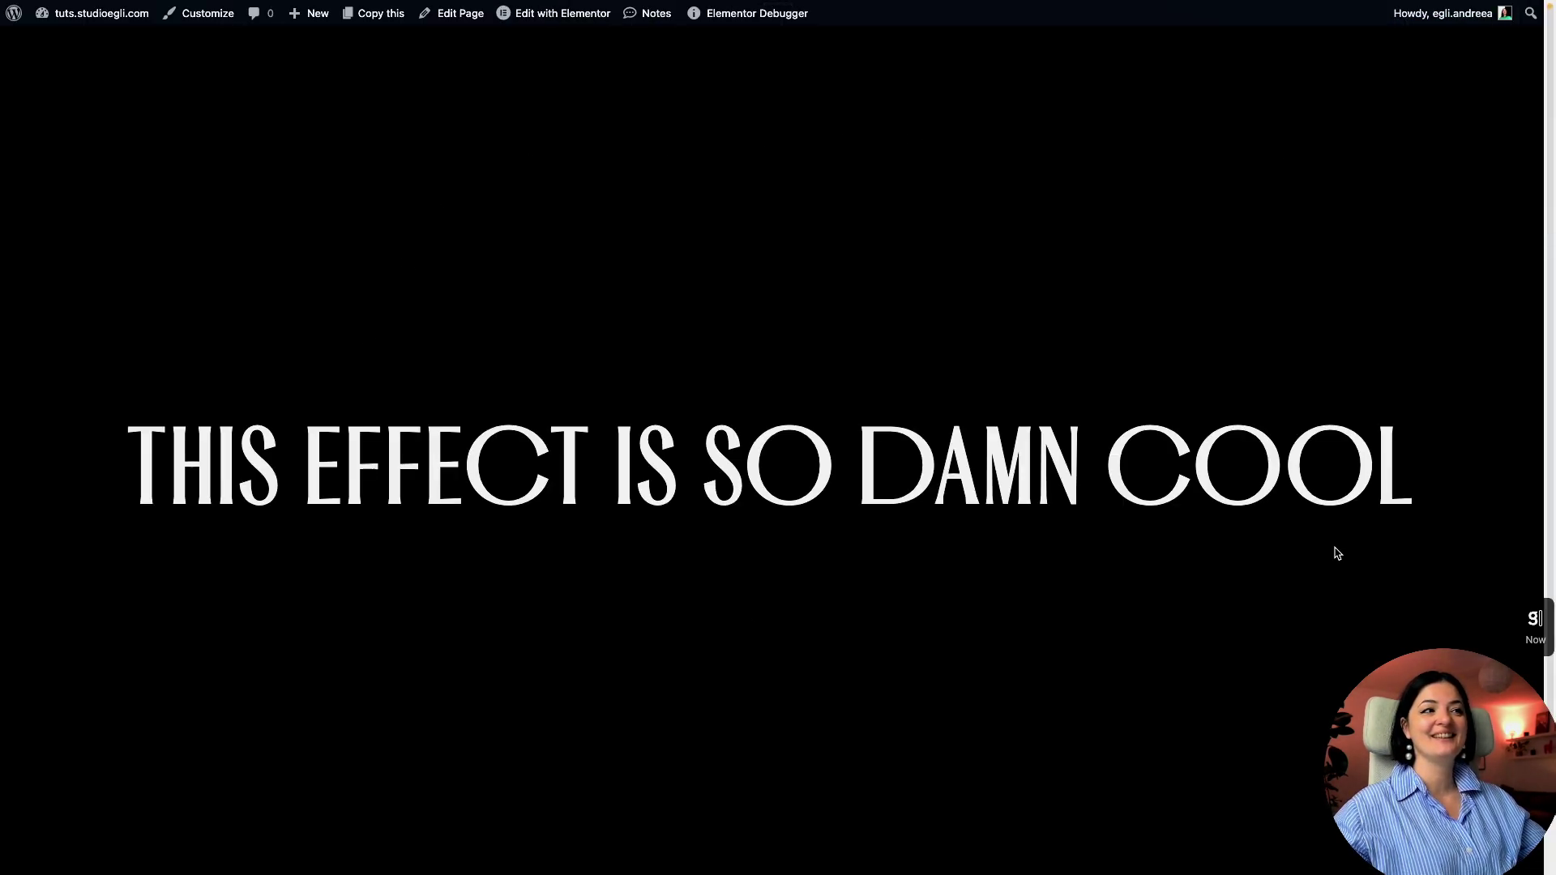
pyautogui.click(49, 705)
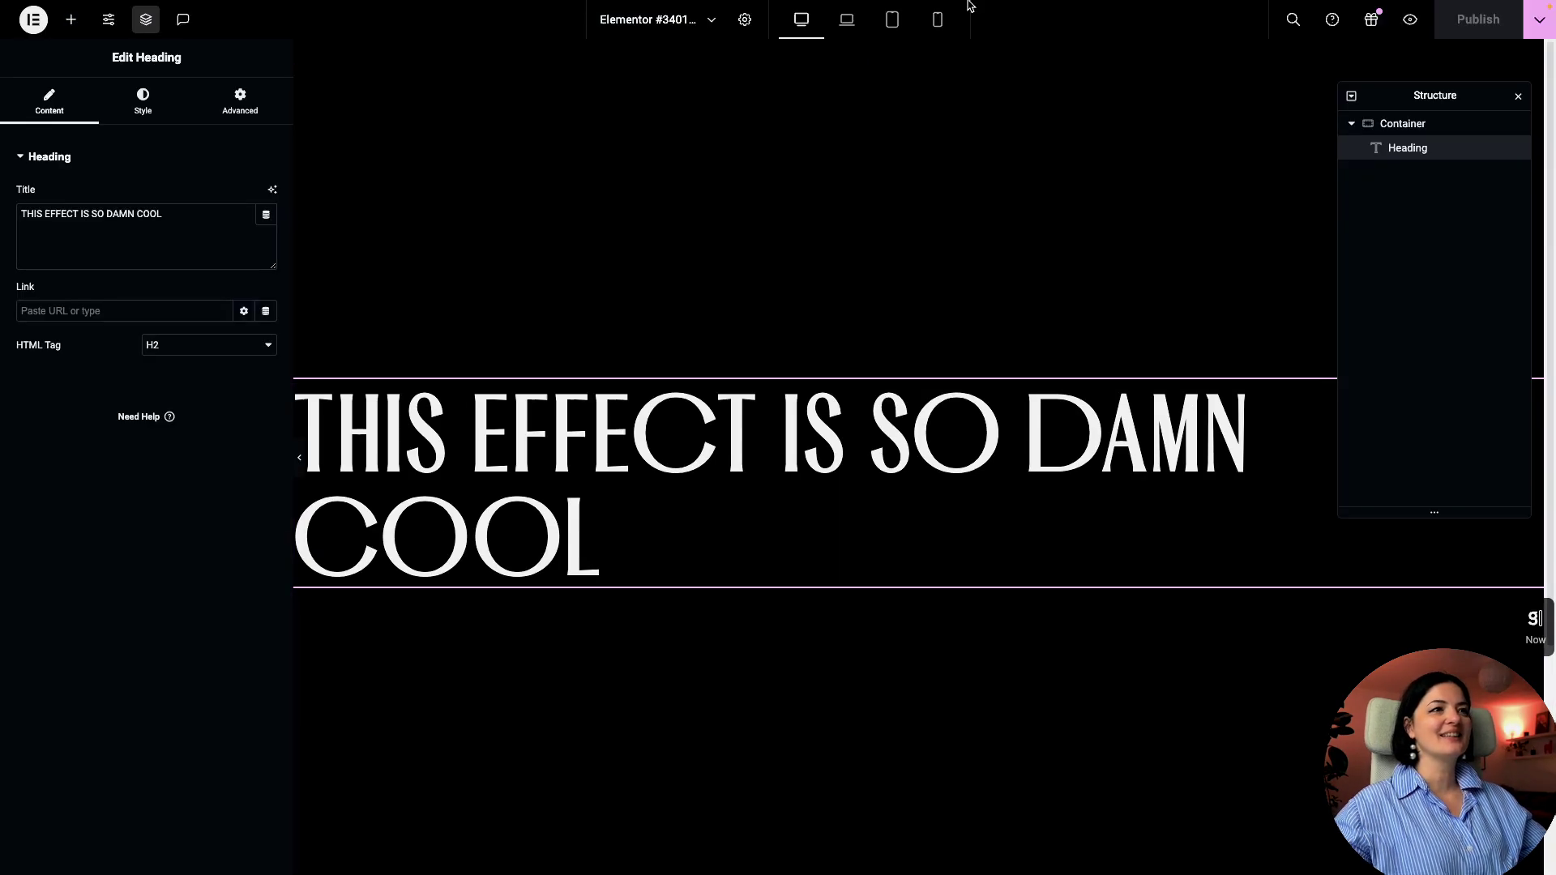
# Add an HTML widget in a new container below the heading section
pyautogui.click(71, 19)
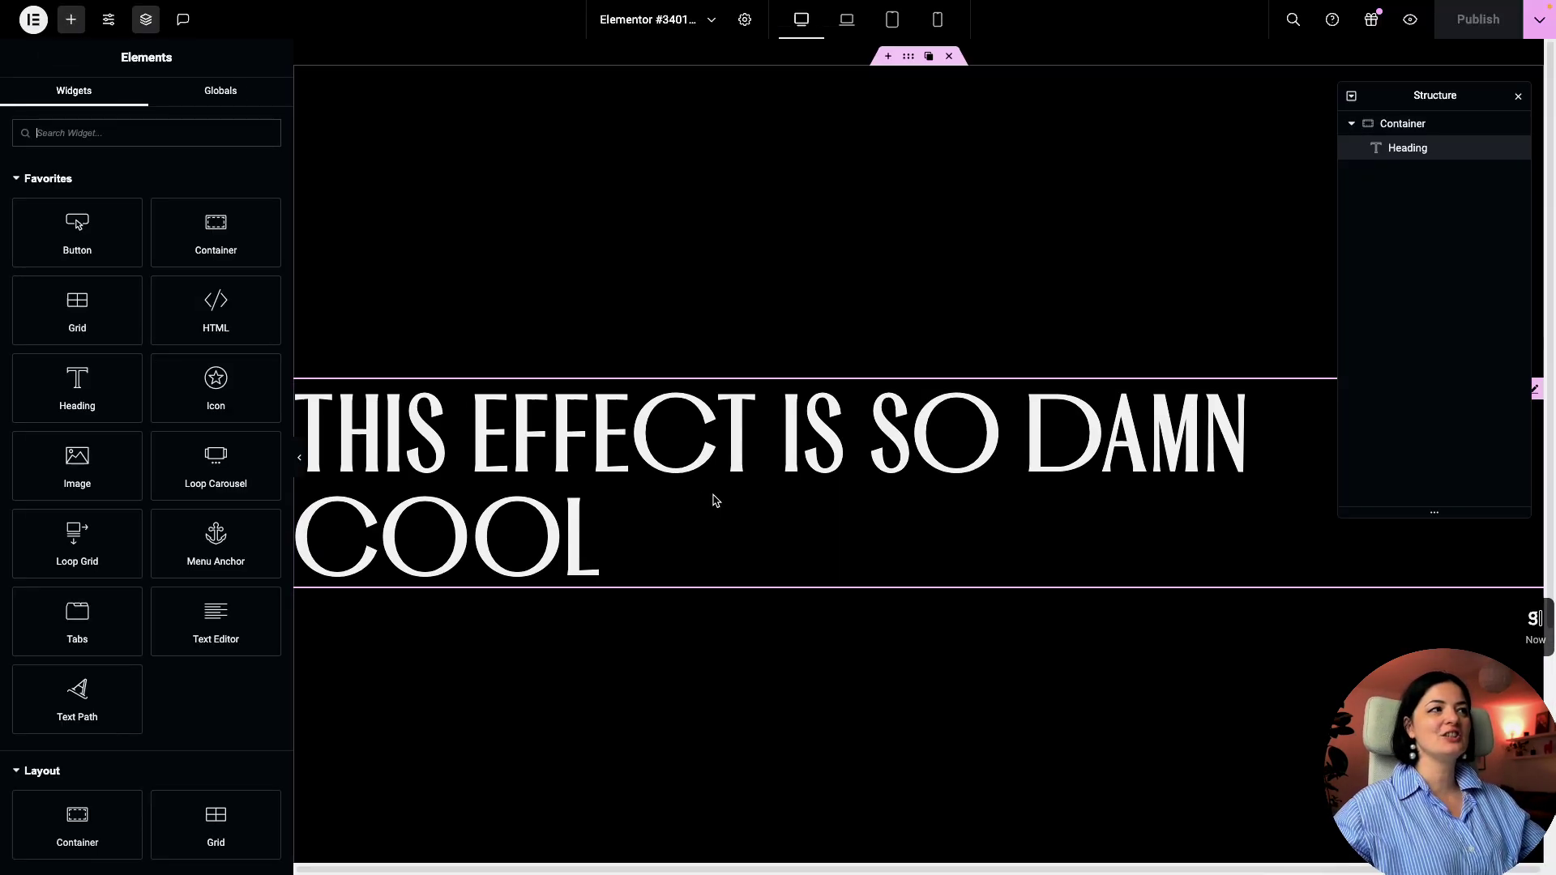
pyautogui.scroll(-4, 717, 503)
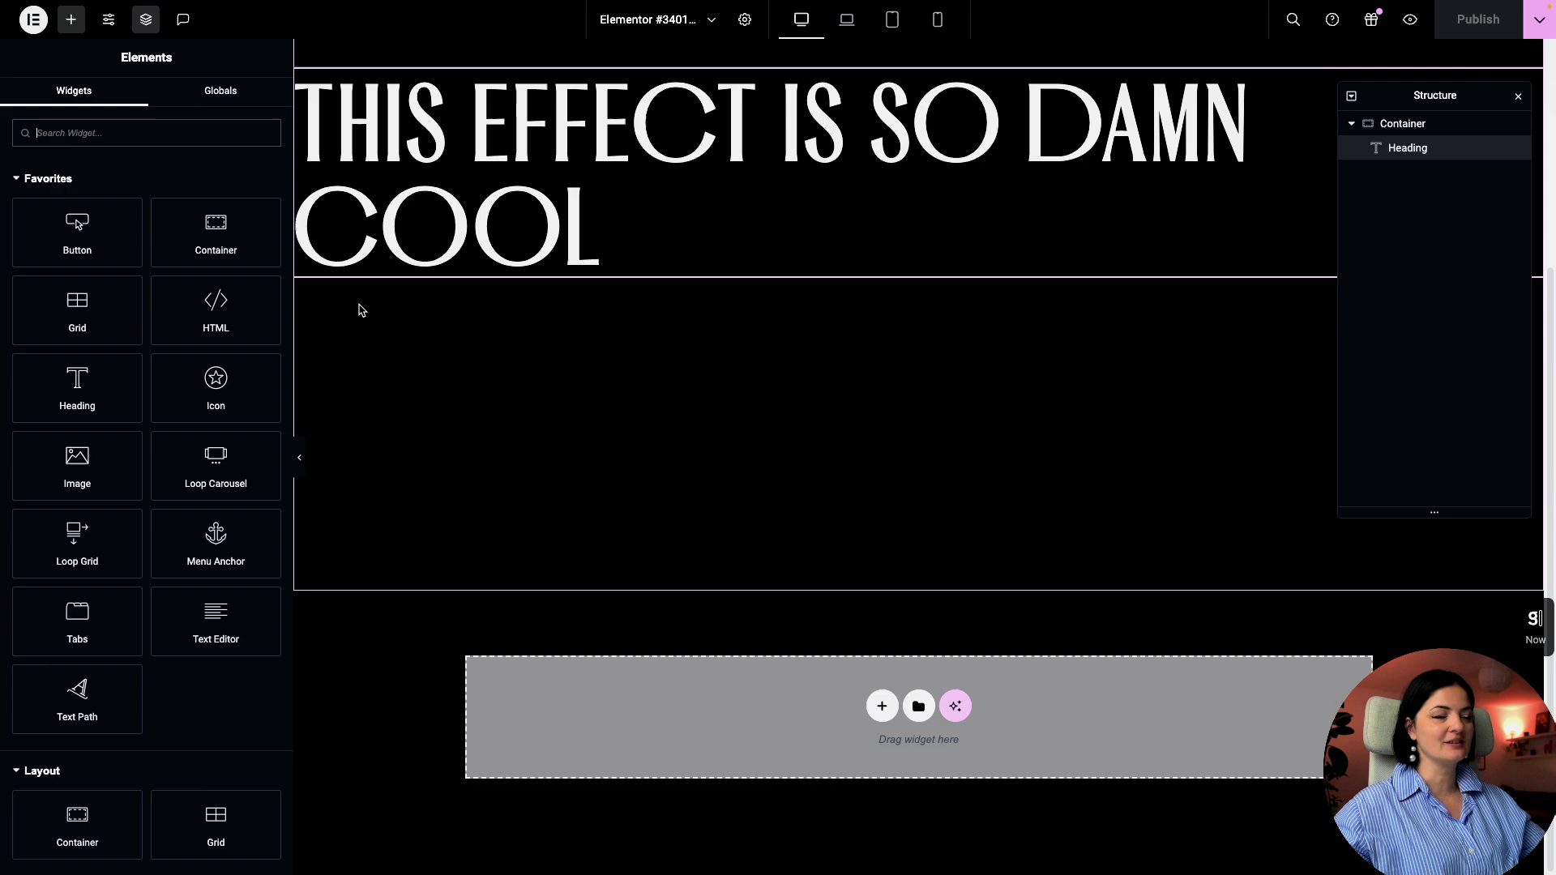
pyautogui.moveTo(216, 306); pyautogui.dragTo(704, 653)
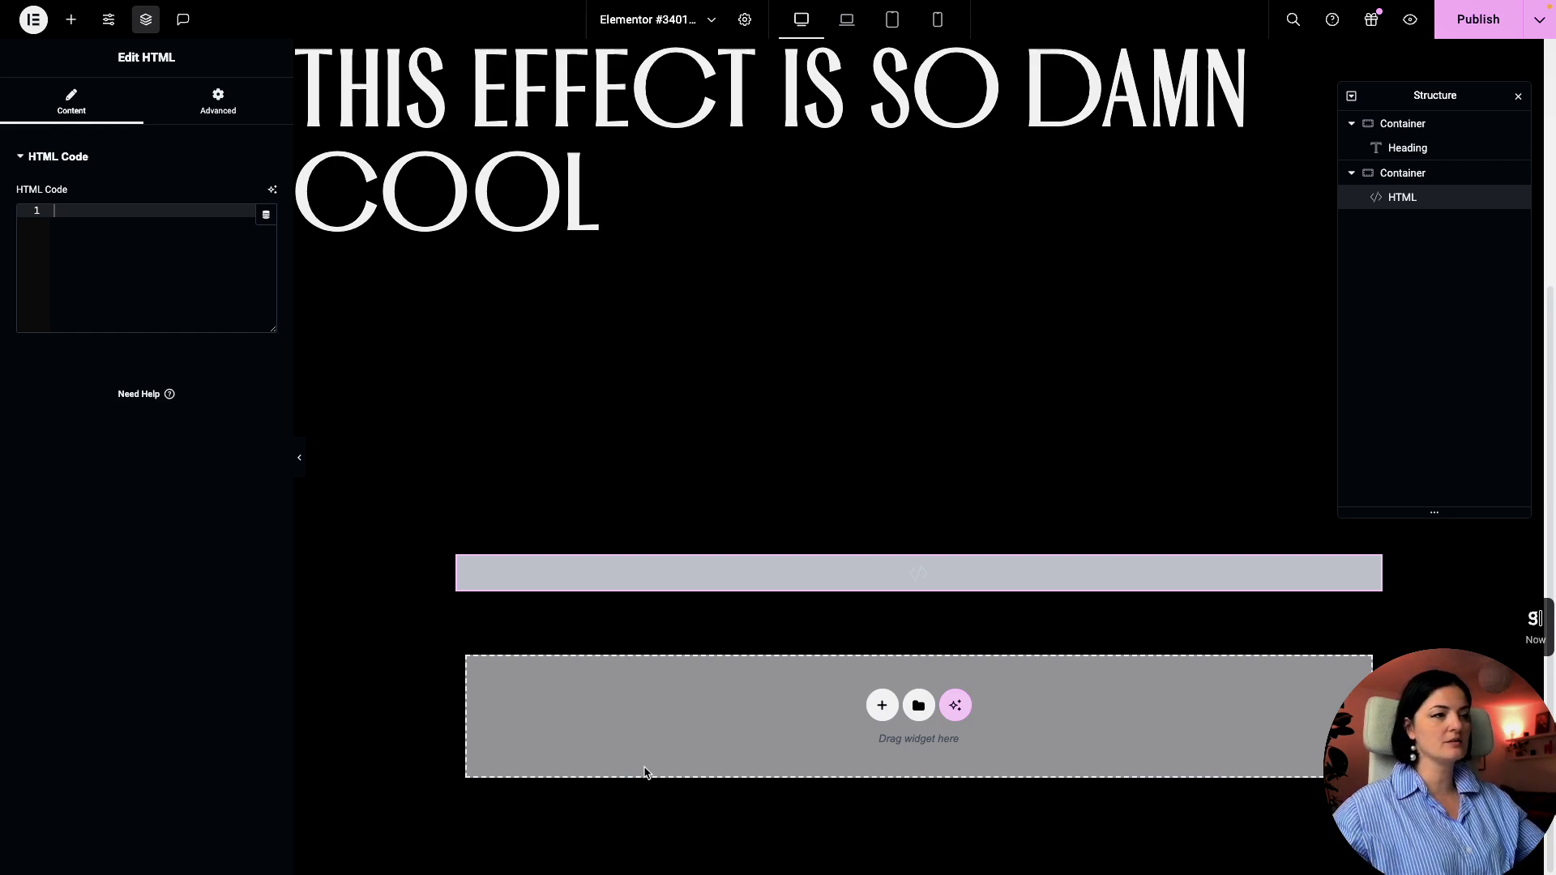
# Paste the copied GSAP script for the image and video effect into the HTML widget and widen its code editing area
pyautogui.click(147, 228)
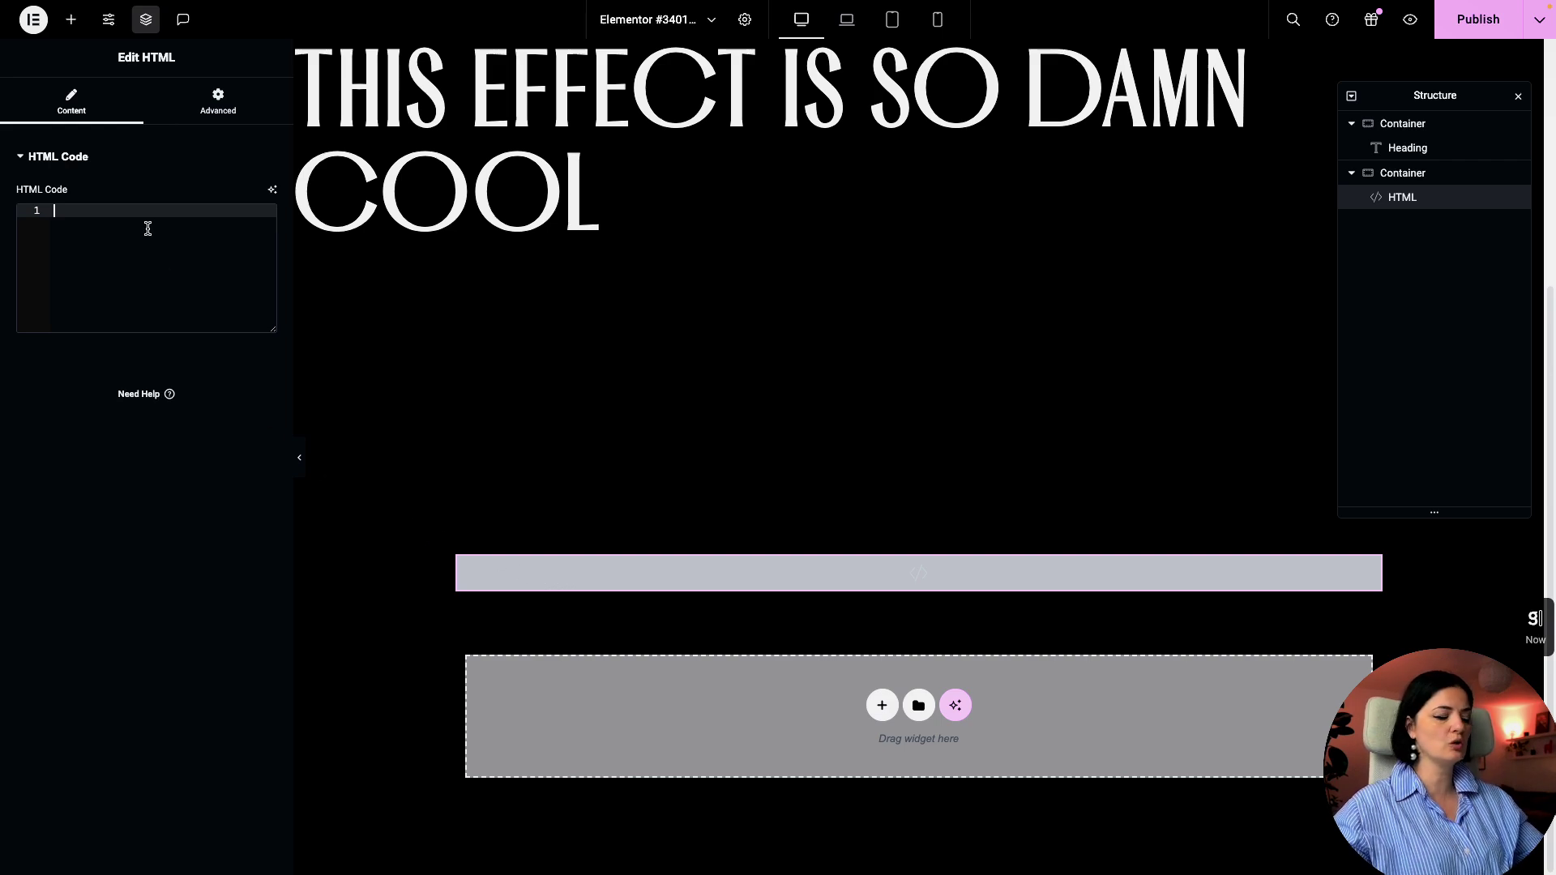
pyautogui.hotkey('ctrl', 'v')
pyautogui.moveTo(292, 425); pyautogui.dragTo(731, 419)
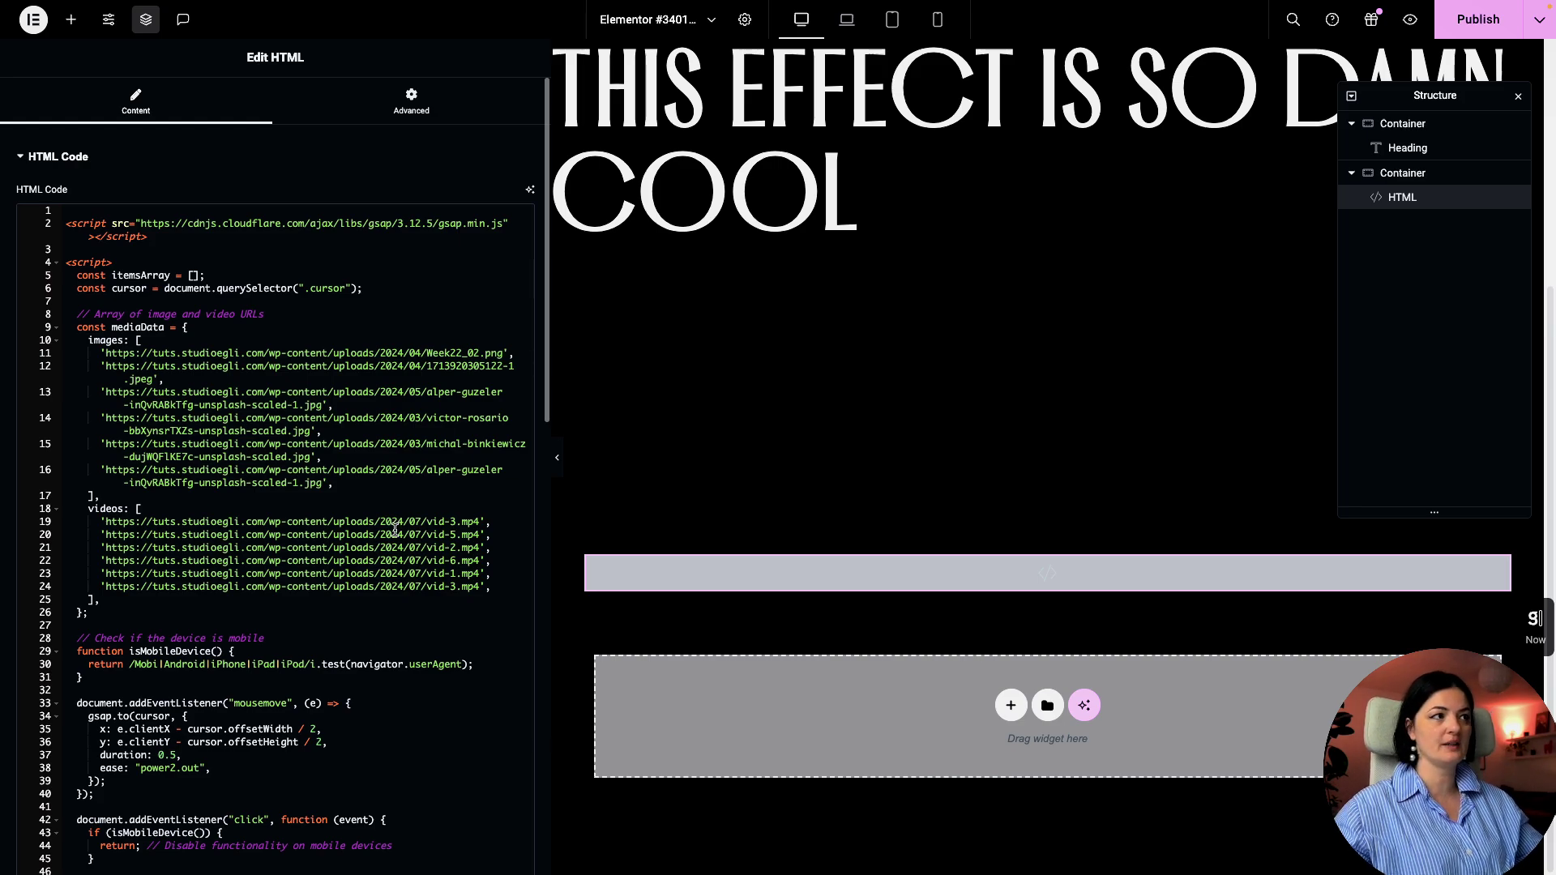
# Examine the script's items-container selector and the image and video URL lists in mediaData
pyautogui.scroll(-10, 395, 531)
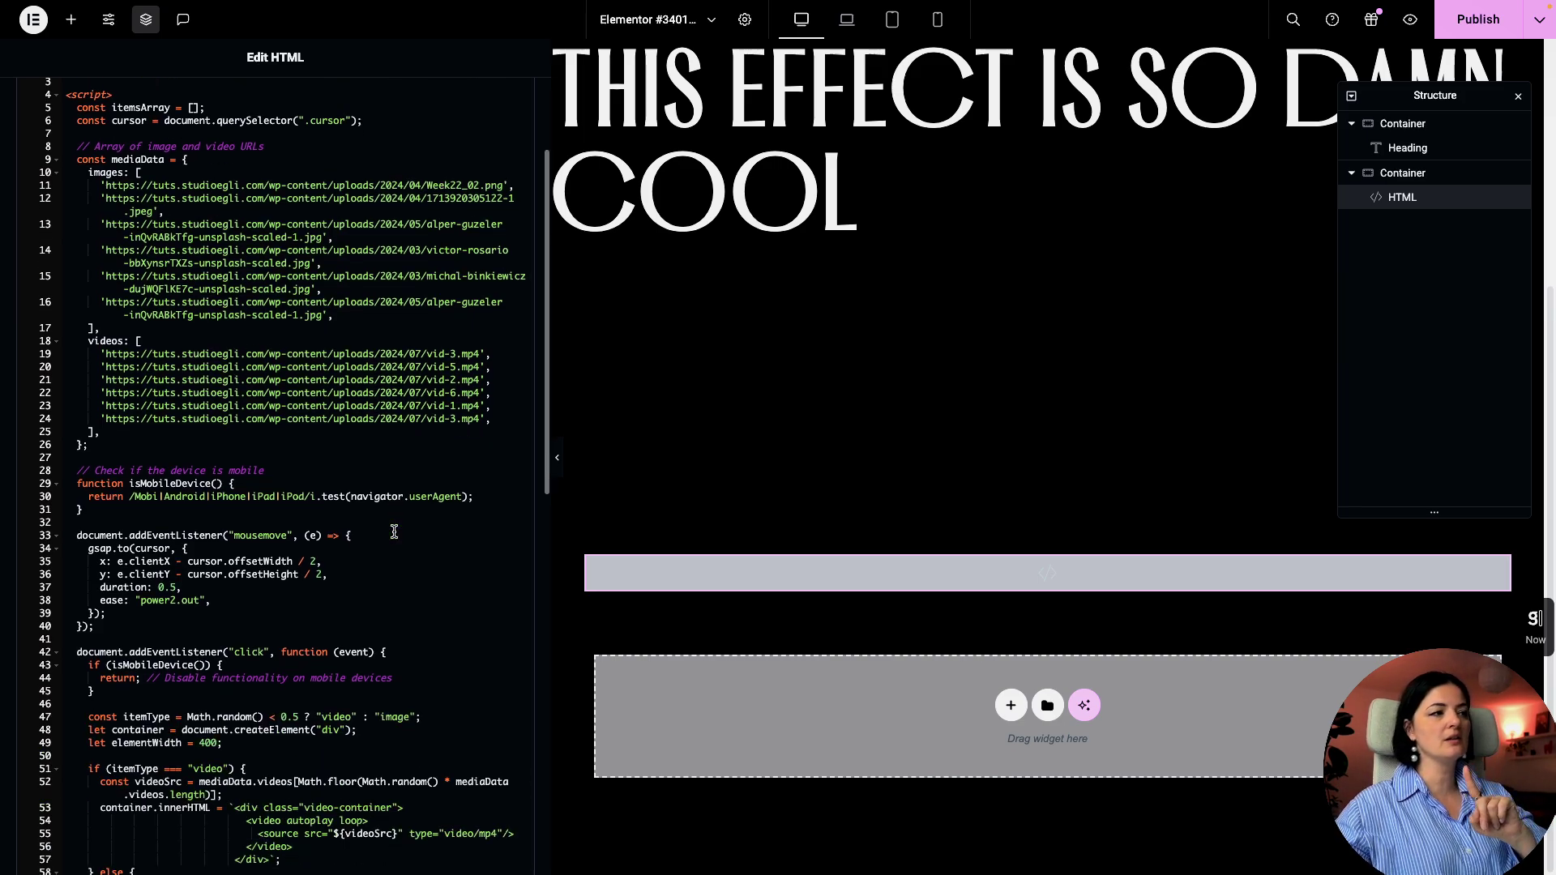
pyautogui.scroll(-3, 395, 531)
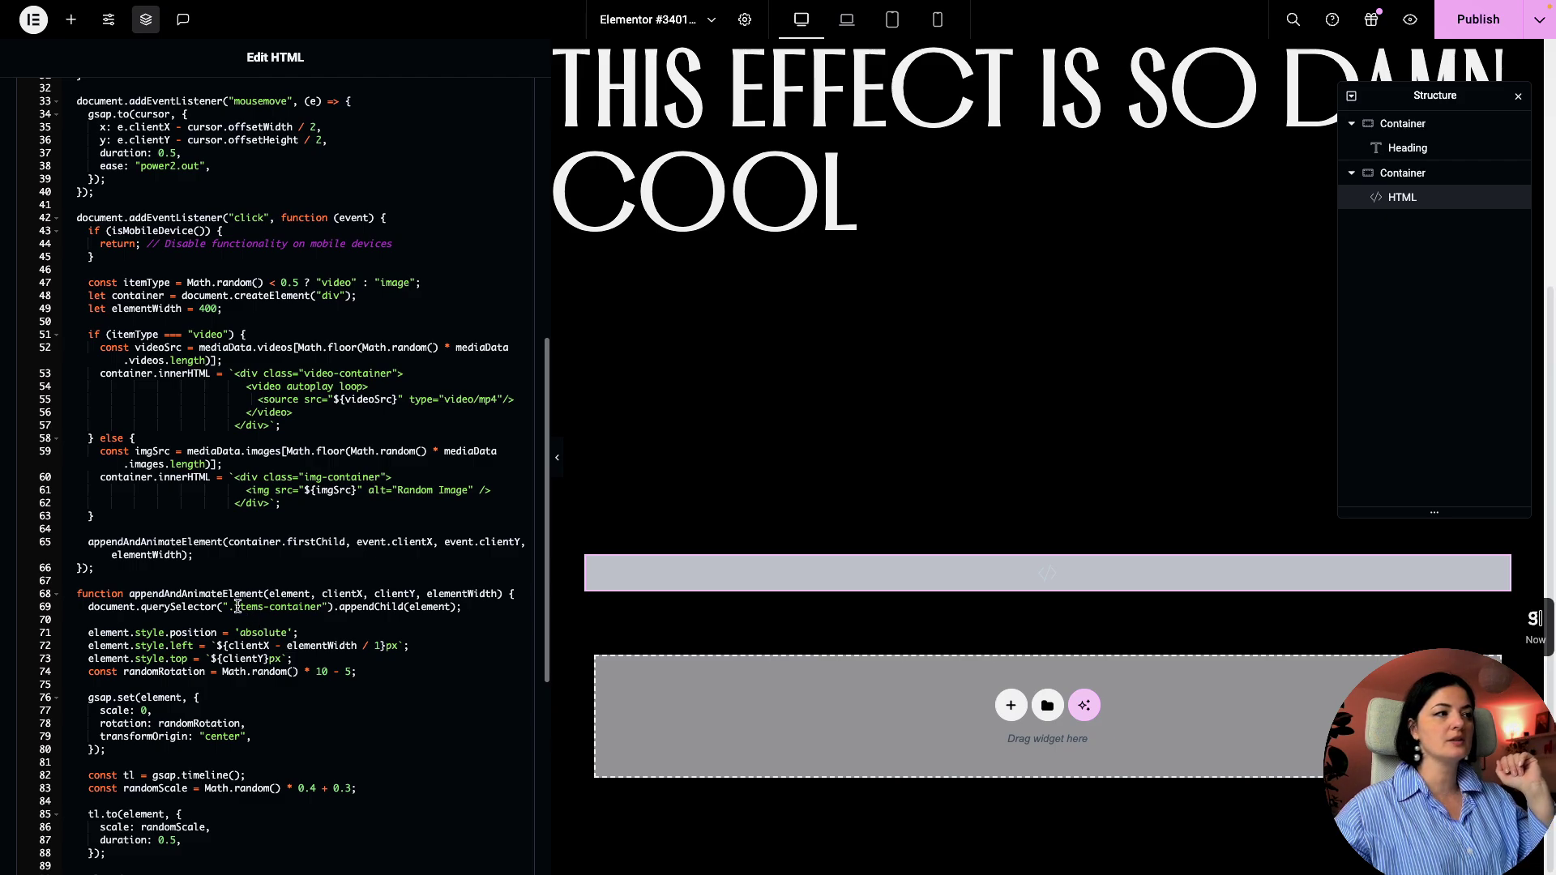
pyautogui.moveTo(237, 608); pyautogui.dragTo(321, 607)
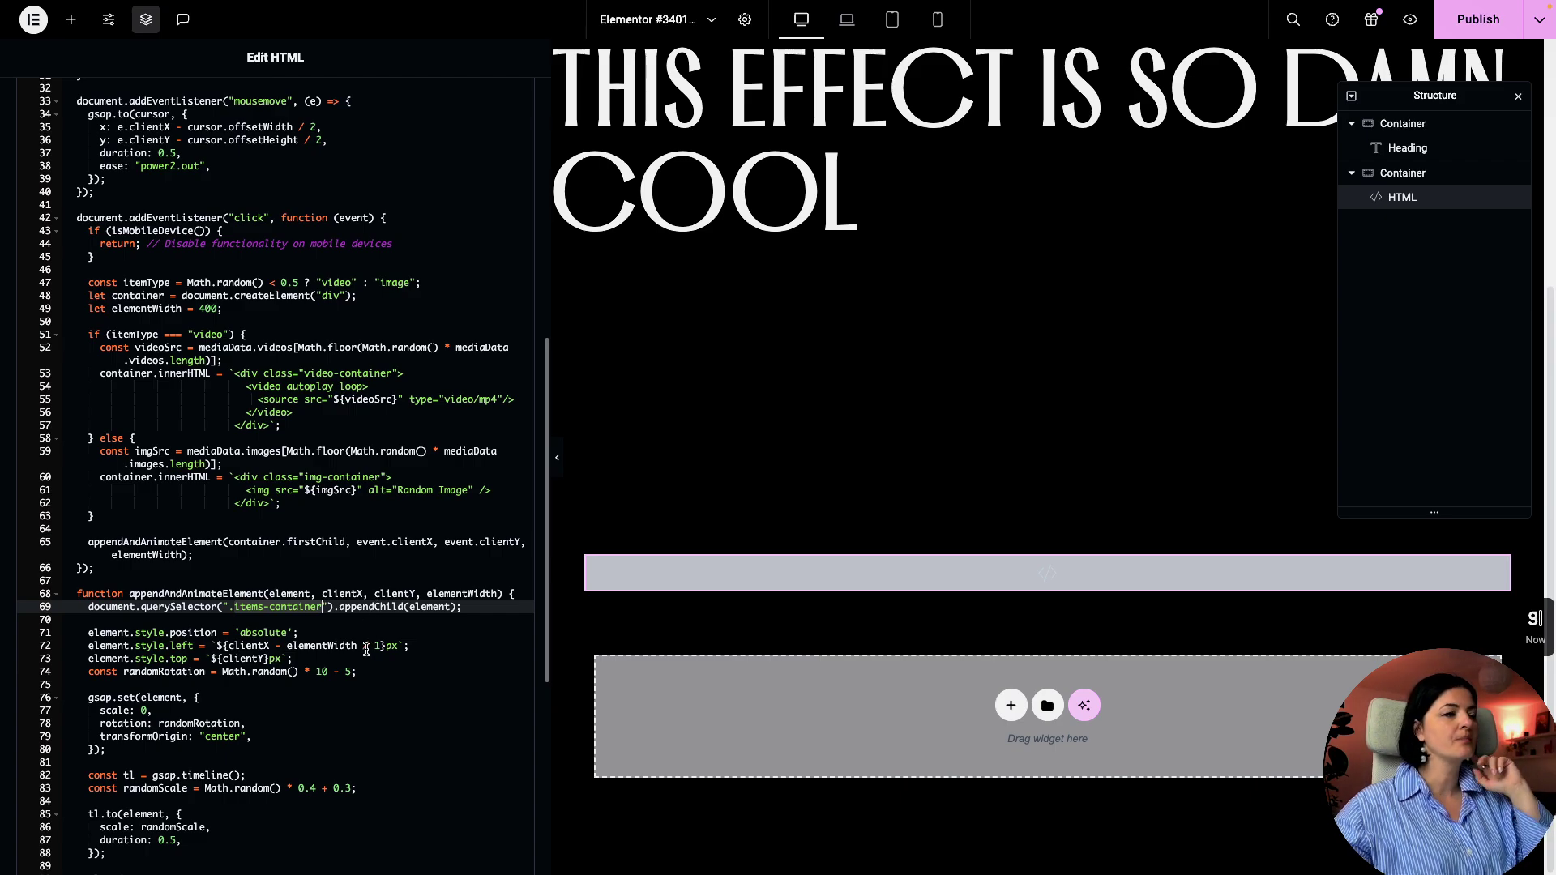
pyautogui.scroll(10, 371, 628)
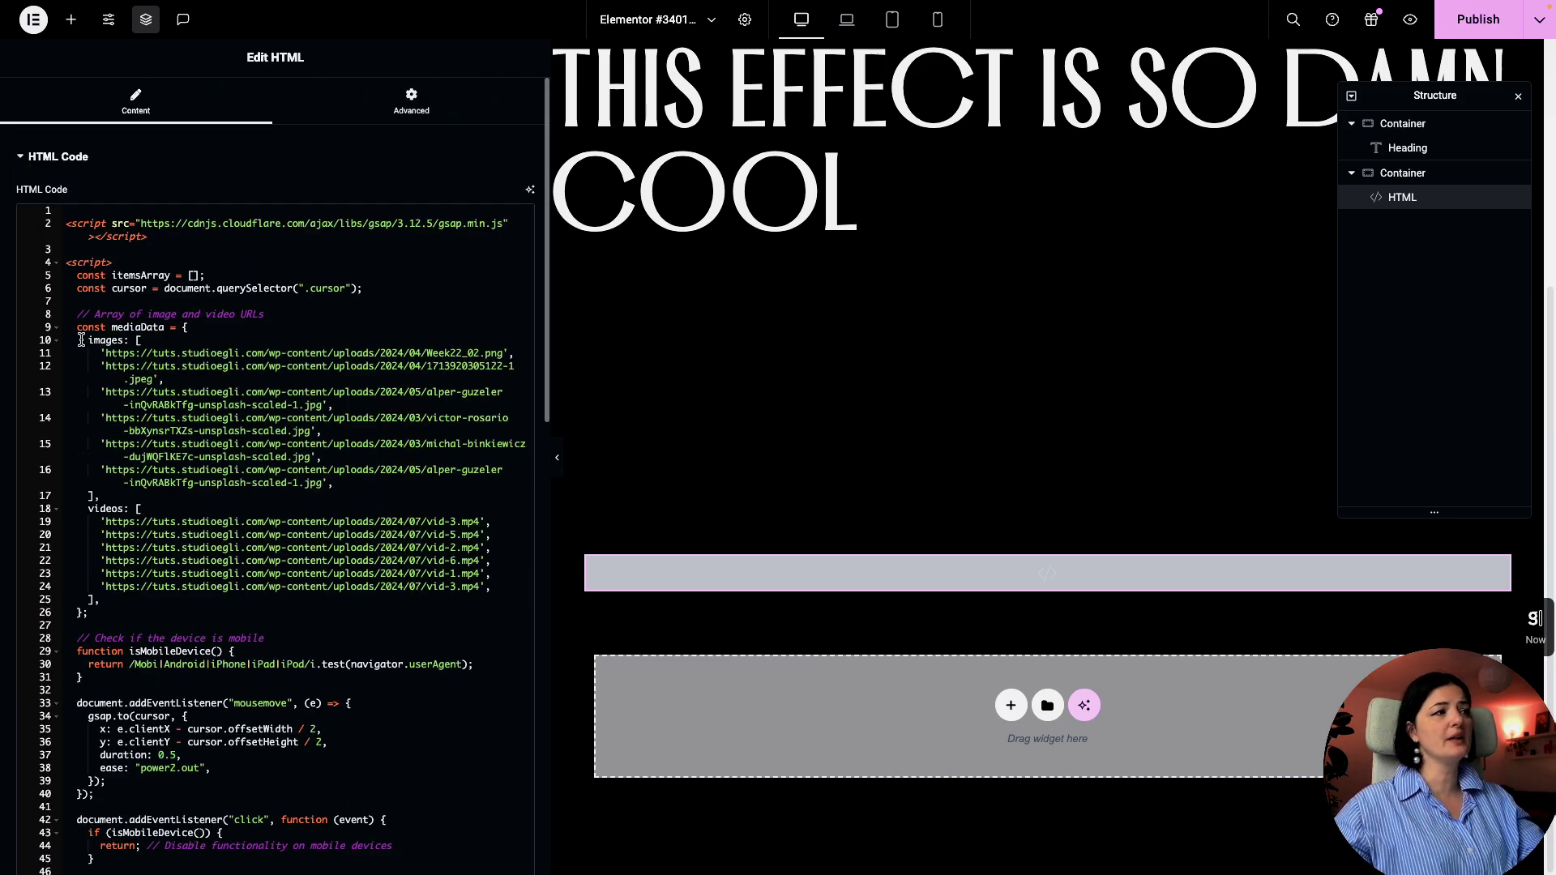
pyautogui.moveTo(96, 354); pyautogui.dragTo(333, 485)
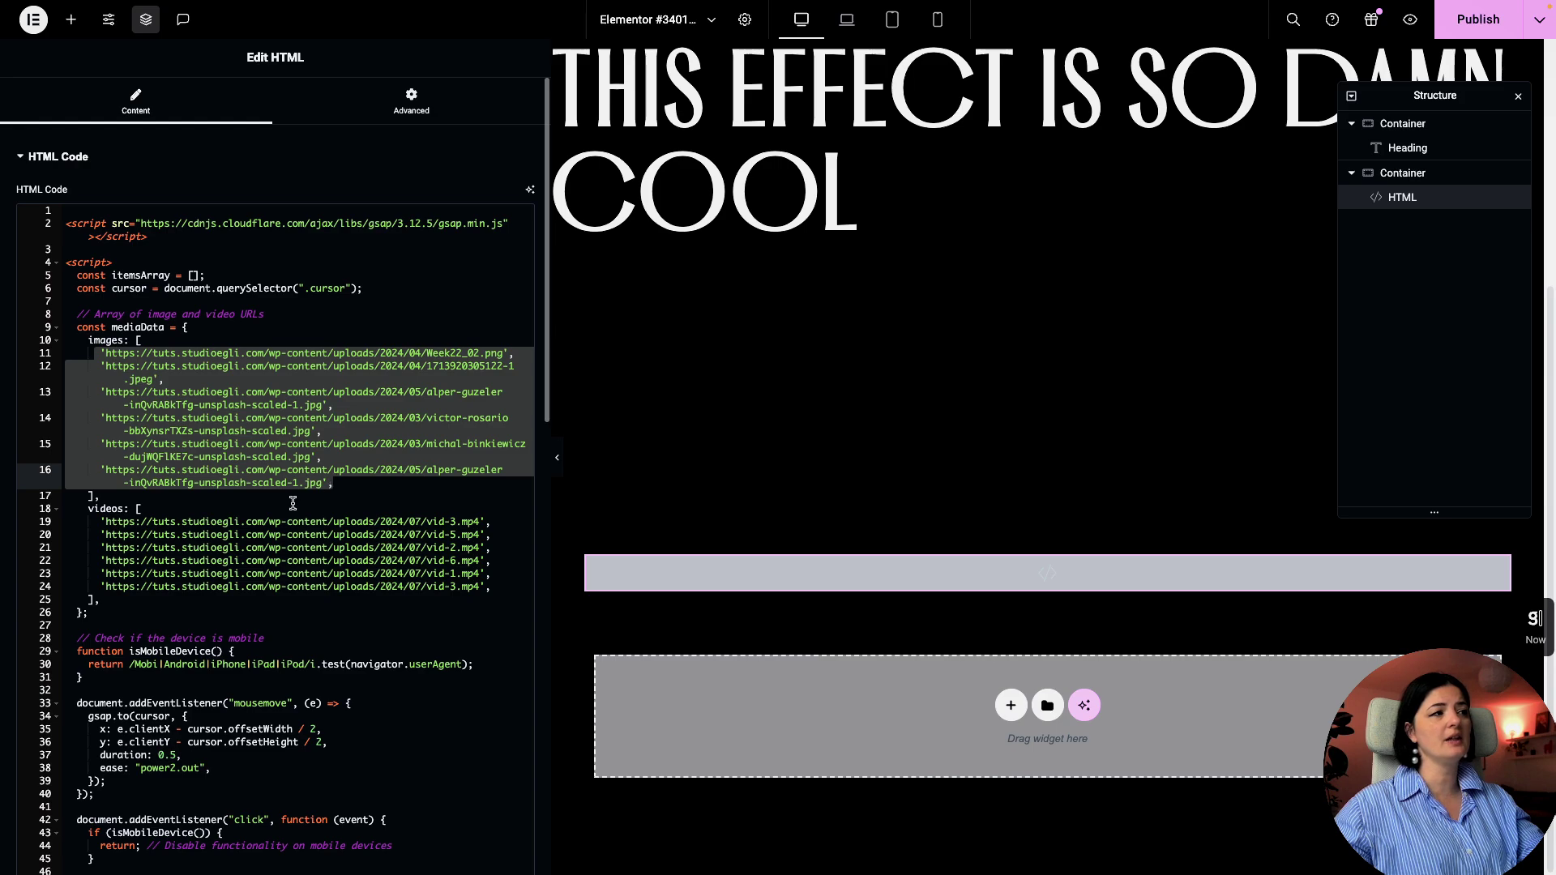
pyautogui.click(104, 523)
pyautogui.moveTo(508, 586); pyautogui.dragTo(508, 595)
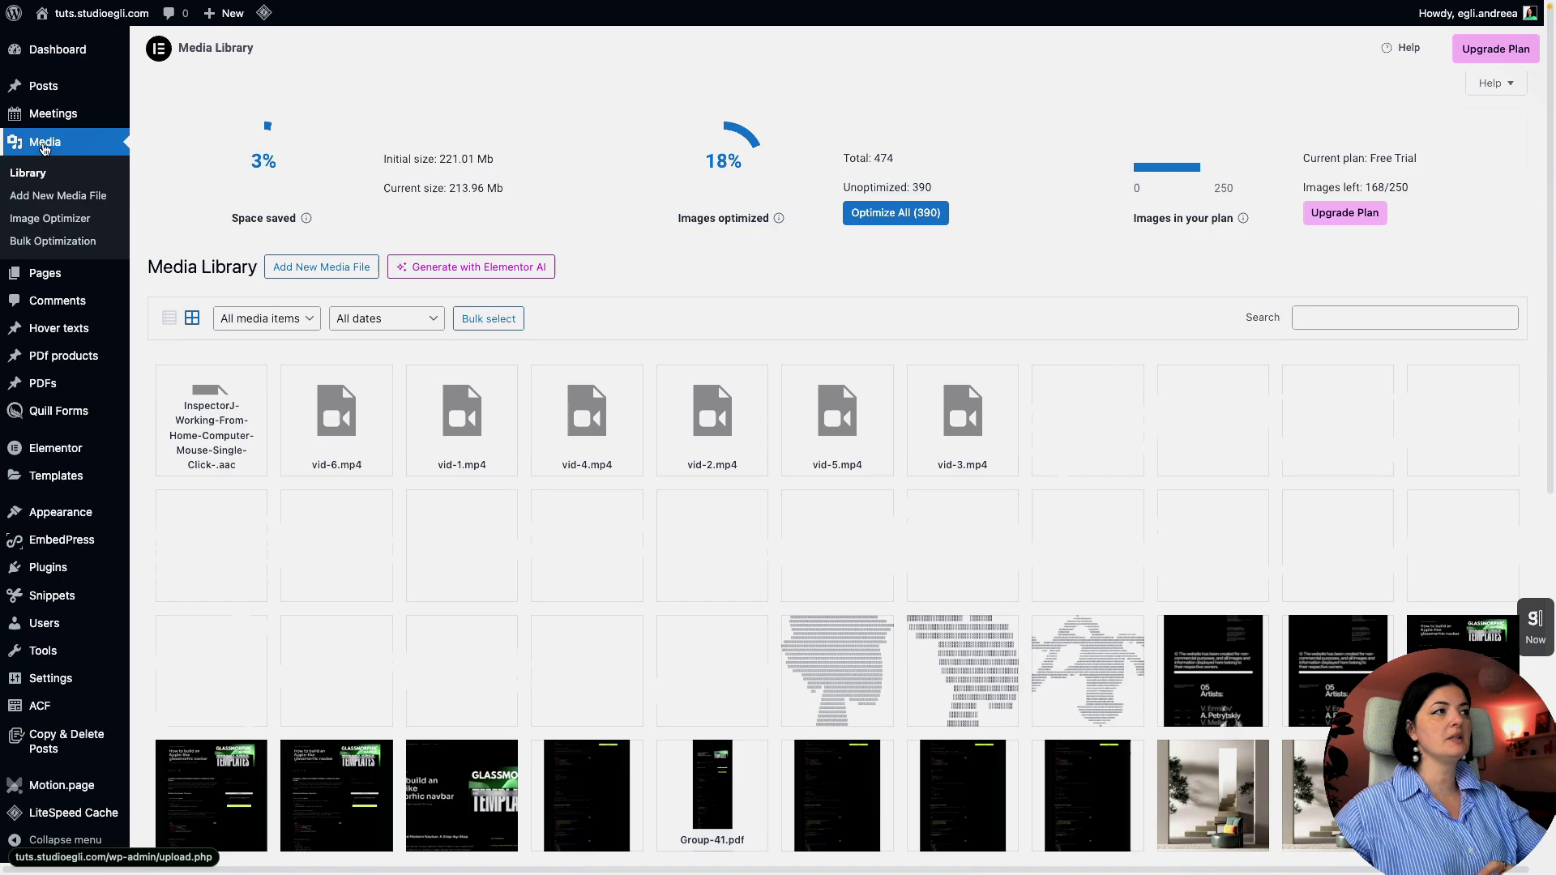
# In the WordPress media library, open yash-bindra-vGAGpYC1w44-unsplash-1.jpg and copy its file URL
pyautogui.scroll(-3, 892, 632)
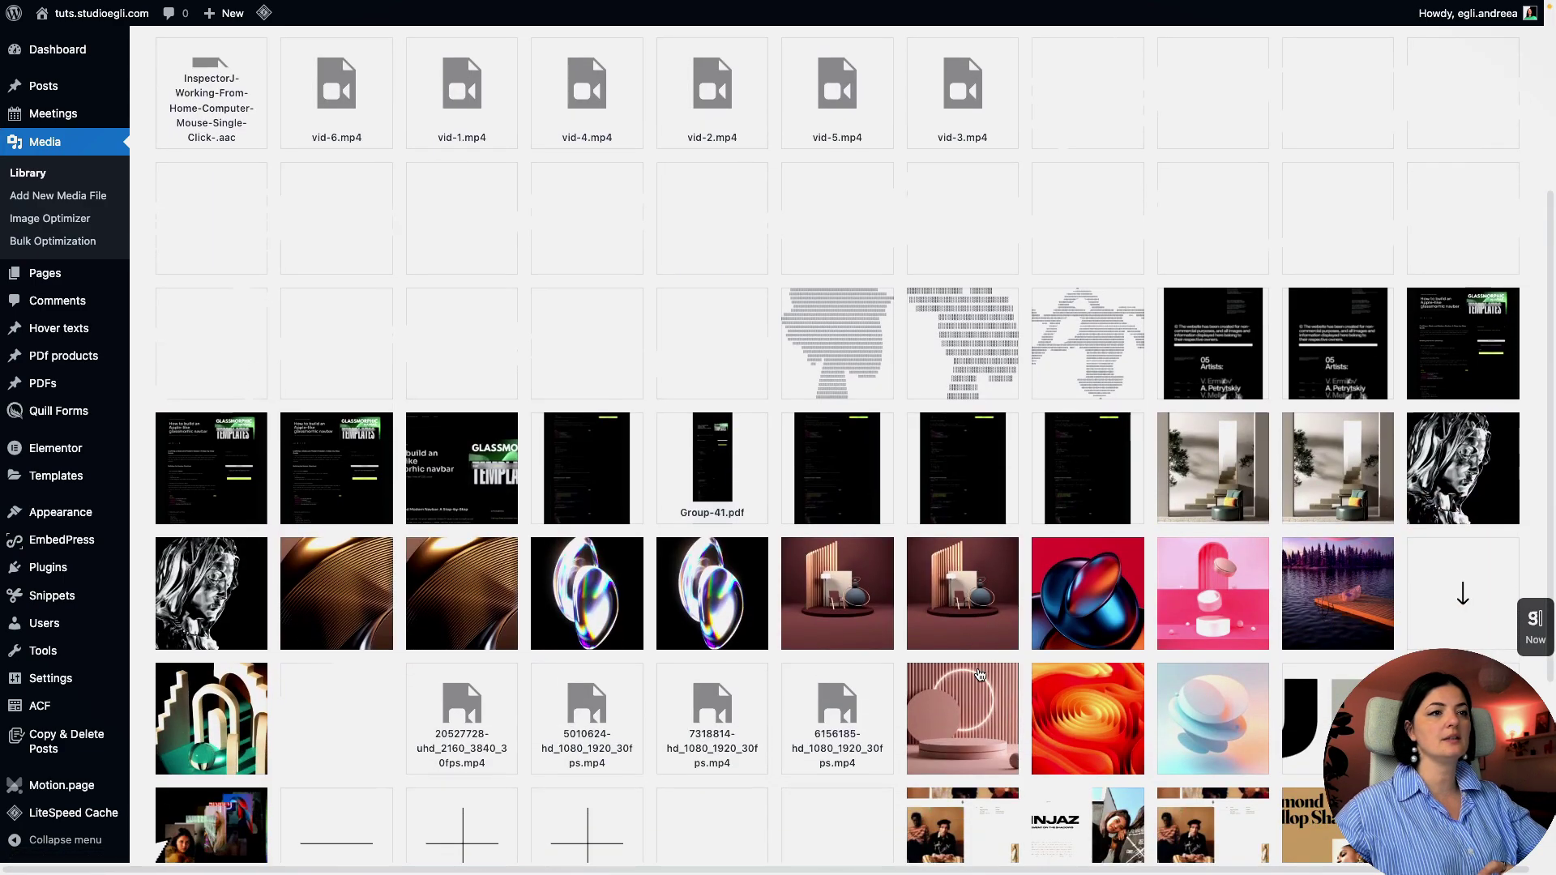
pyautogui.scroll(-2, 980, 674)
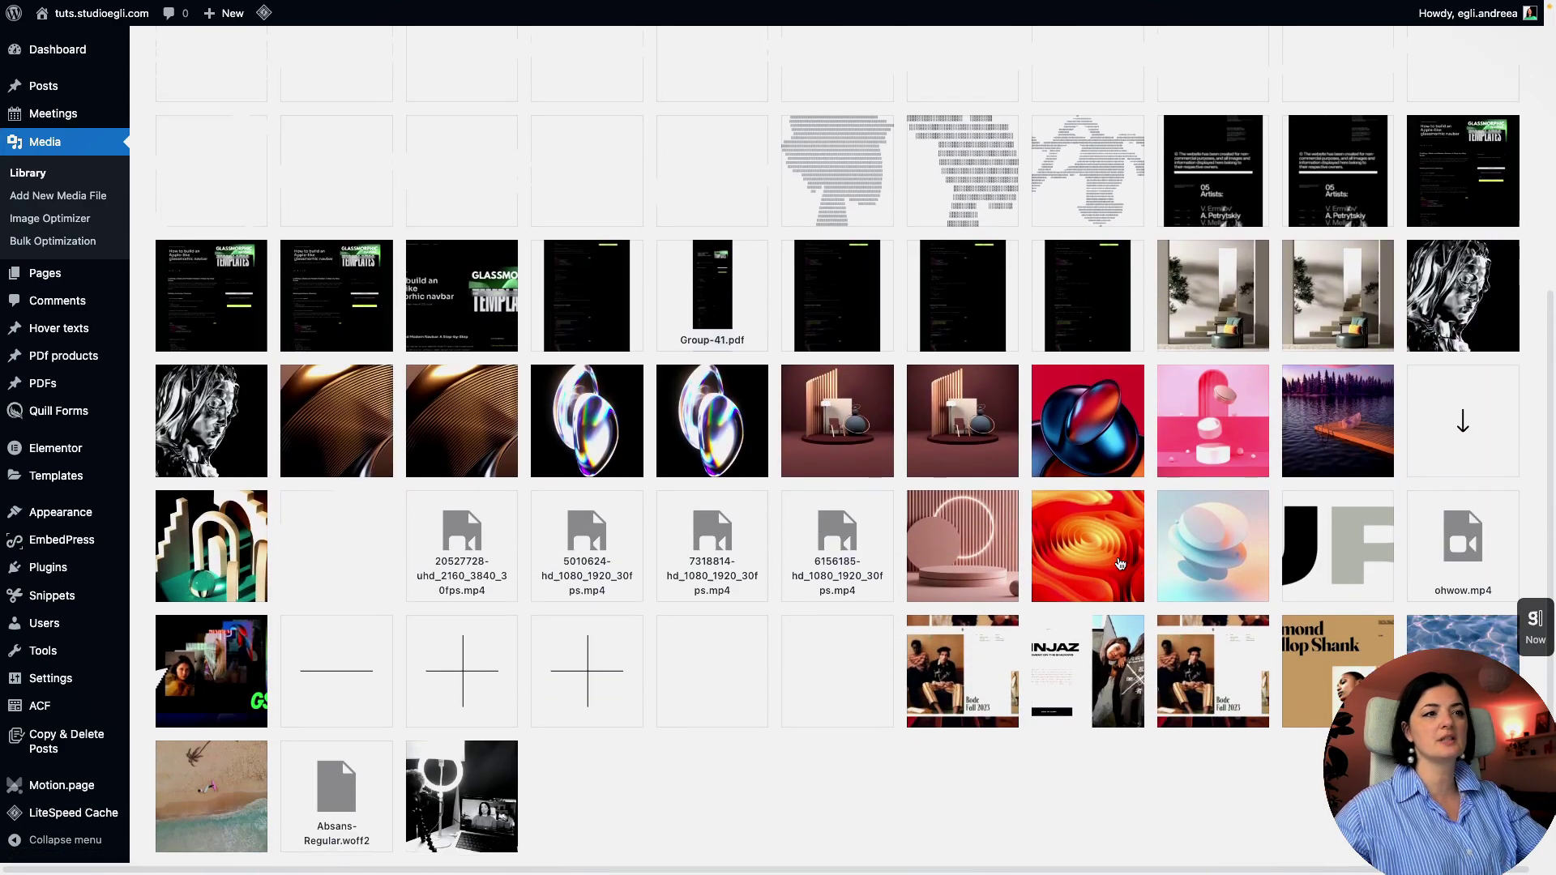
pyautogui.click(833, 449)
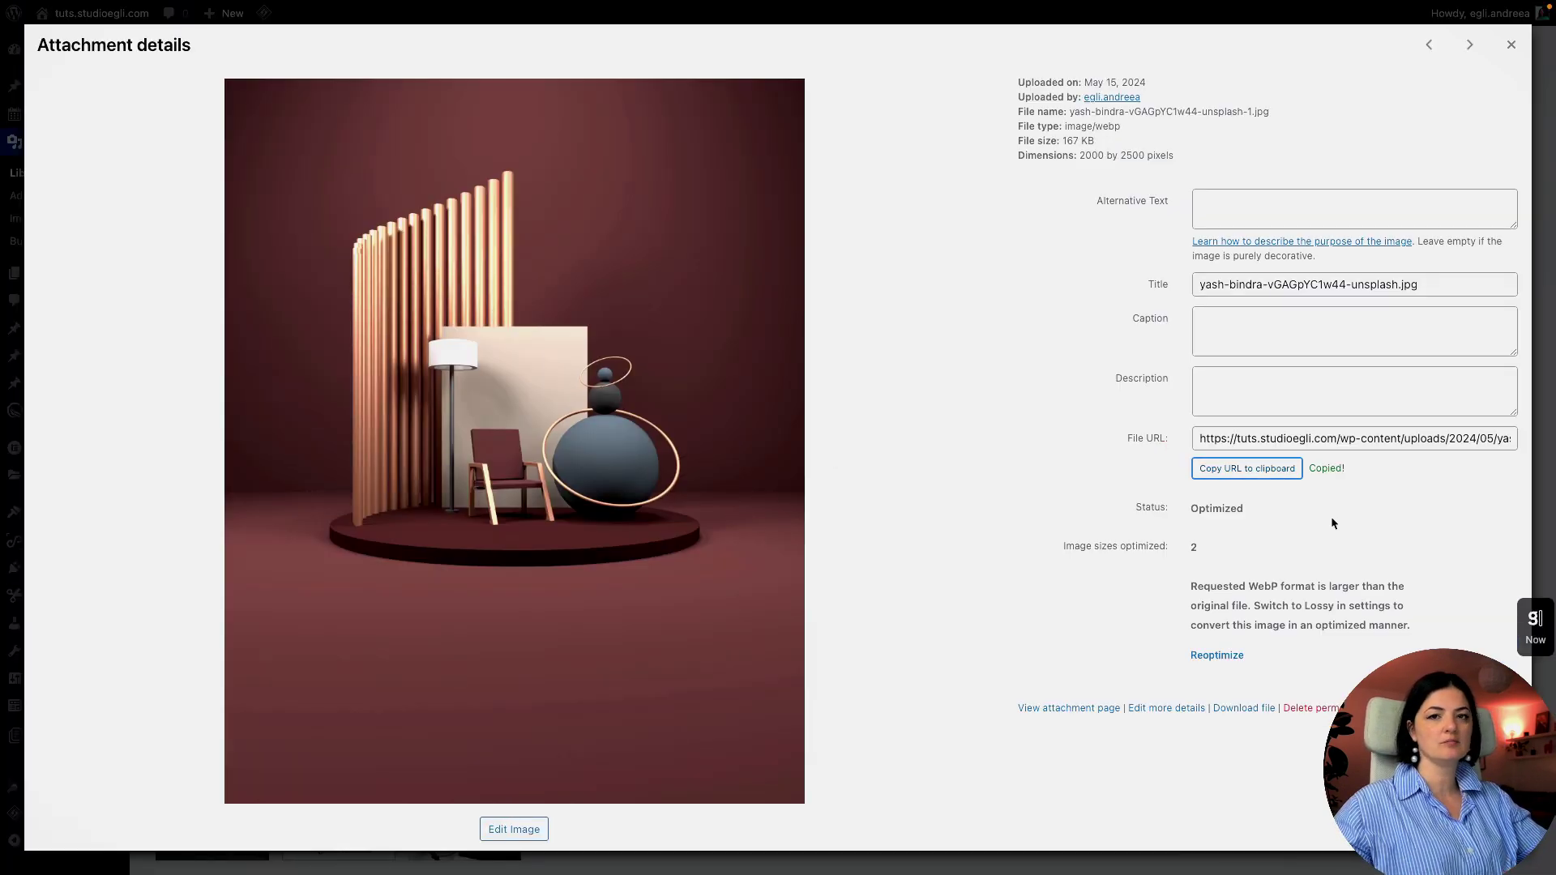
pyautogui.moveTo(4, 381)
# Back in the Elementor editor, add the copied yash-bindra-vGAGpYC1w44-unsplash-1.jpg URL as a new comma-terminated entry ending the script's images list
pyautogui.click(61, 708)
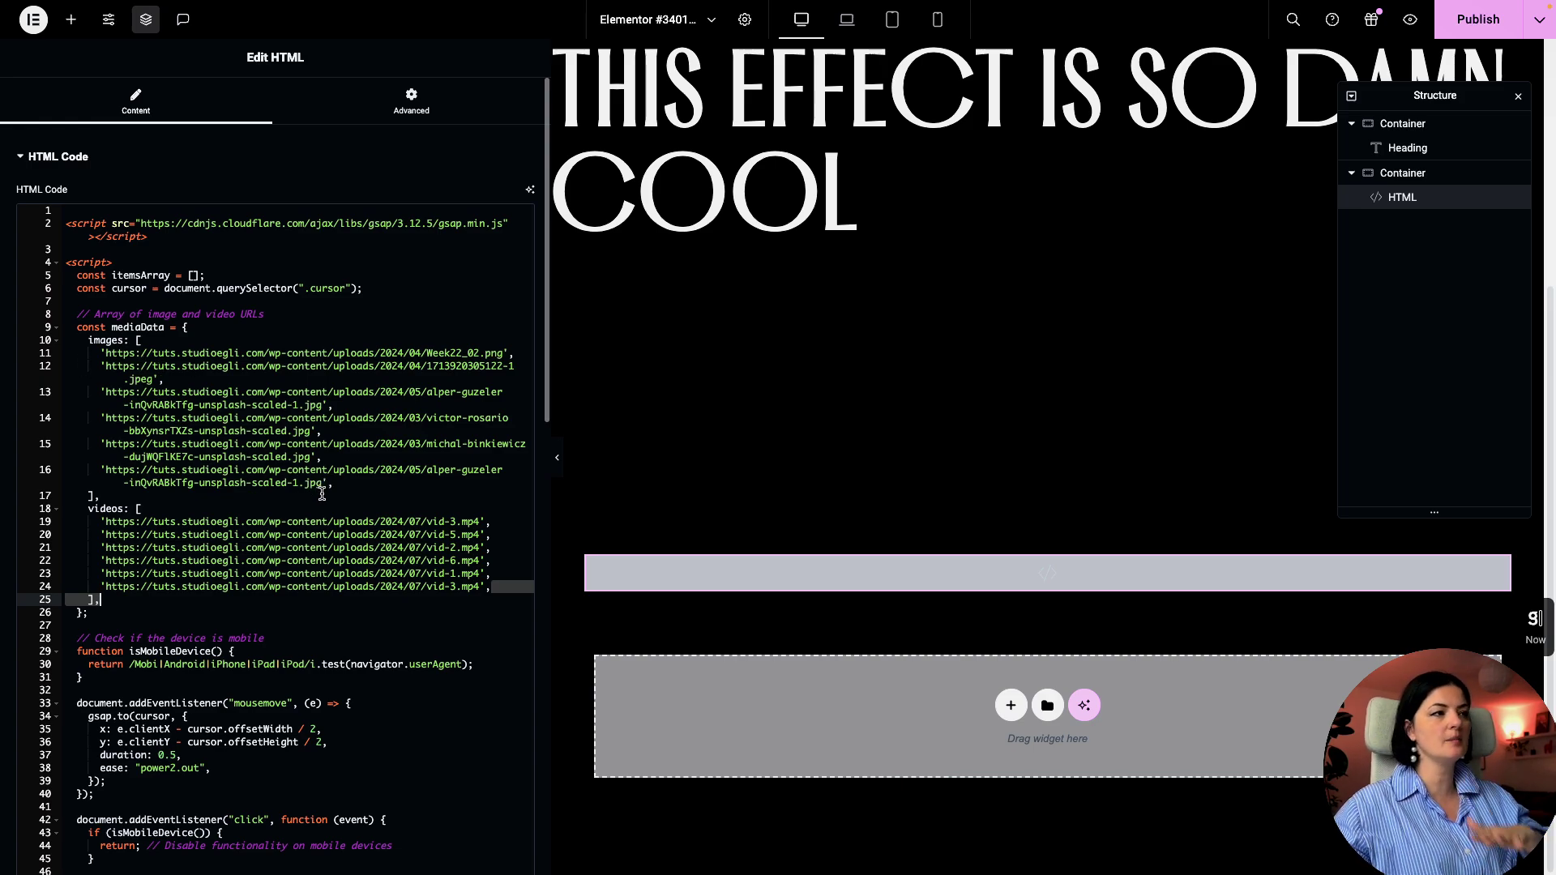
pyautogui.moveTo(107, 474); pyautogui.dragTo(318, 481)
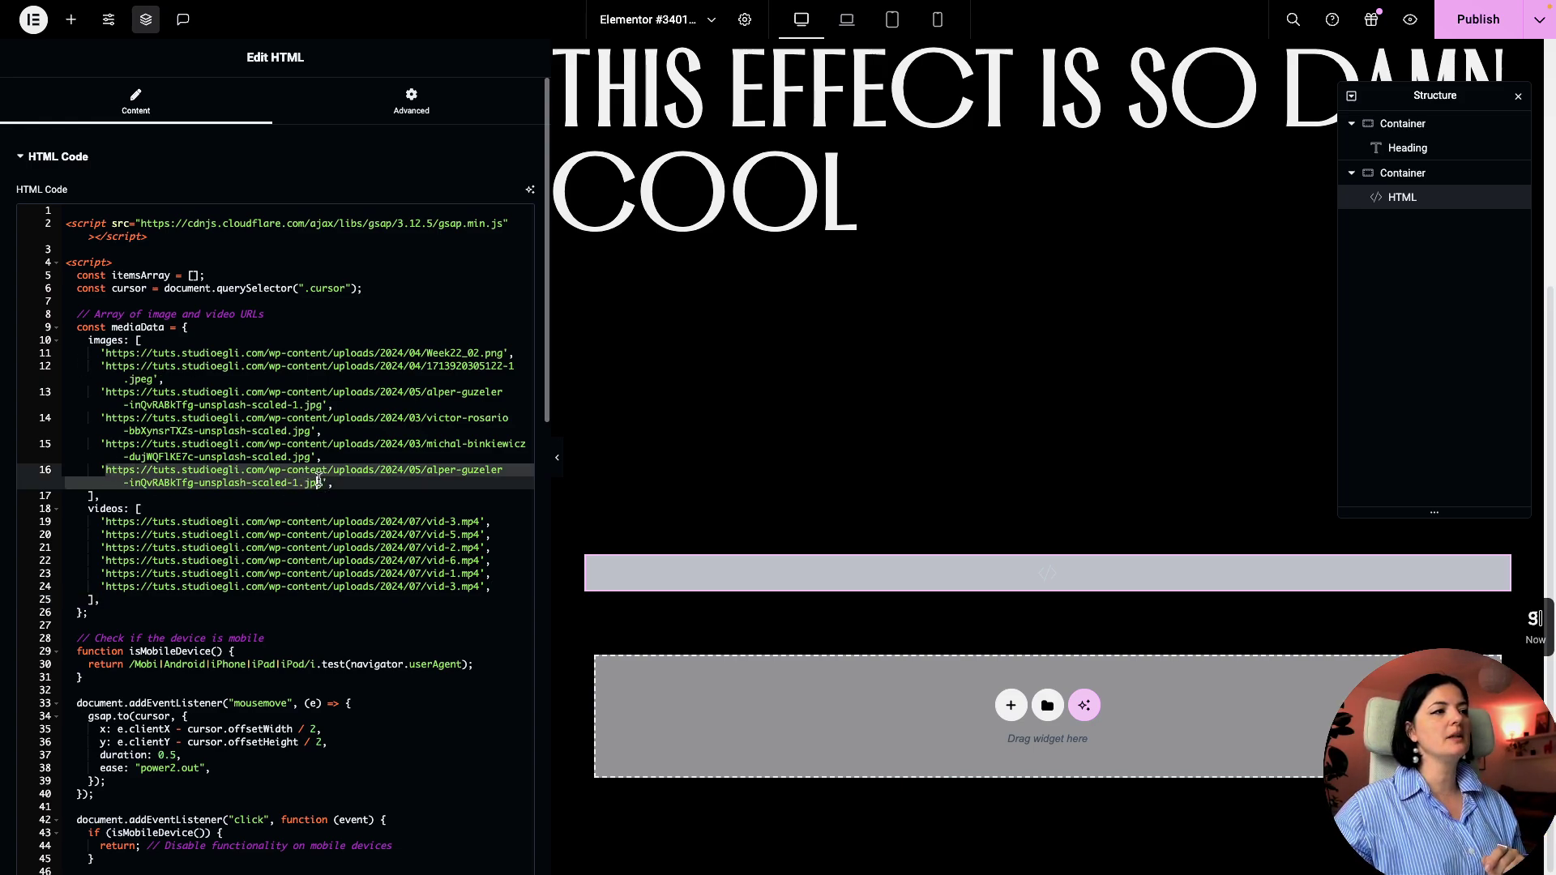
pyautogui.write('https://tuts.studioegli.com/wp-content/uploads/2024/05/yash-bindra-vGAGpYC1w44-unsplash-1.jpg')
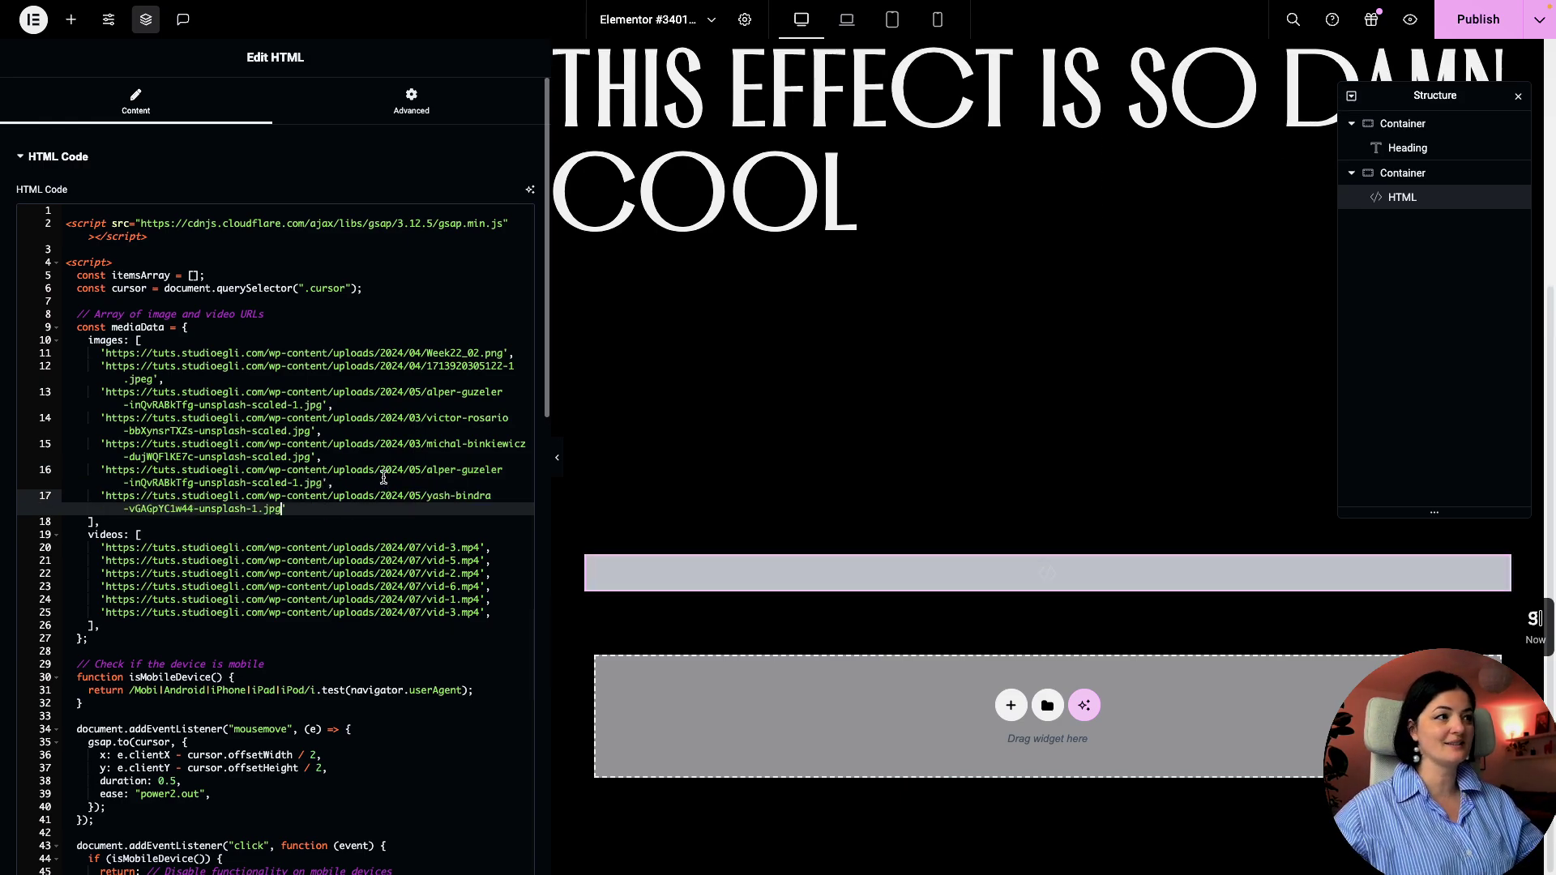
pyautogui.write(',')
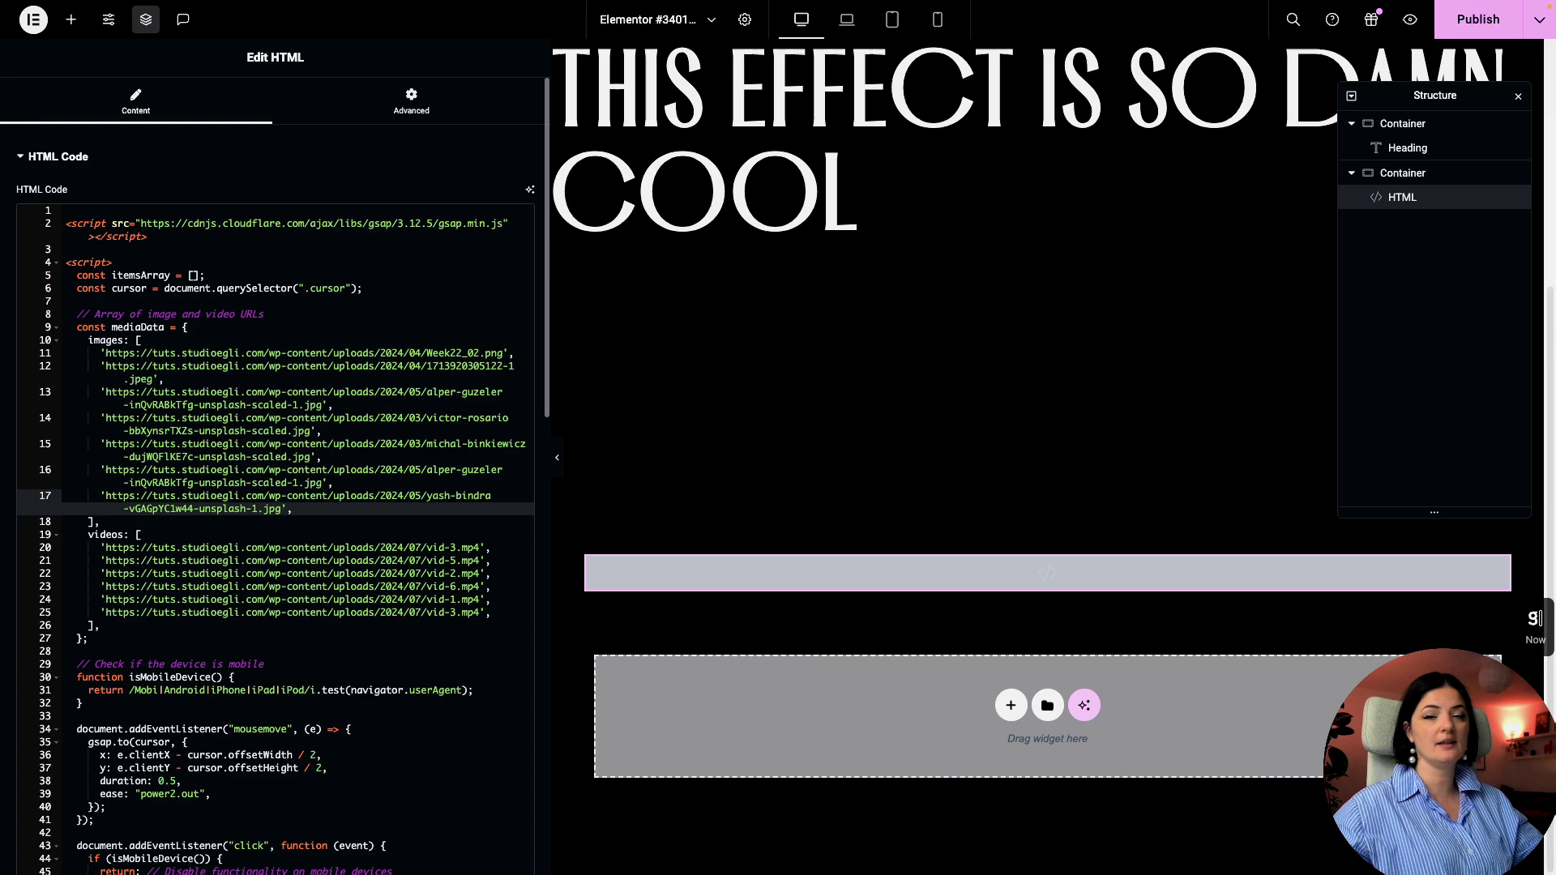
# Look over the rest of the script and open the page preview to test the effect
pyautogui.scroll(-5, 393, 496)
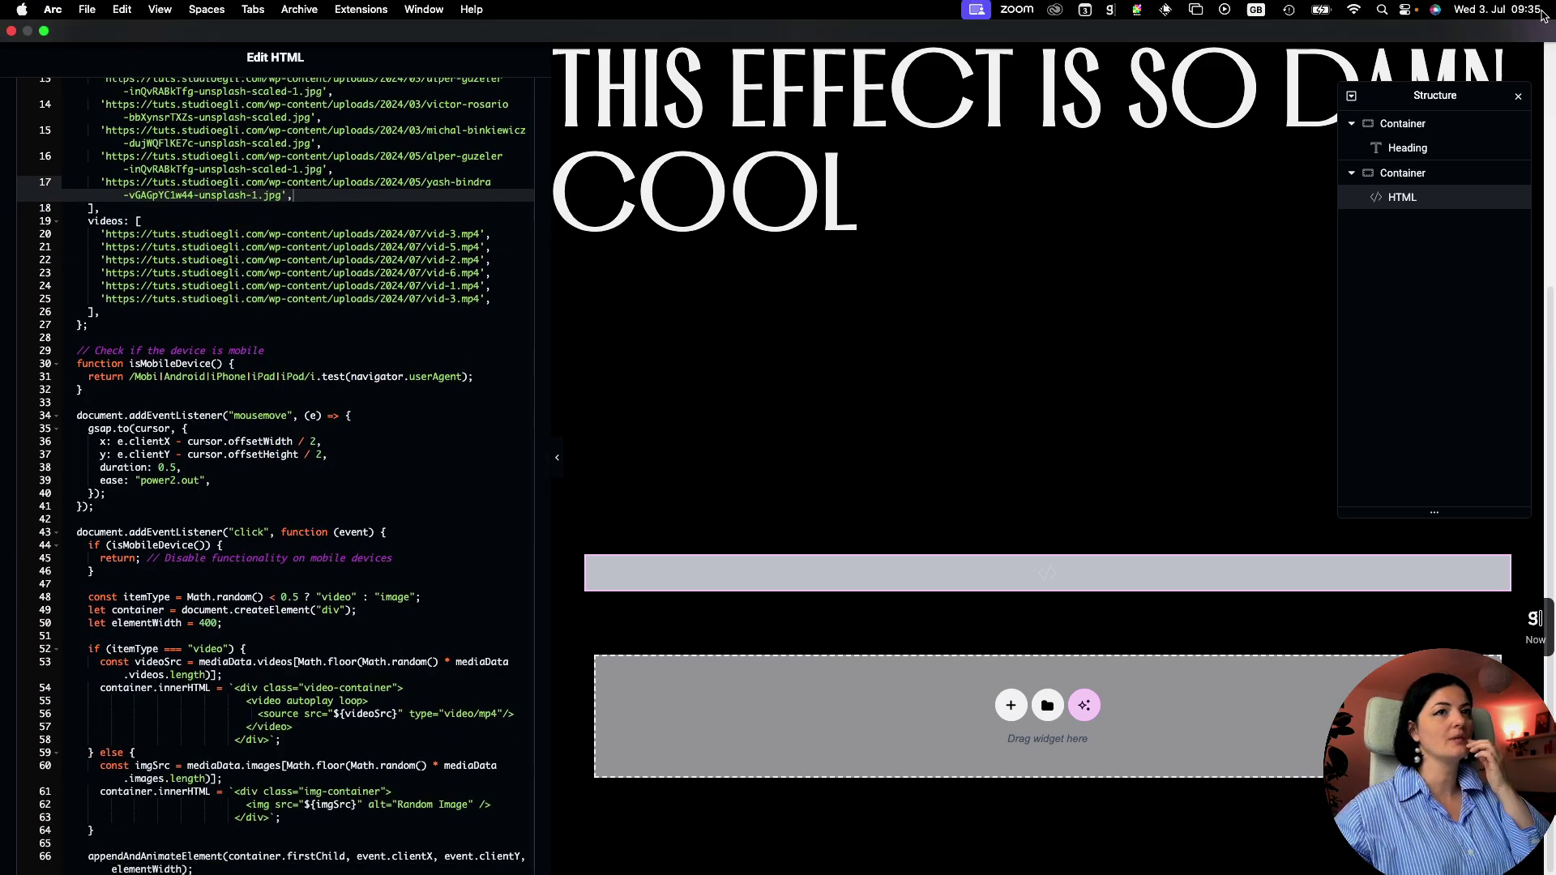
pyautogui.click(1411, 23)
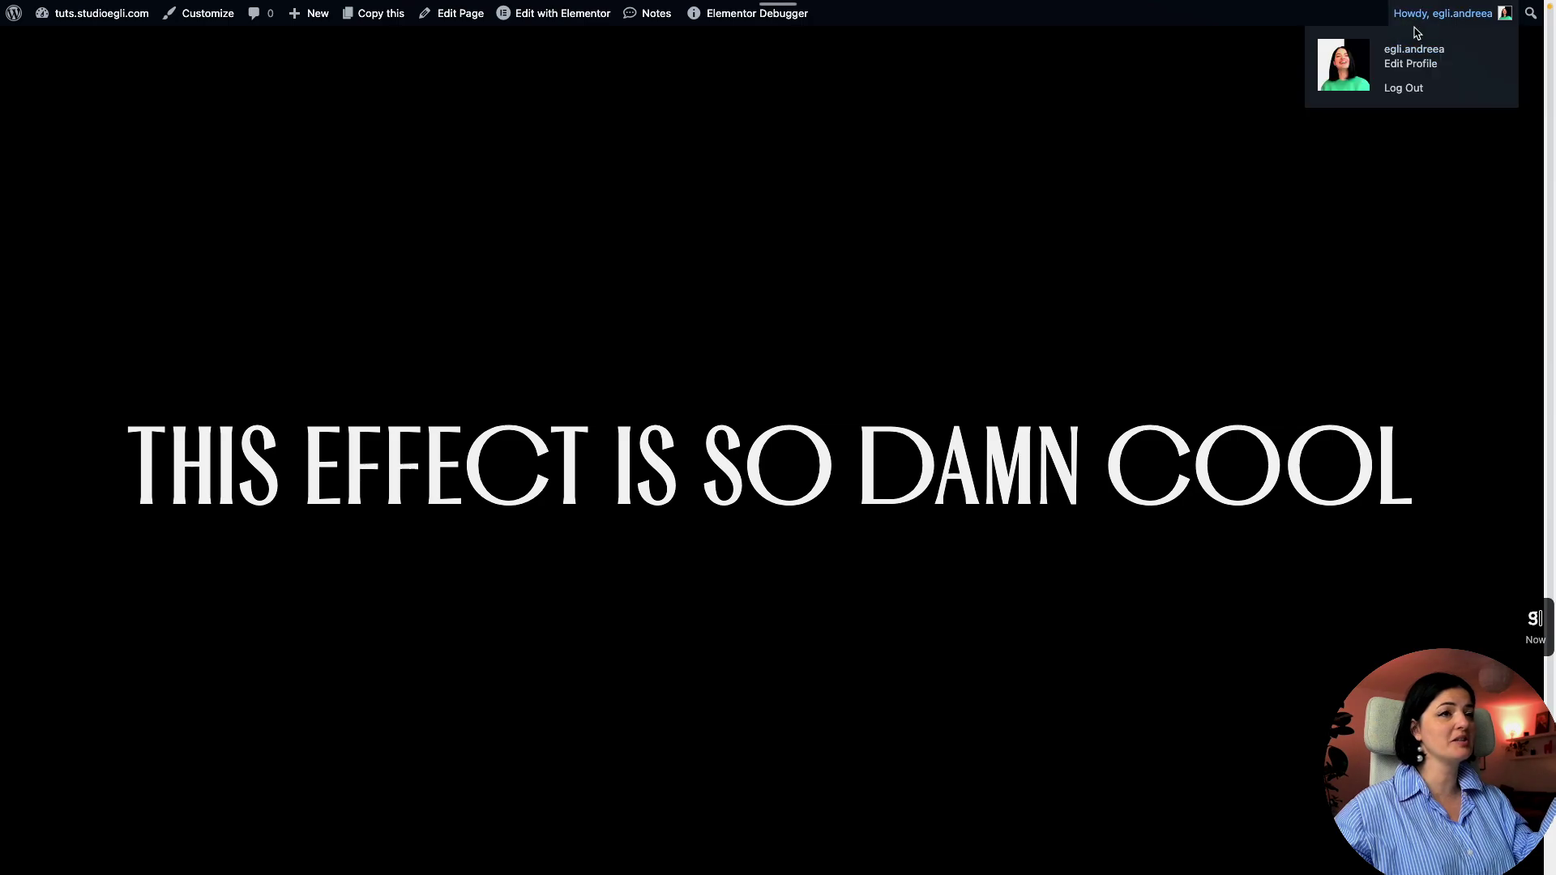
# Test the effect repeatedly across the page preview, examining how the random images and videos appear, rise and fade
pyautogui.scroll(-5, 815, 277)
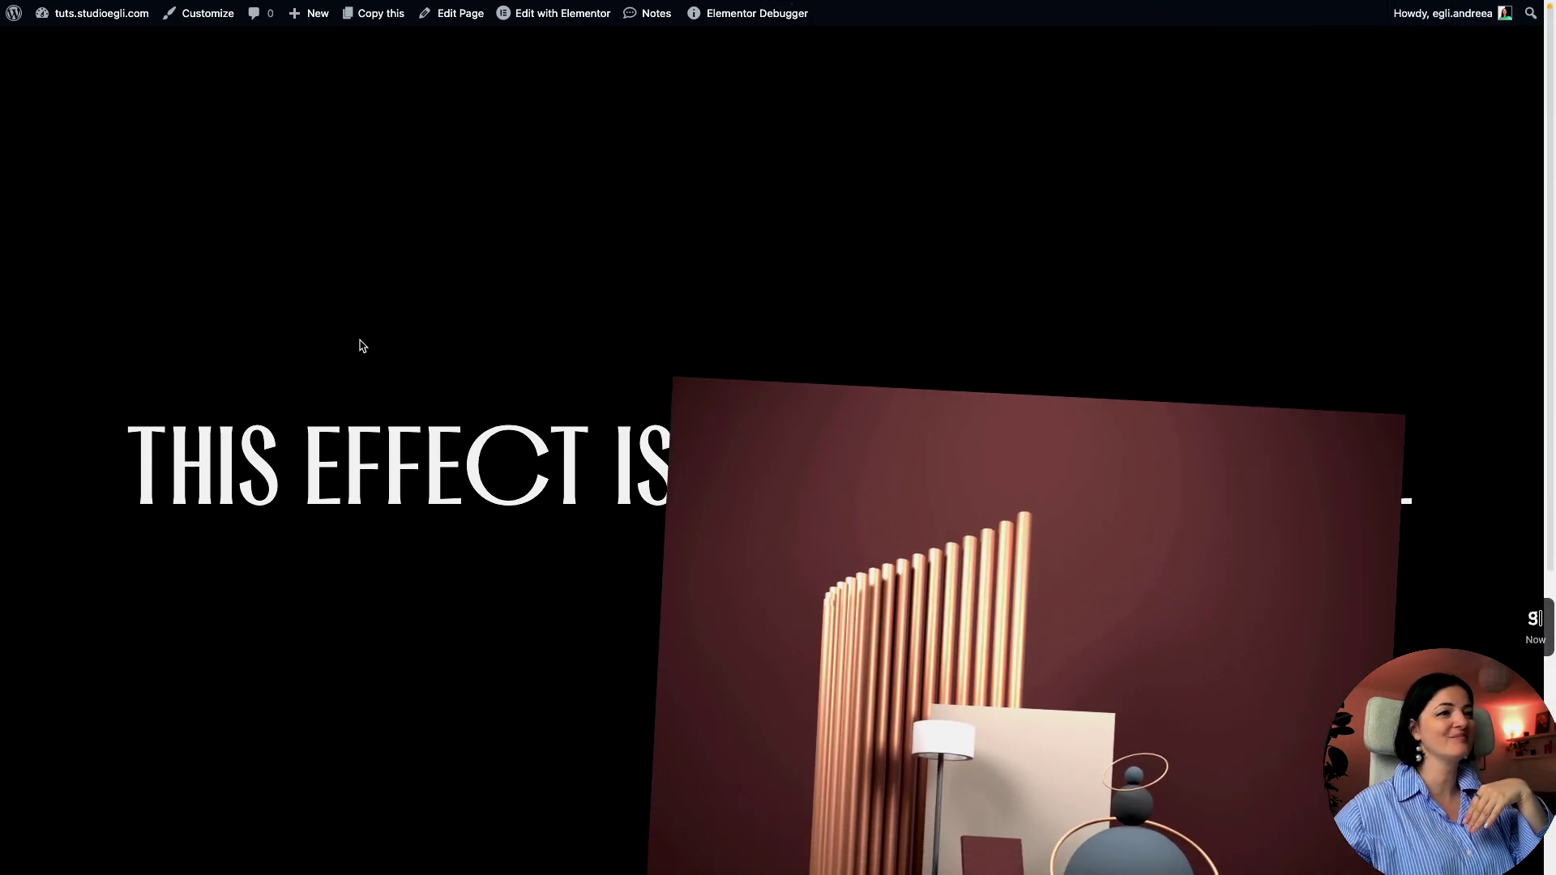
pyautogui.scroll(-5, 911, 262)
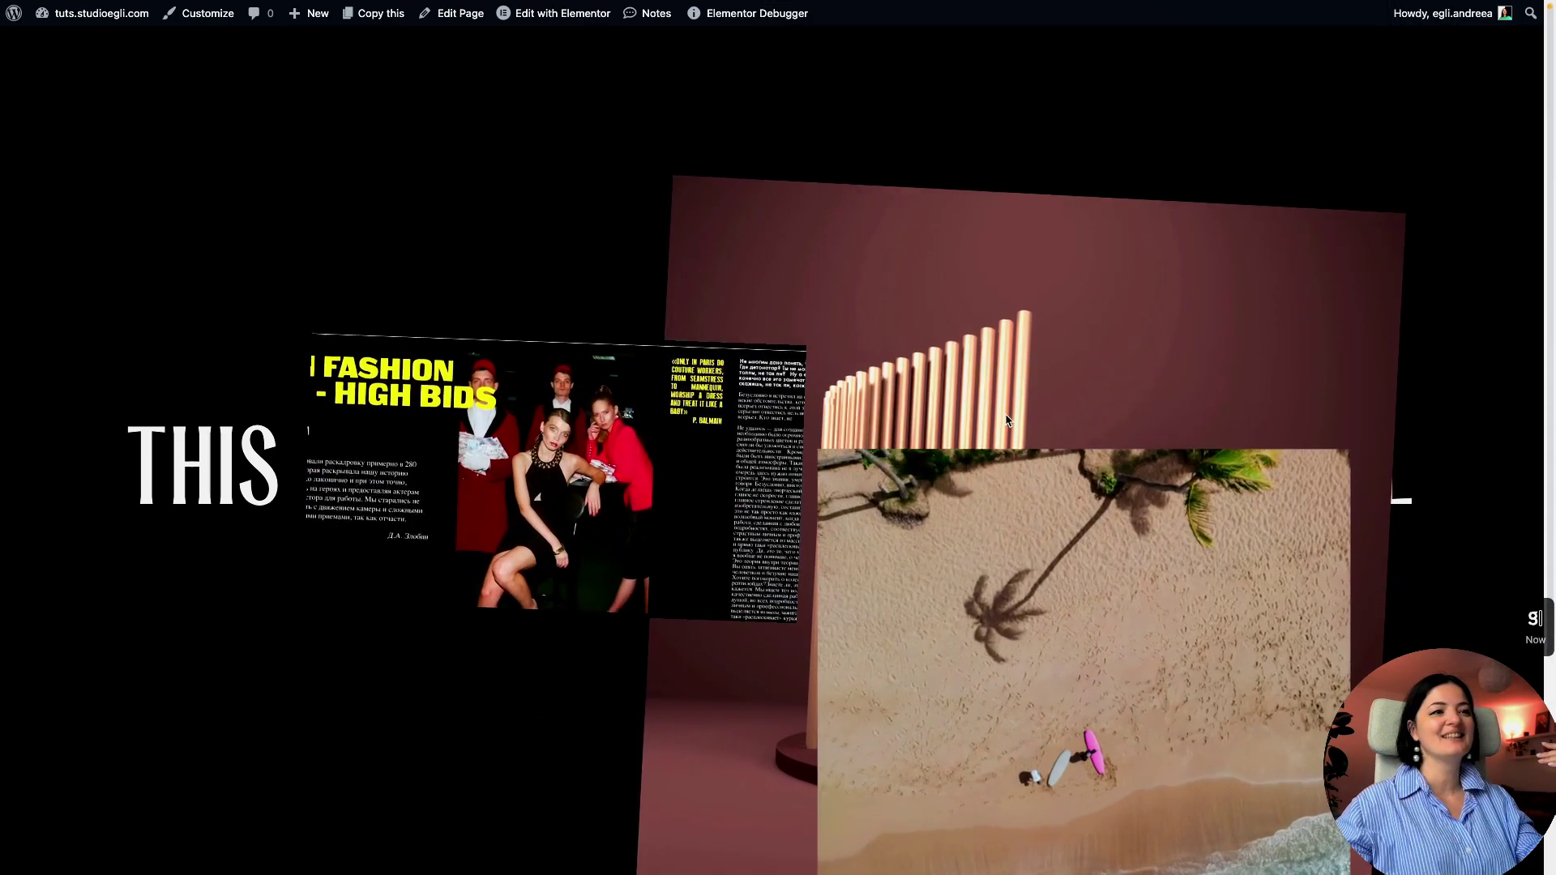
pyautogui.scroll(-5, 1106, 227)
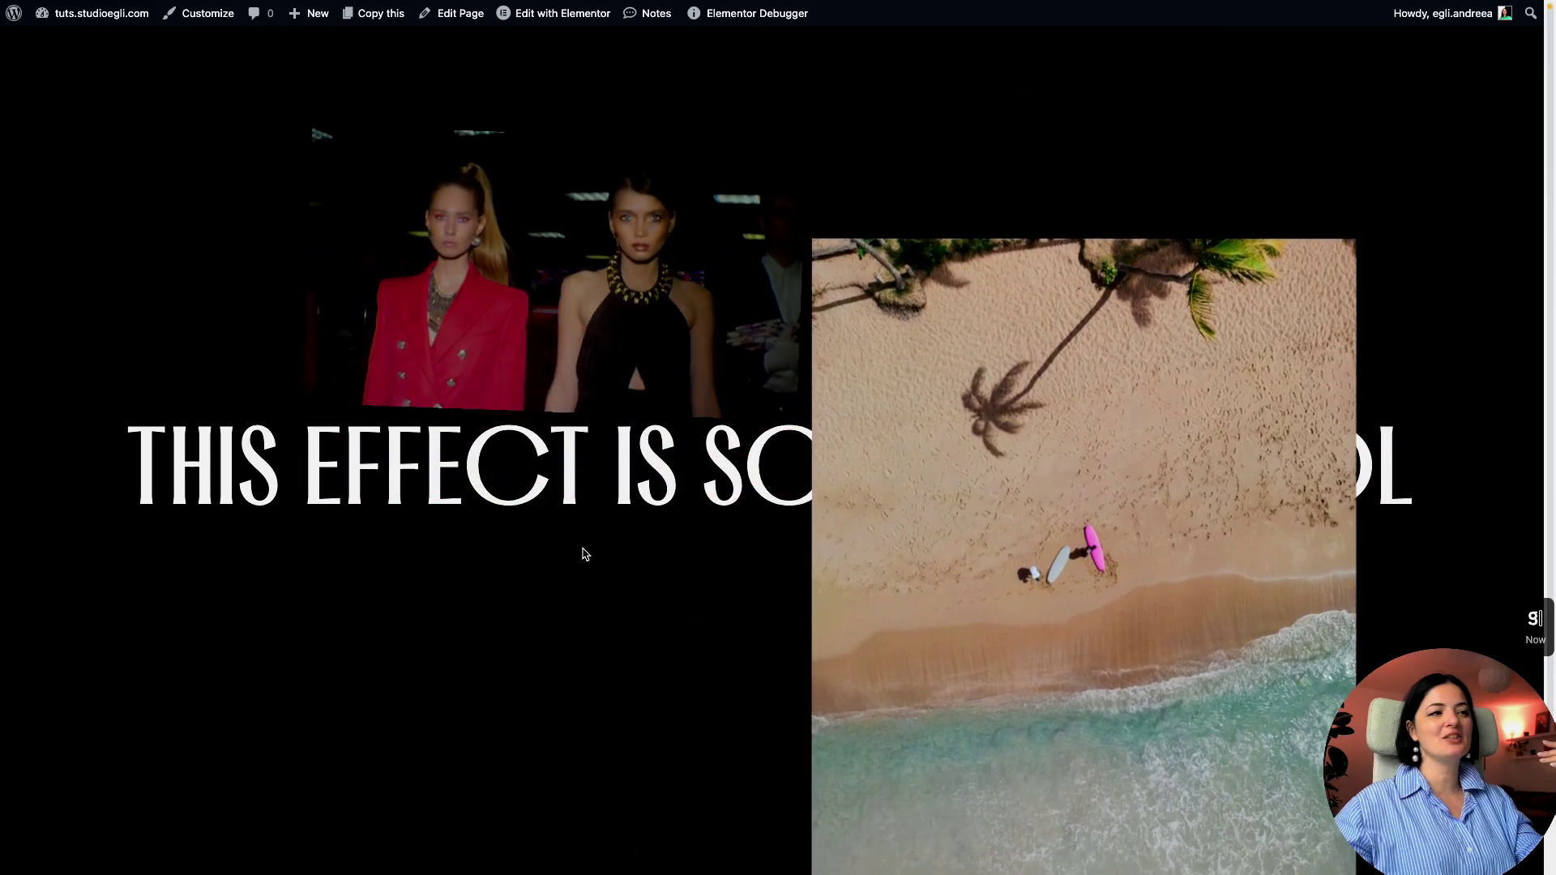
pyautogui.scroll(-5, 361, 402)
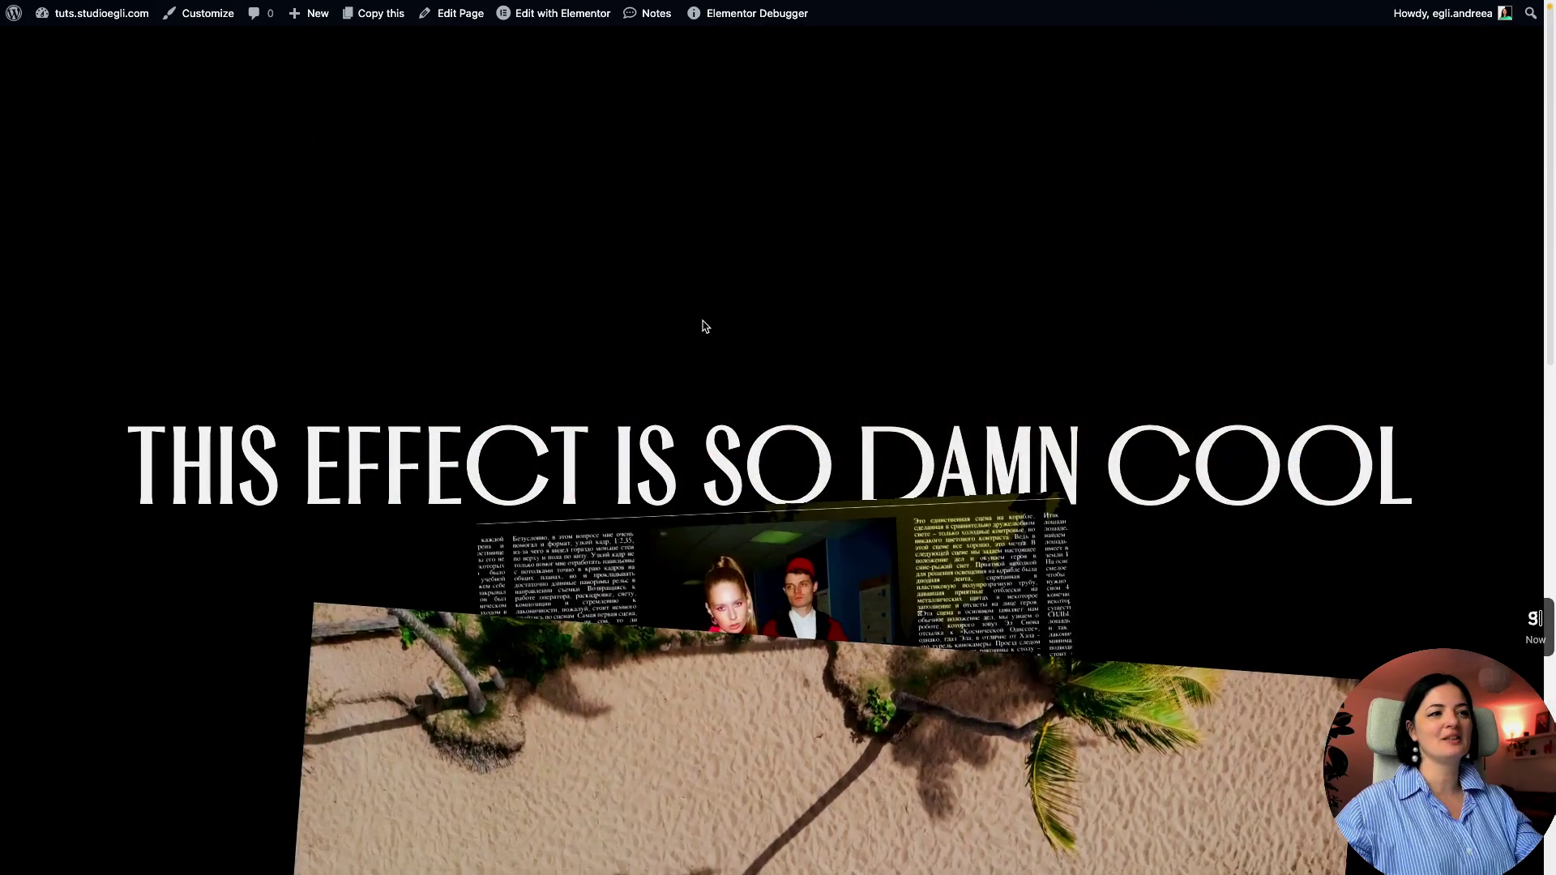
pyautogui.scroll(-5, 1179, 269)
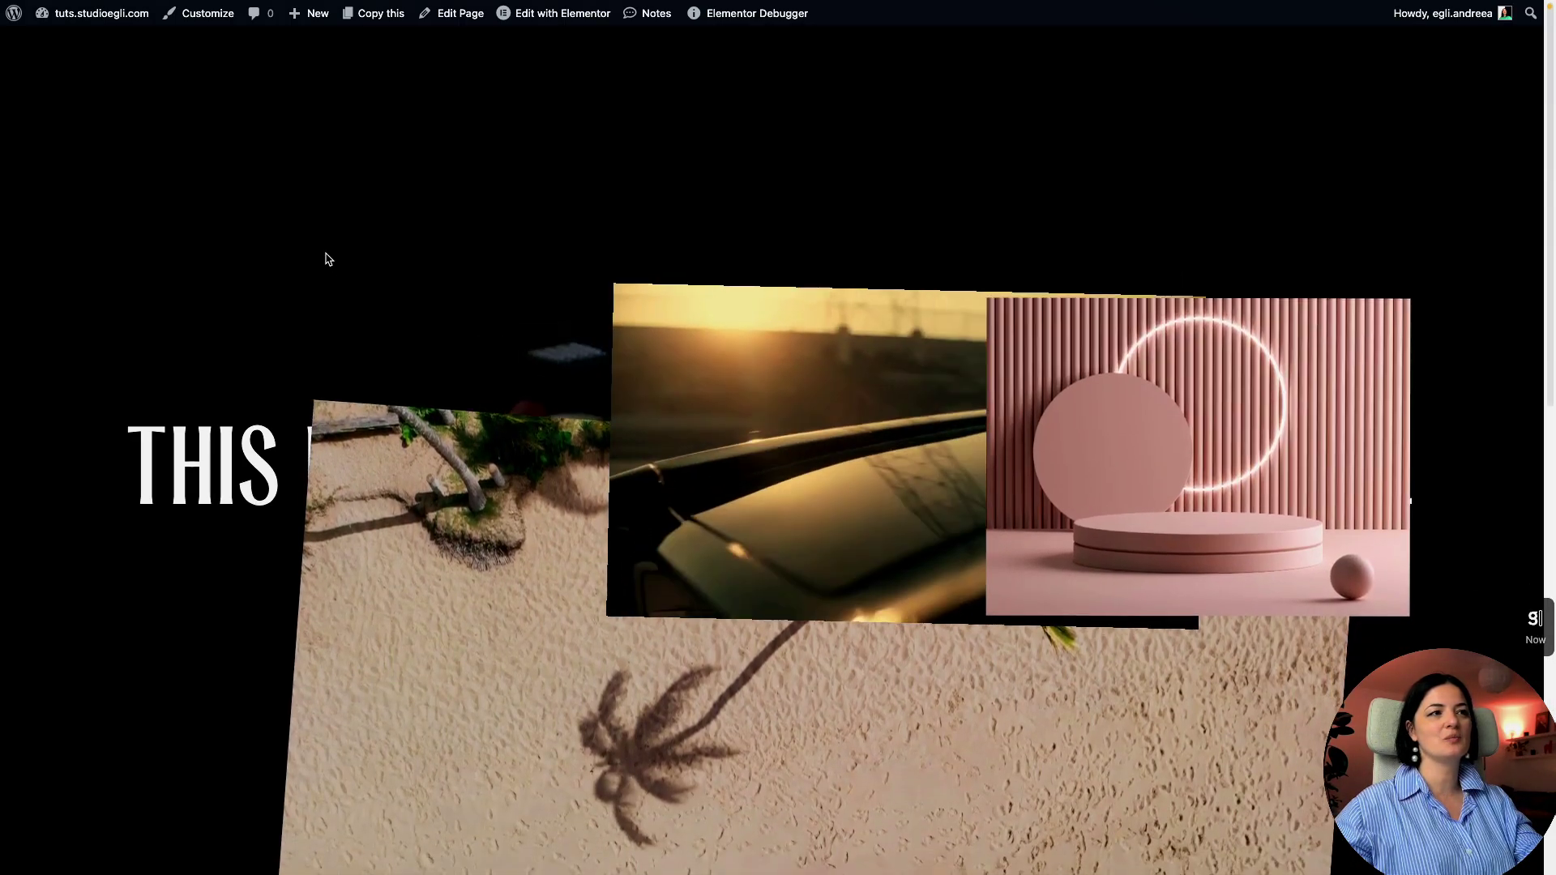
pyautogui.scroll(-5, 244, 551)
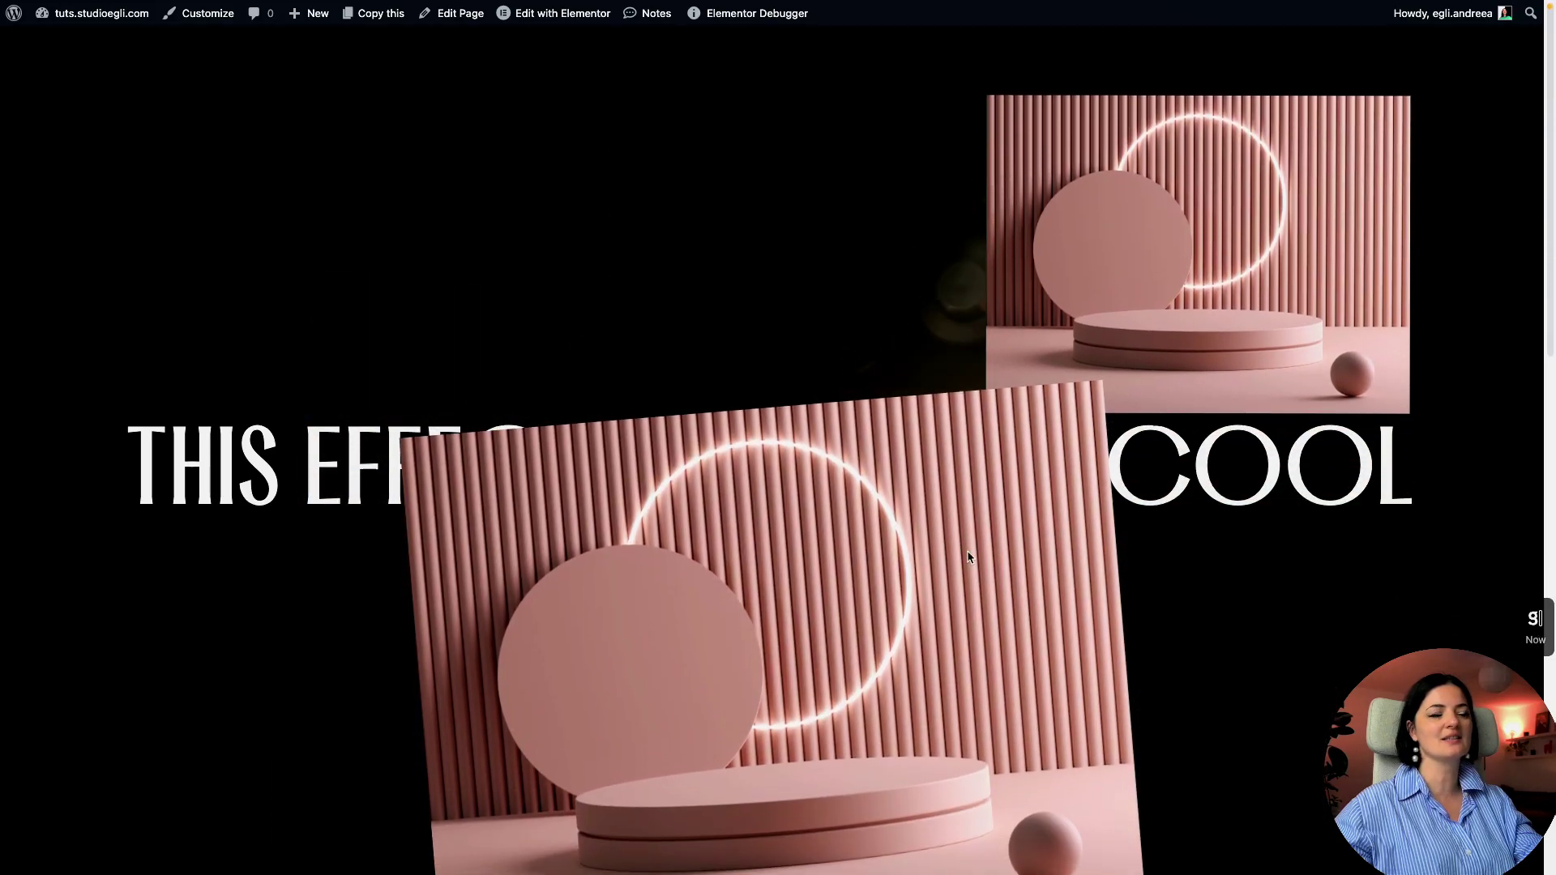
pyautogui.scroll(-5, 527, 131)
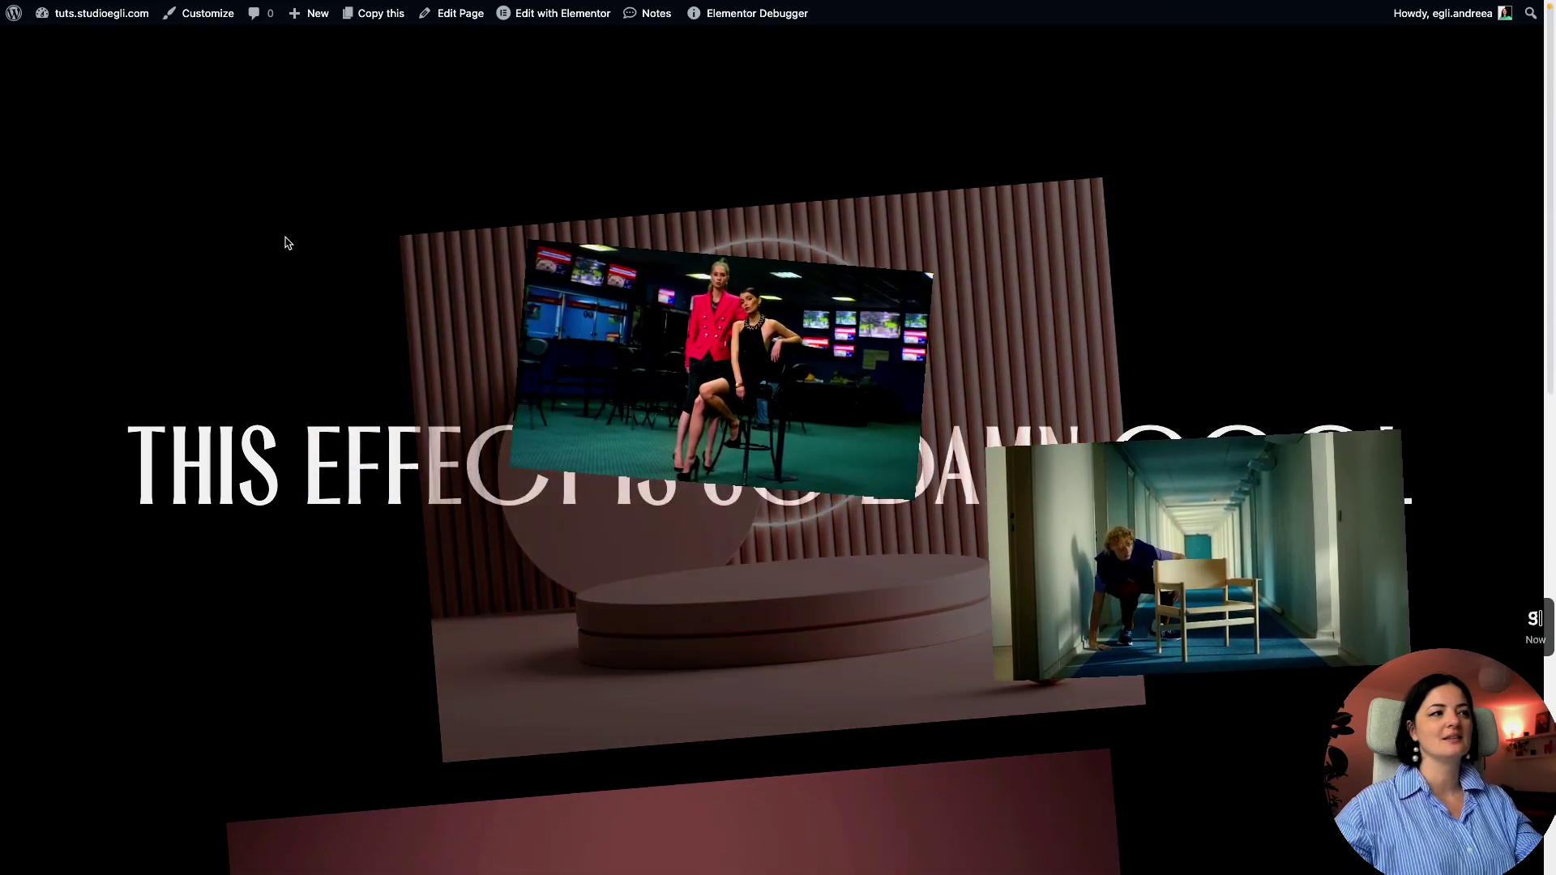
pyautogui.scroll(-5, 1022, 704)
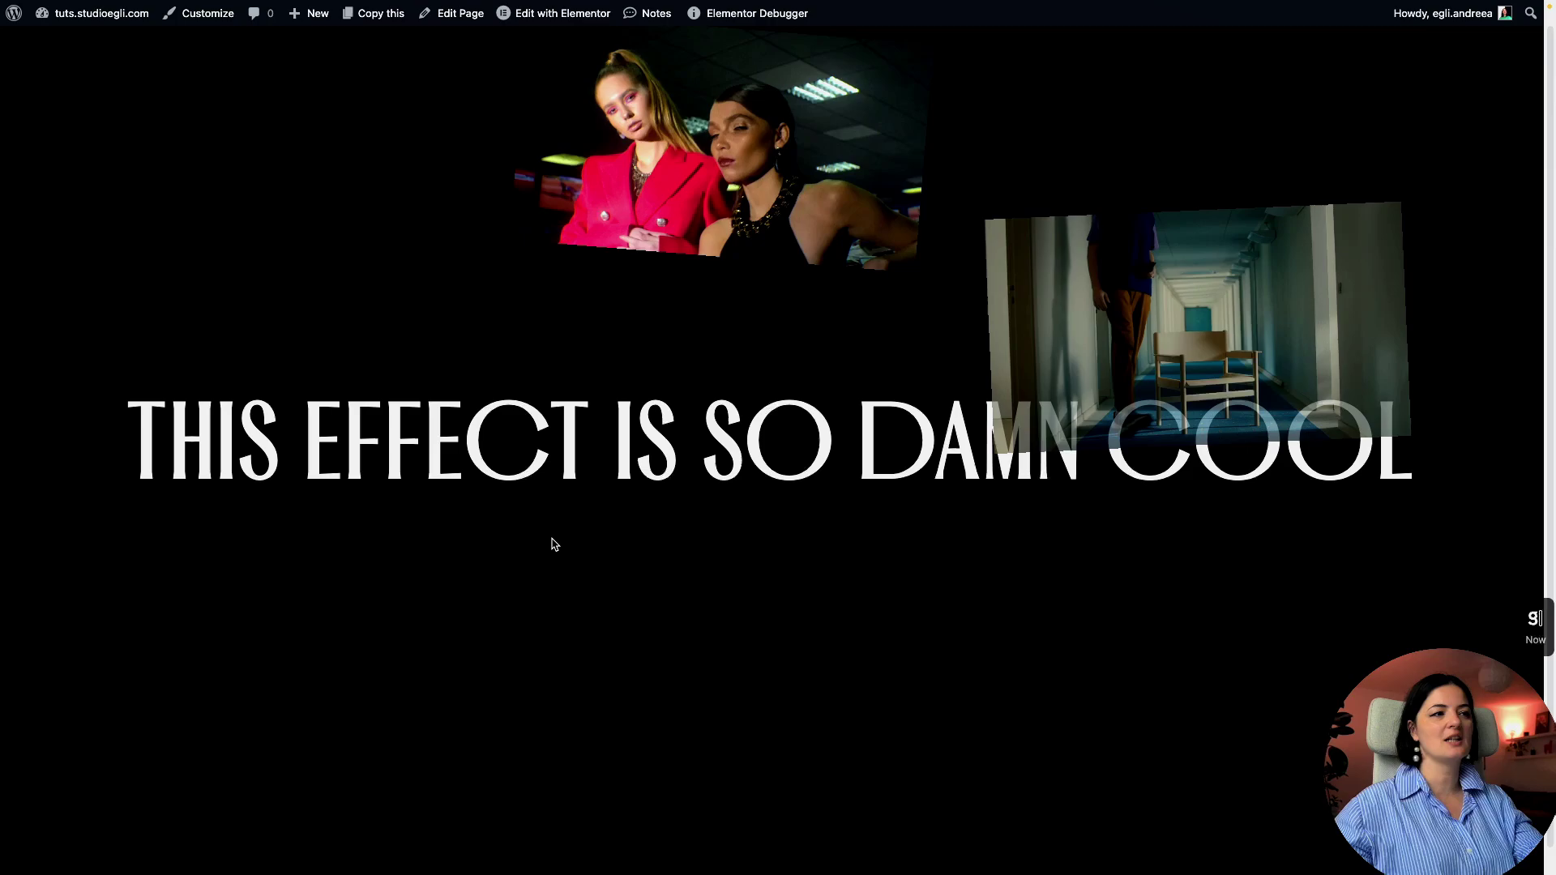
pyautogui.scroll(-5, 1043, 594)
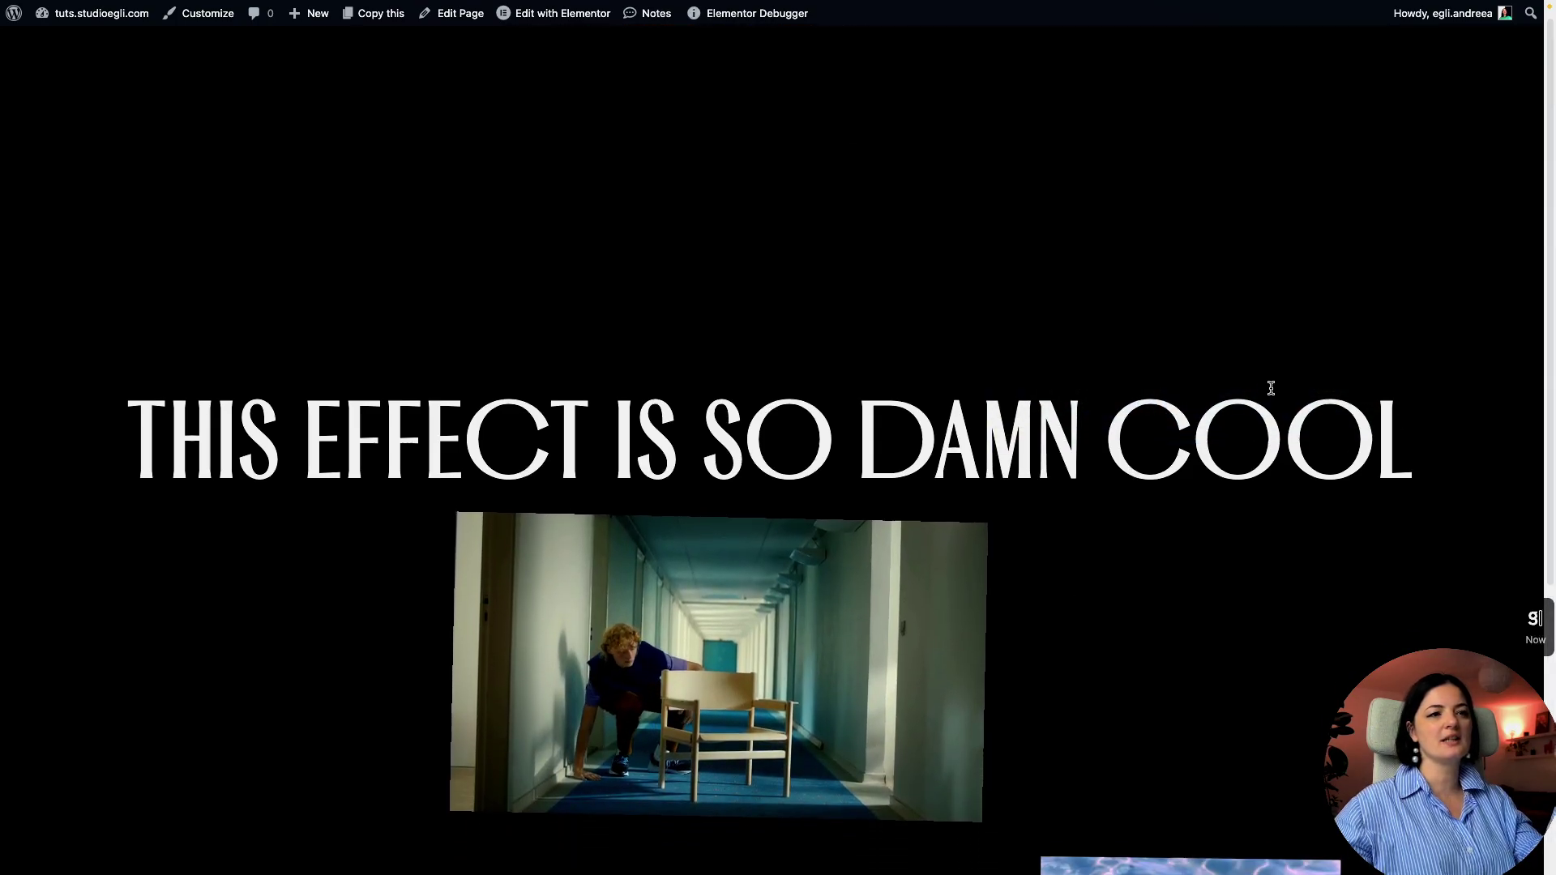
pyautogui.scroll(-5, 1145, 292)
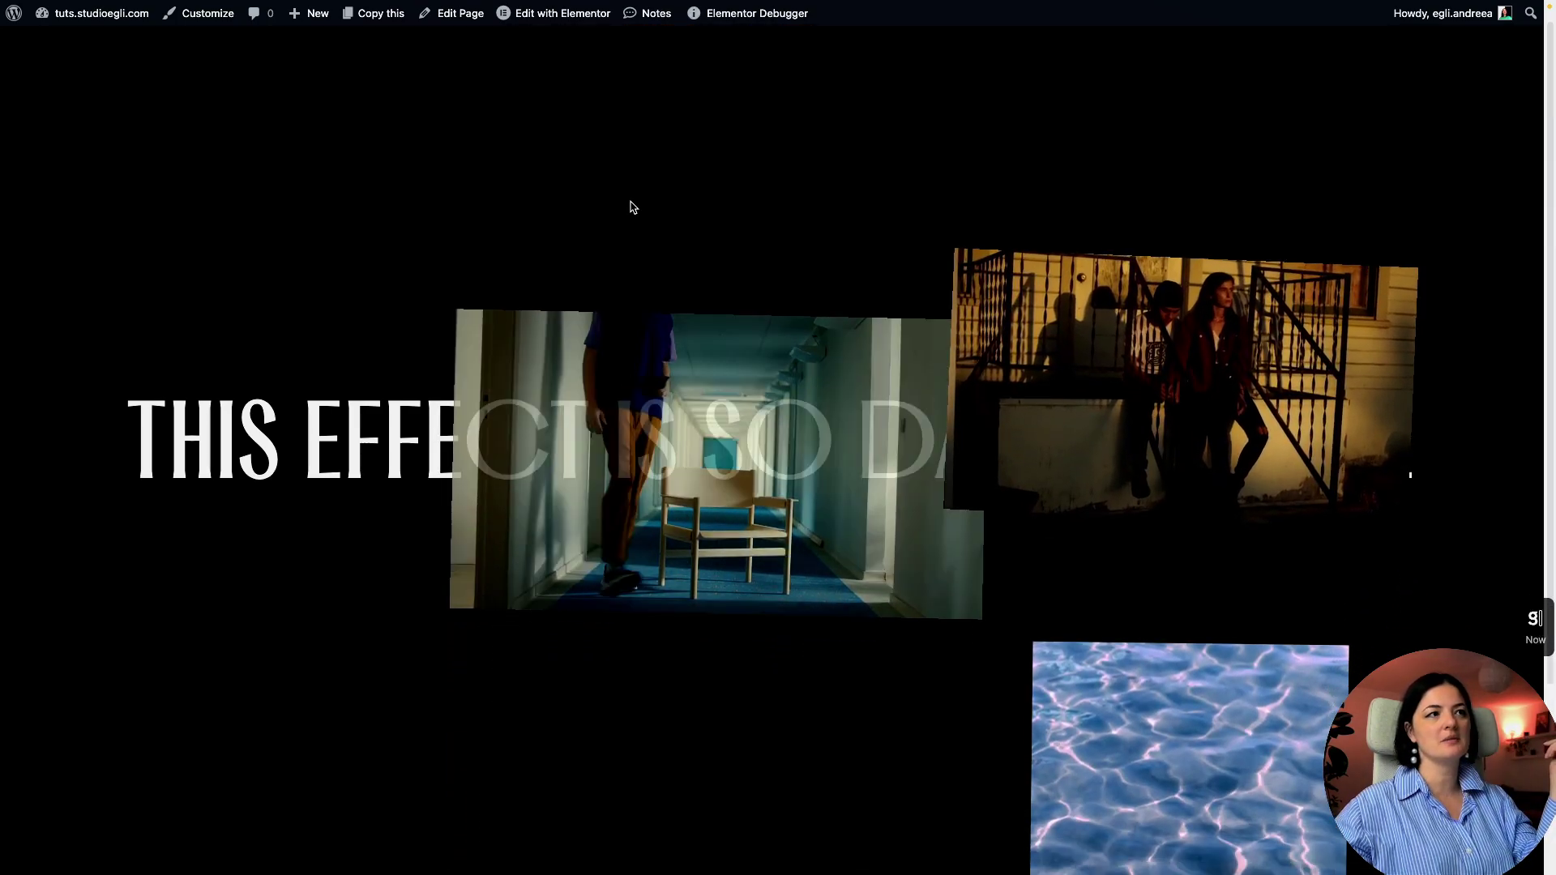
pyautogui.scroll(-5, 516, 364)
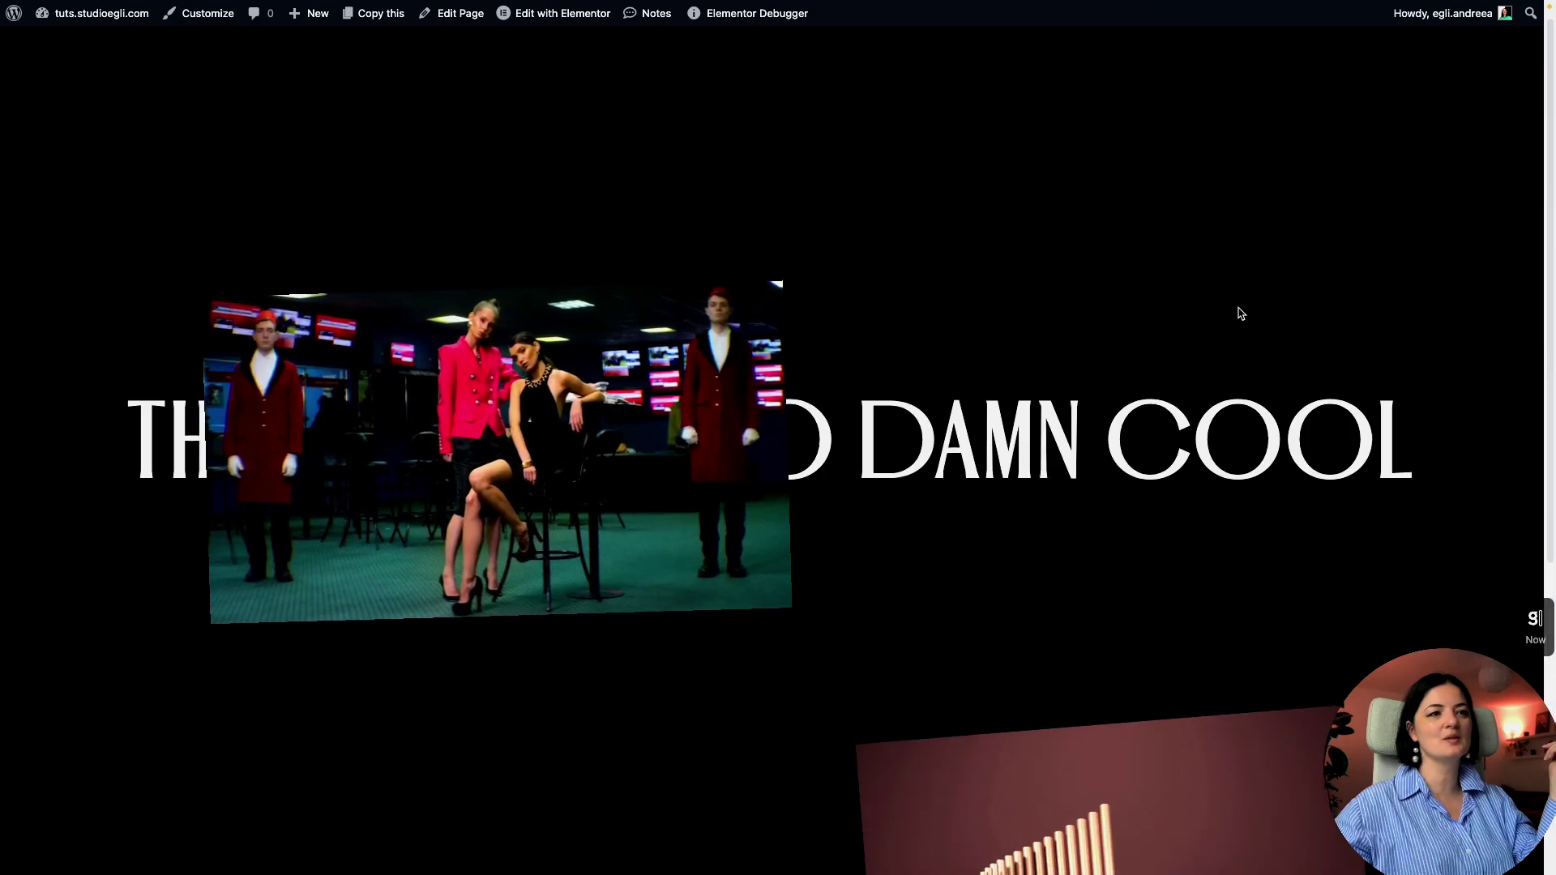
pyautogui.scroll(-5, 733, 603)
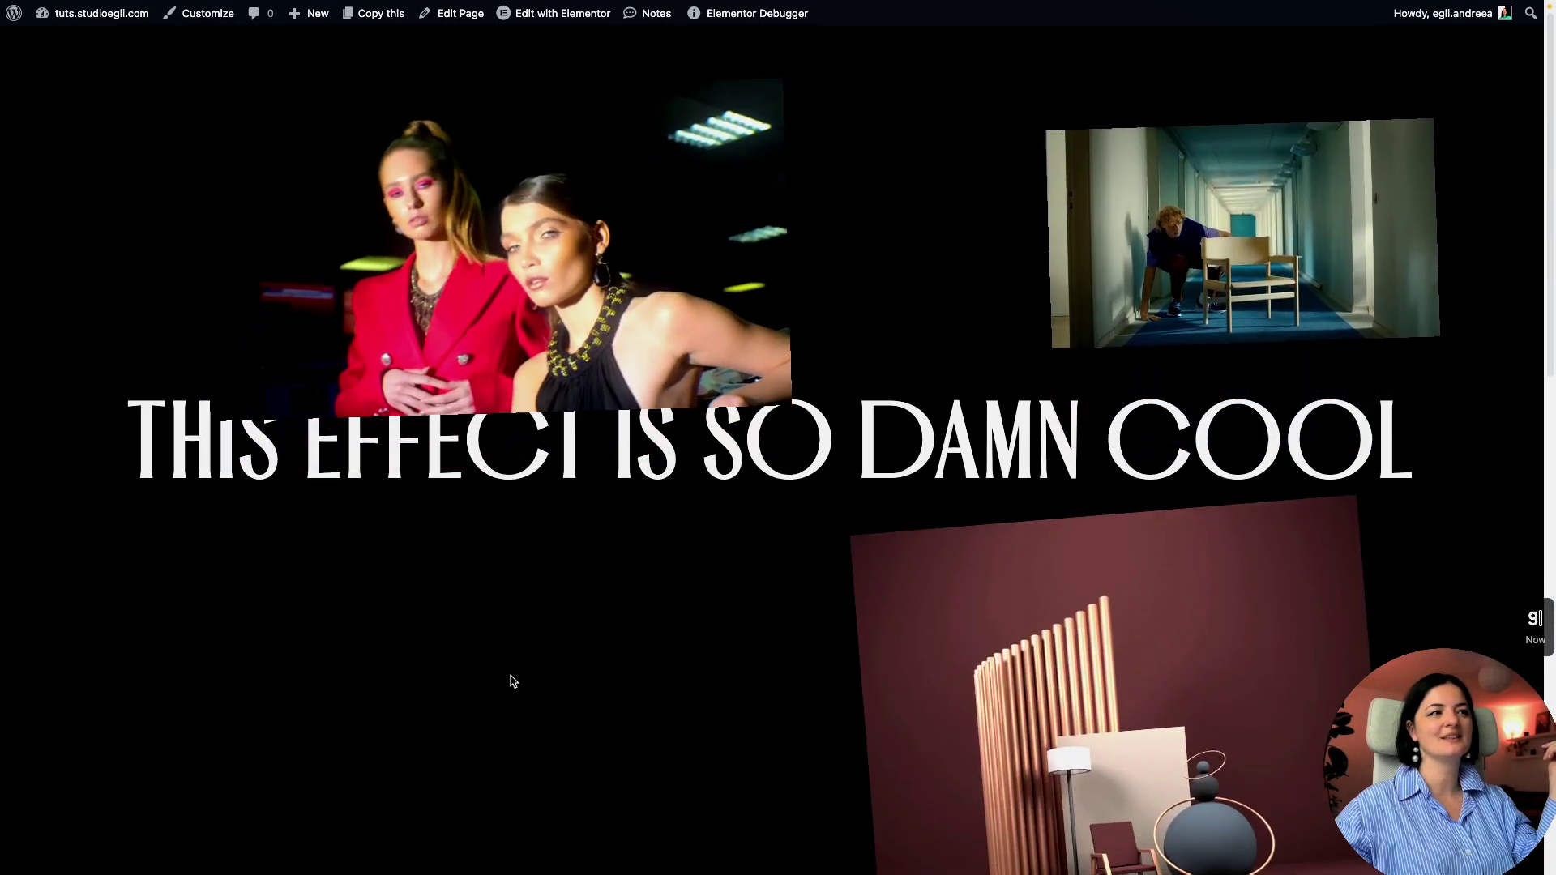
pyautogui.scroll(-5, 691, 587)
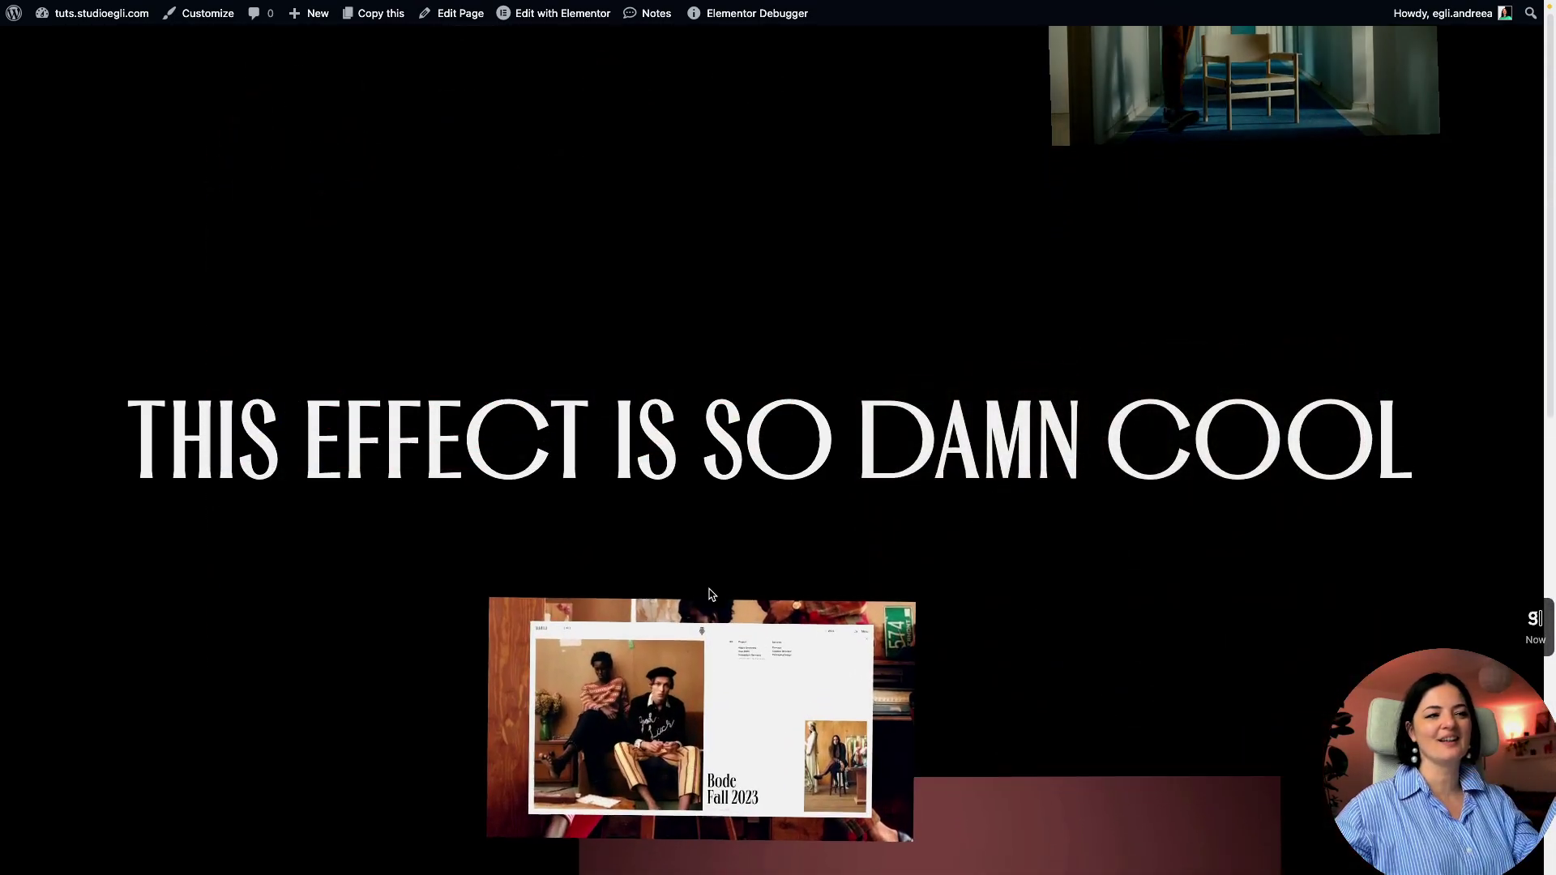
pyautogui.scroll(-5, 232, 546)
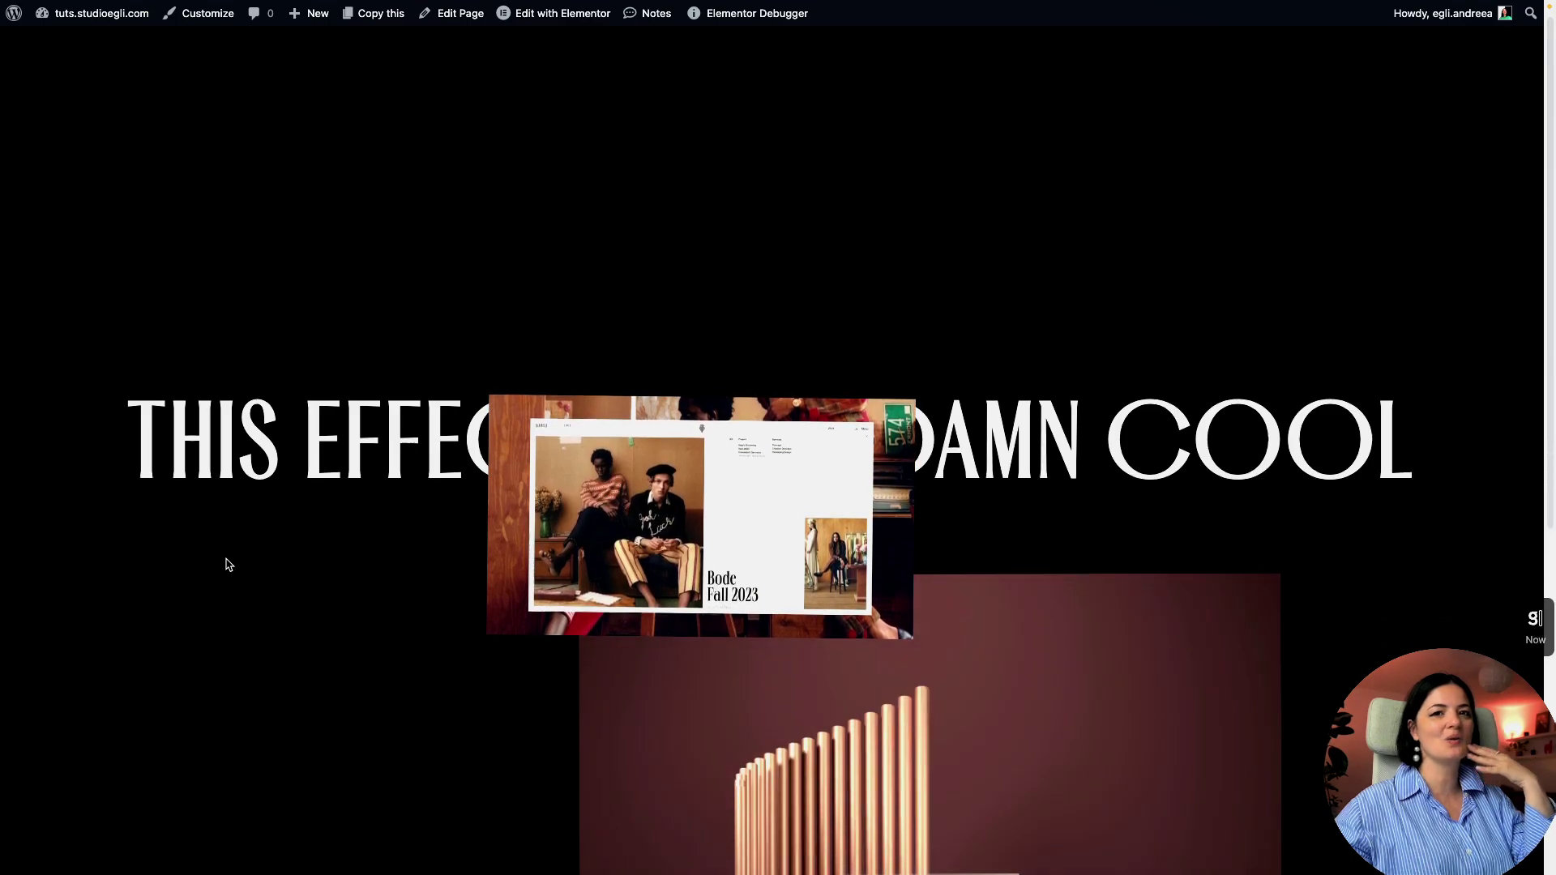
pyautogui.scroll(-2, 217, 562)
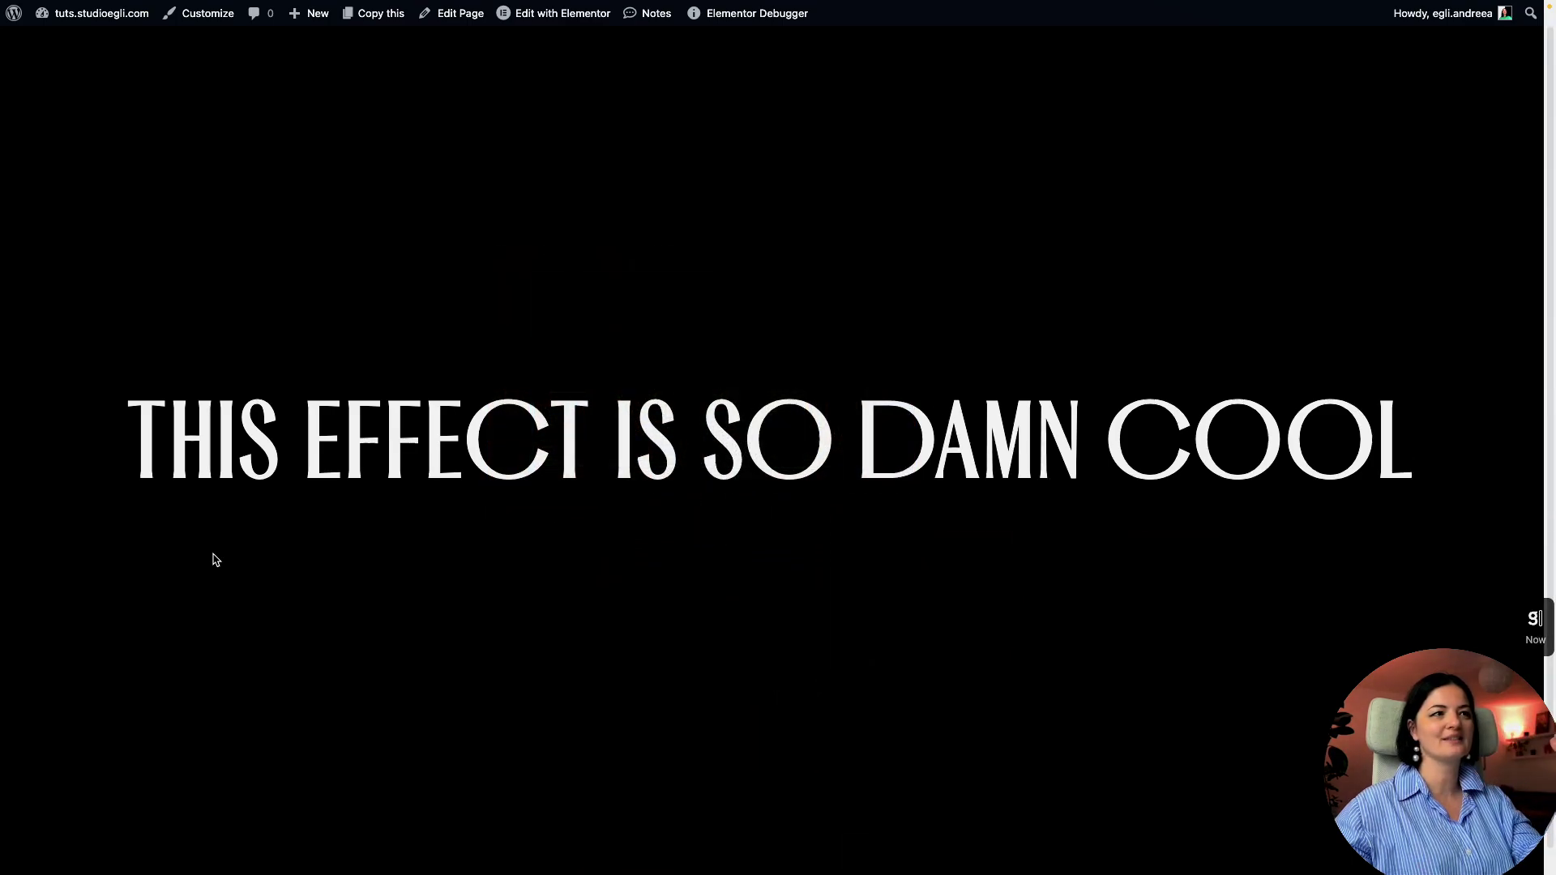
# Return to the Elementor editor and examine the HTML widget's script, from the media lists to the appendAndAnimateElement function's animation settings
pyautogui.moveTo(4, 570)
pyautogui.click(84, 709)
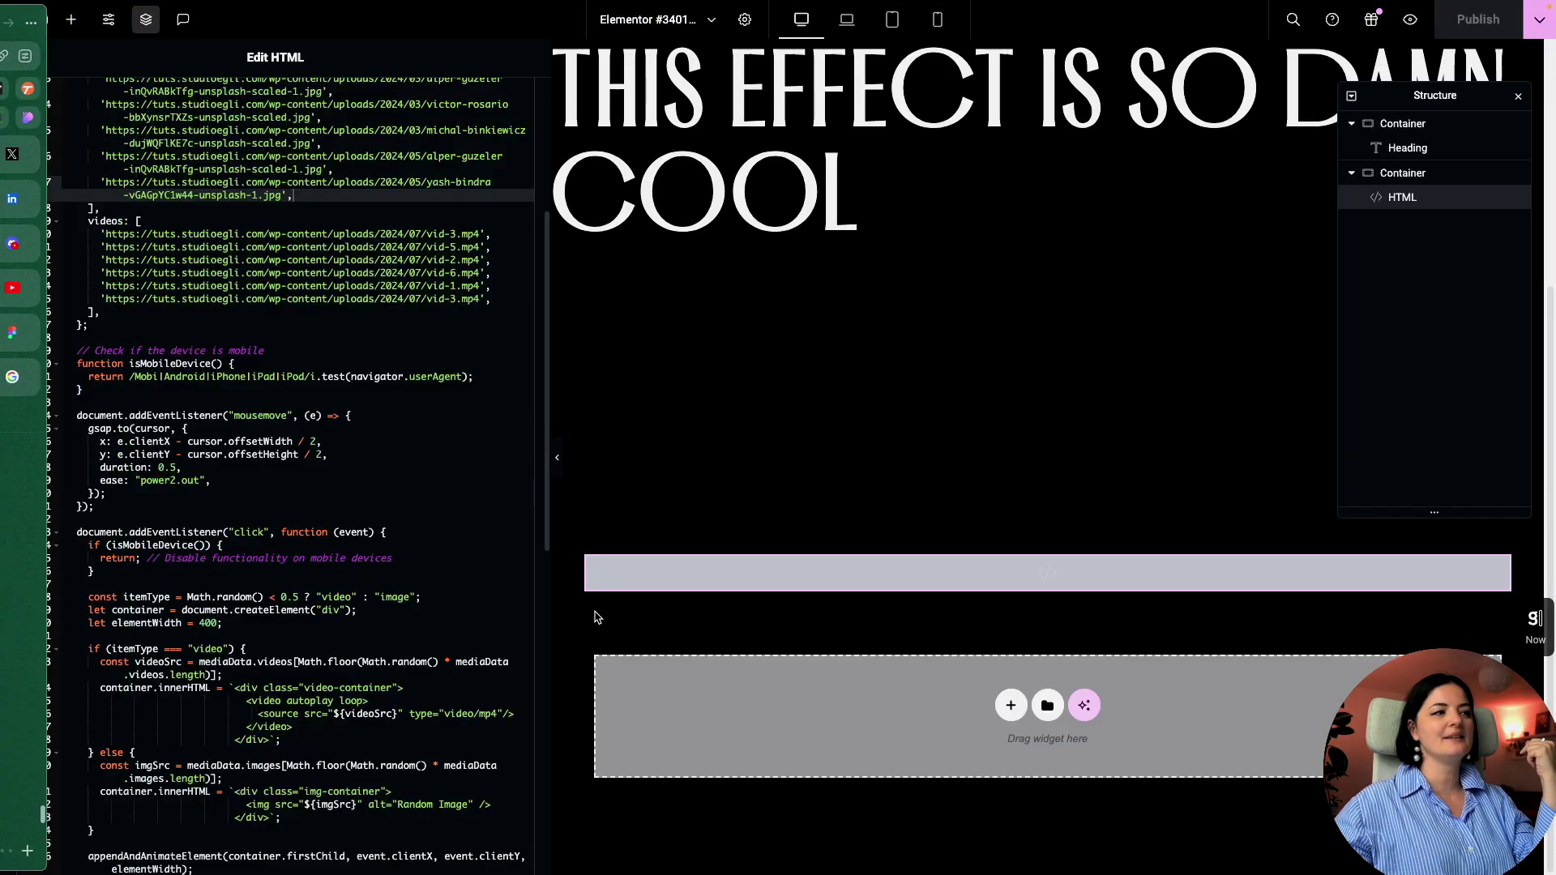
pyautogui.click(439, 456)
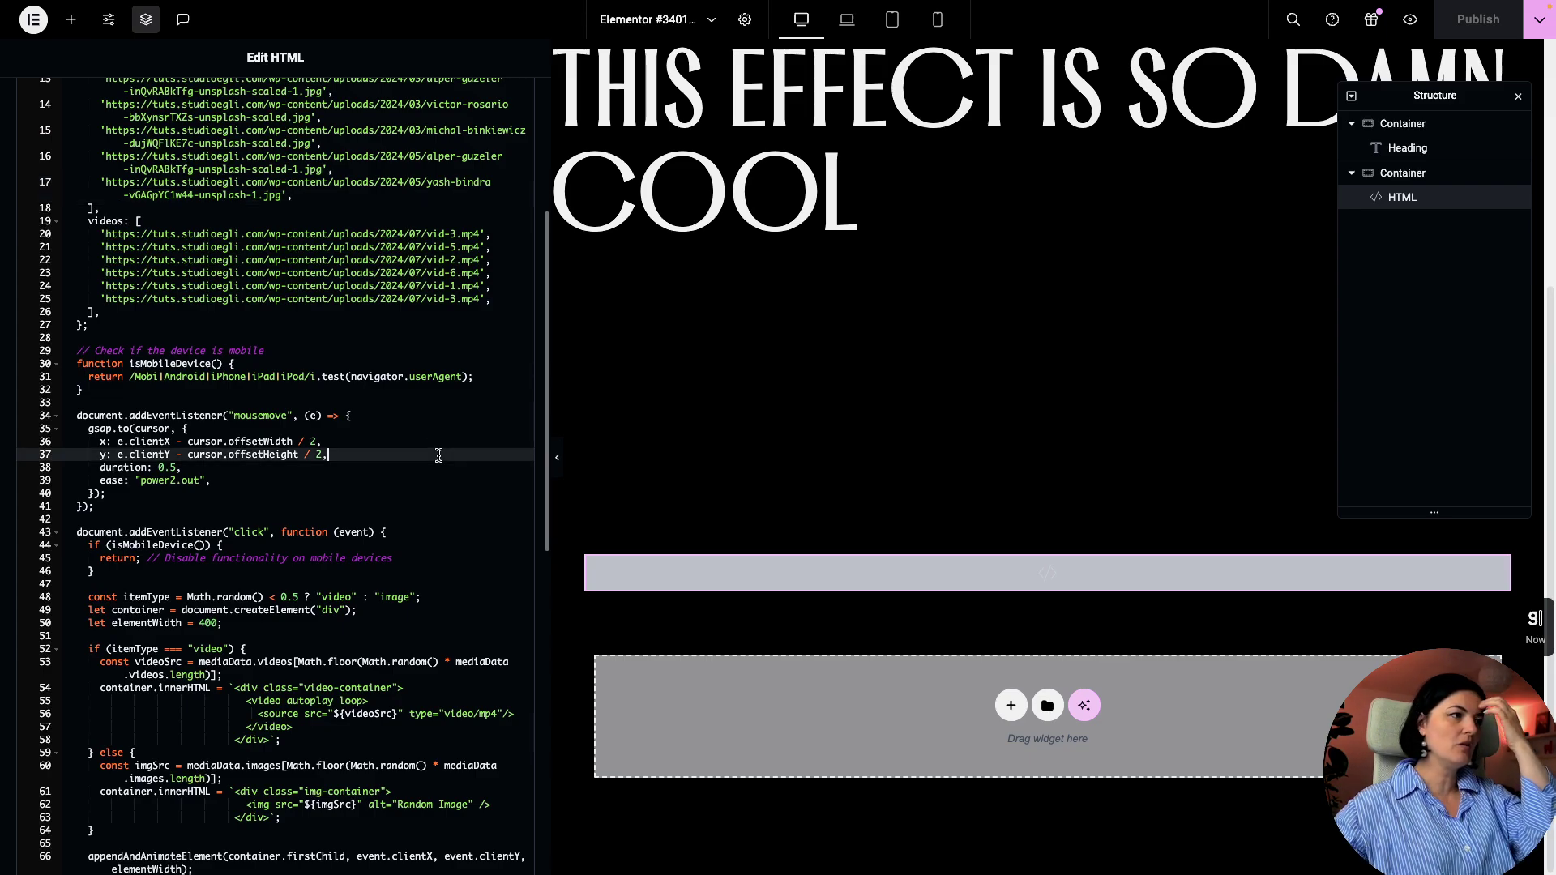
pyautogui.scroll(5, 439, 456)
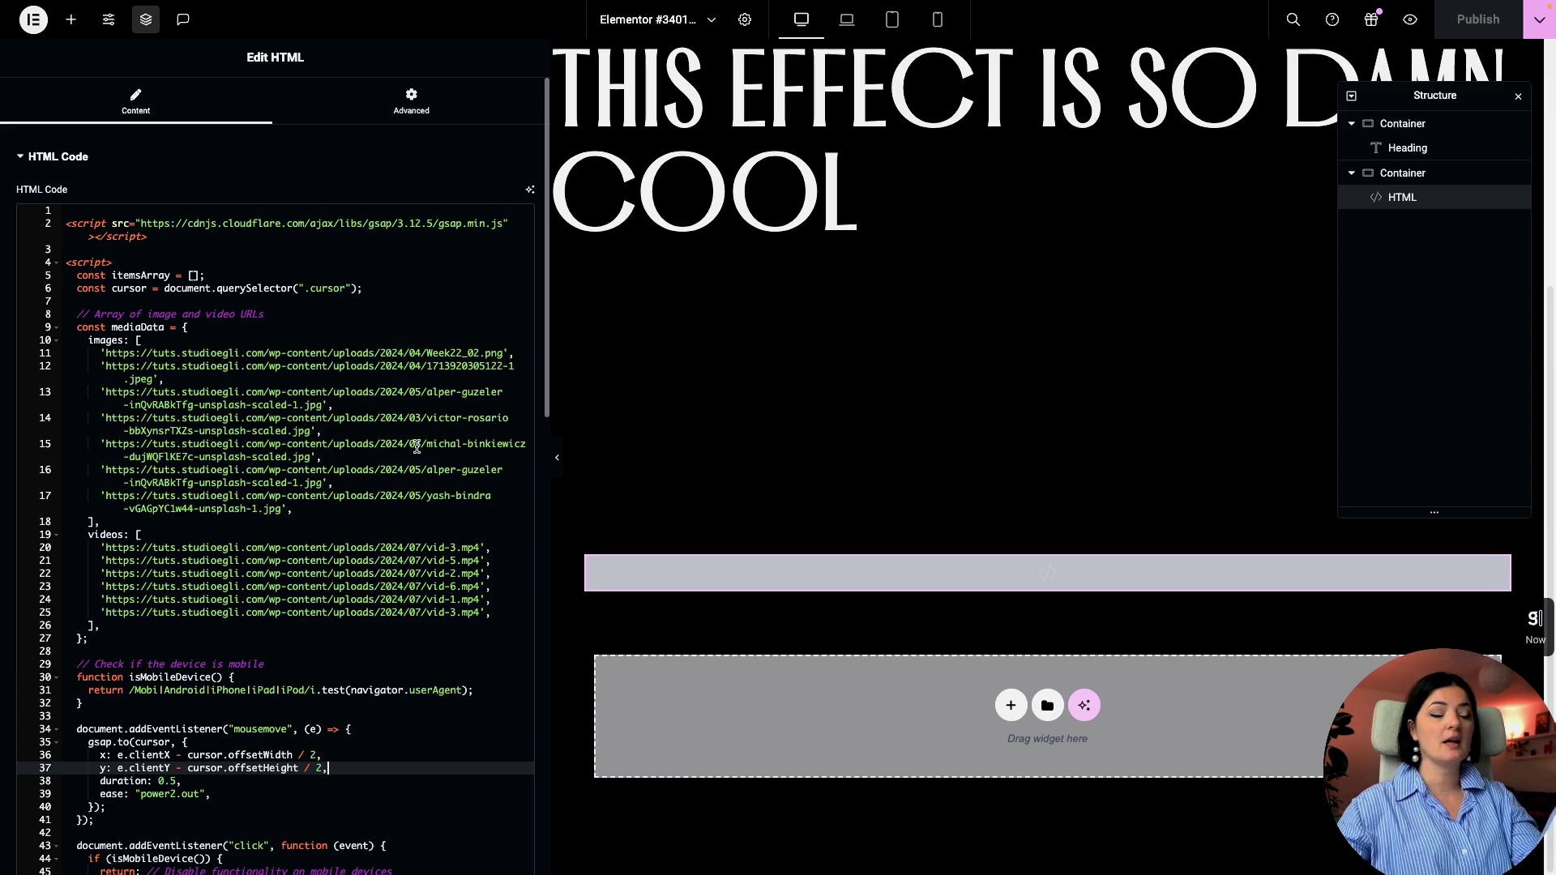
pyautogui.scroll(-3, 372, 526)
pyautogui.scroll(2, 372, 526)
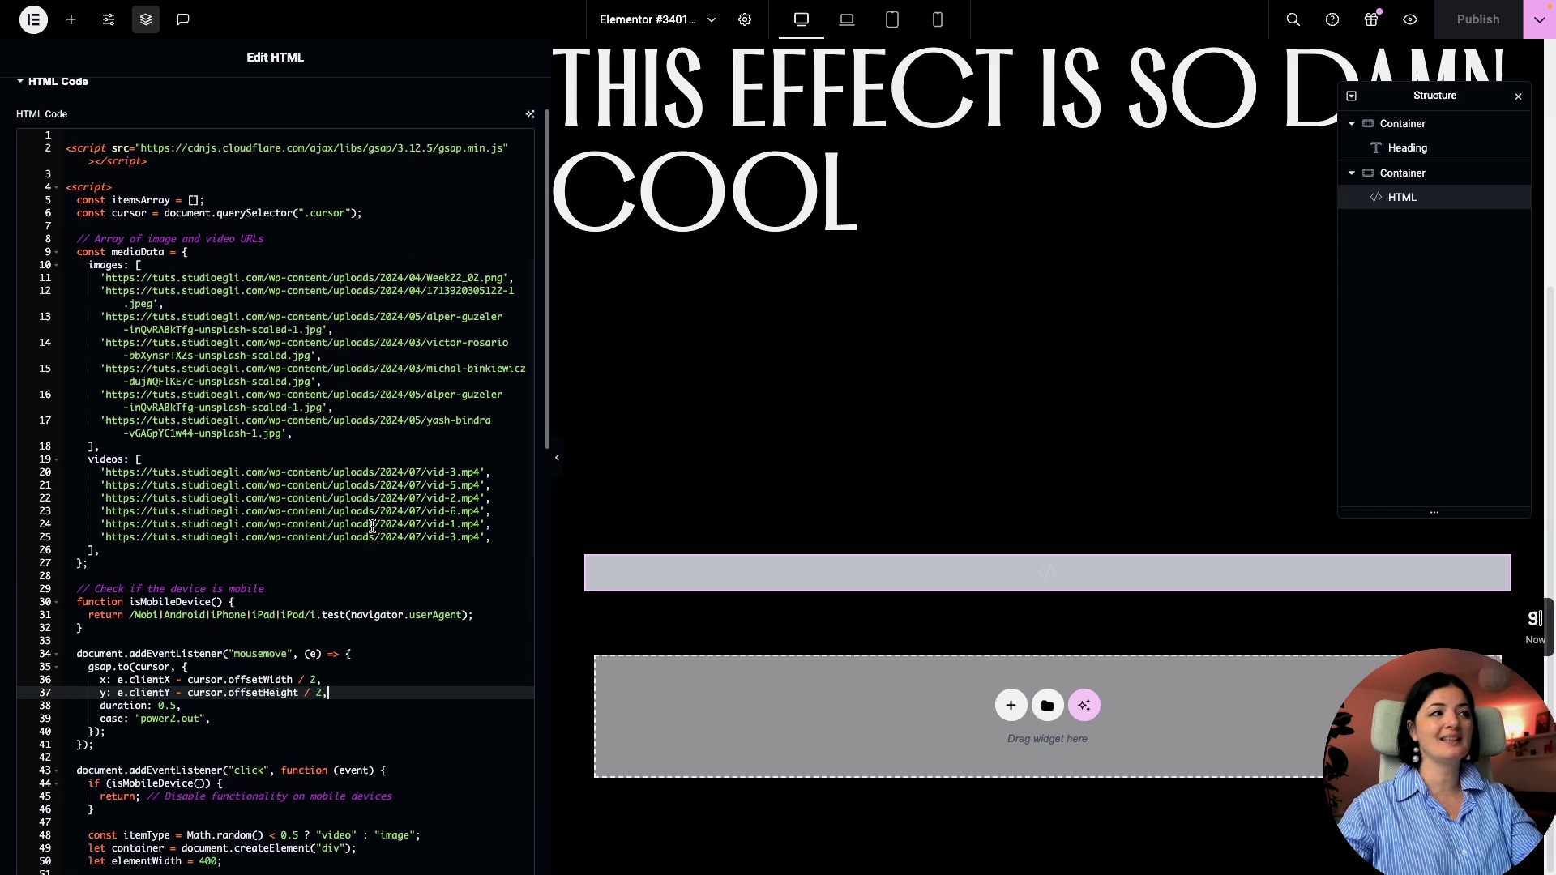
pyautogui.scroll(-1, 375, 546)
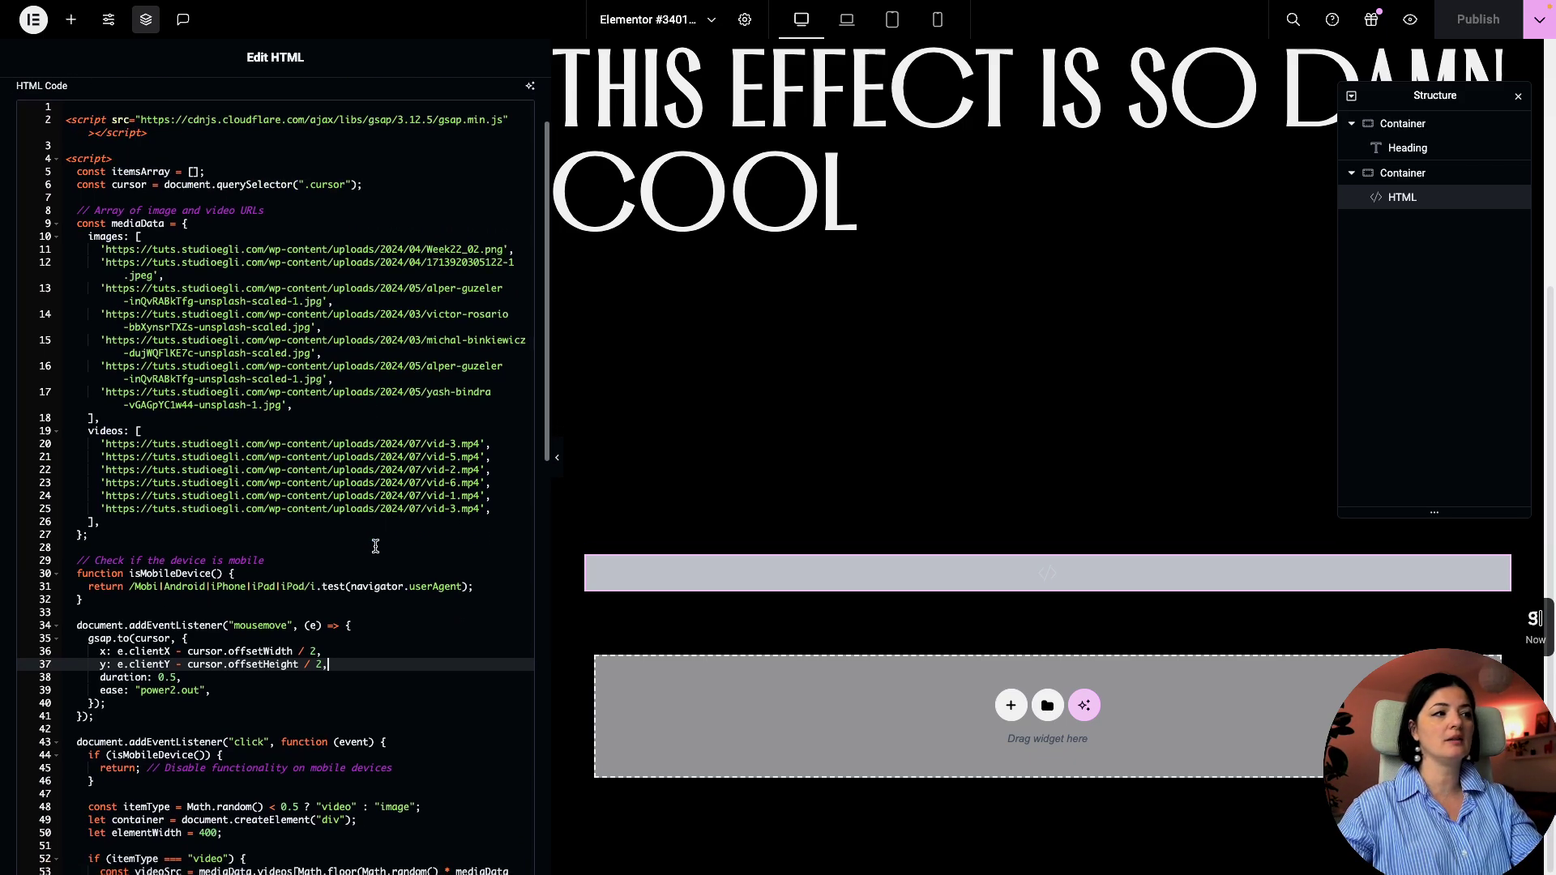
pyautogui.scroll(-1, 375, 545)
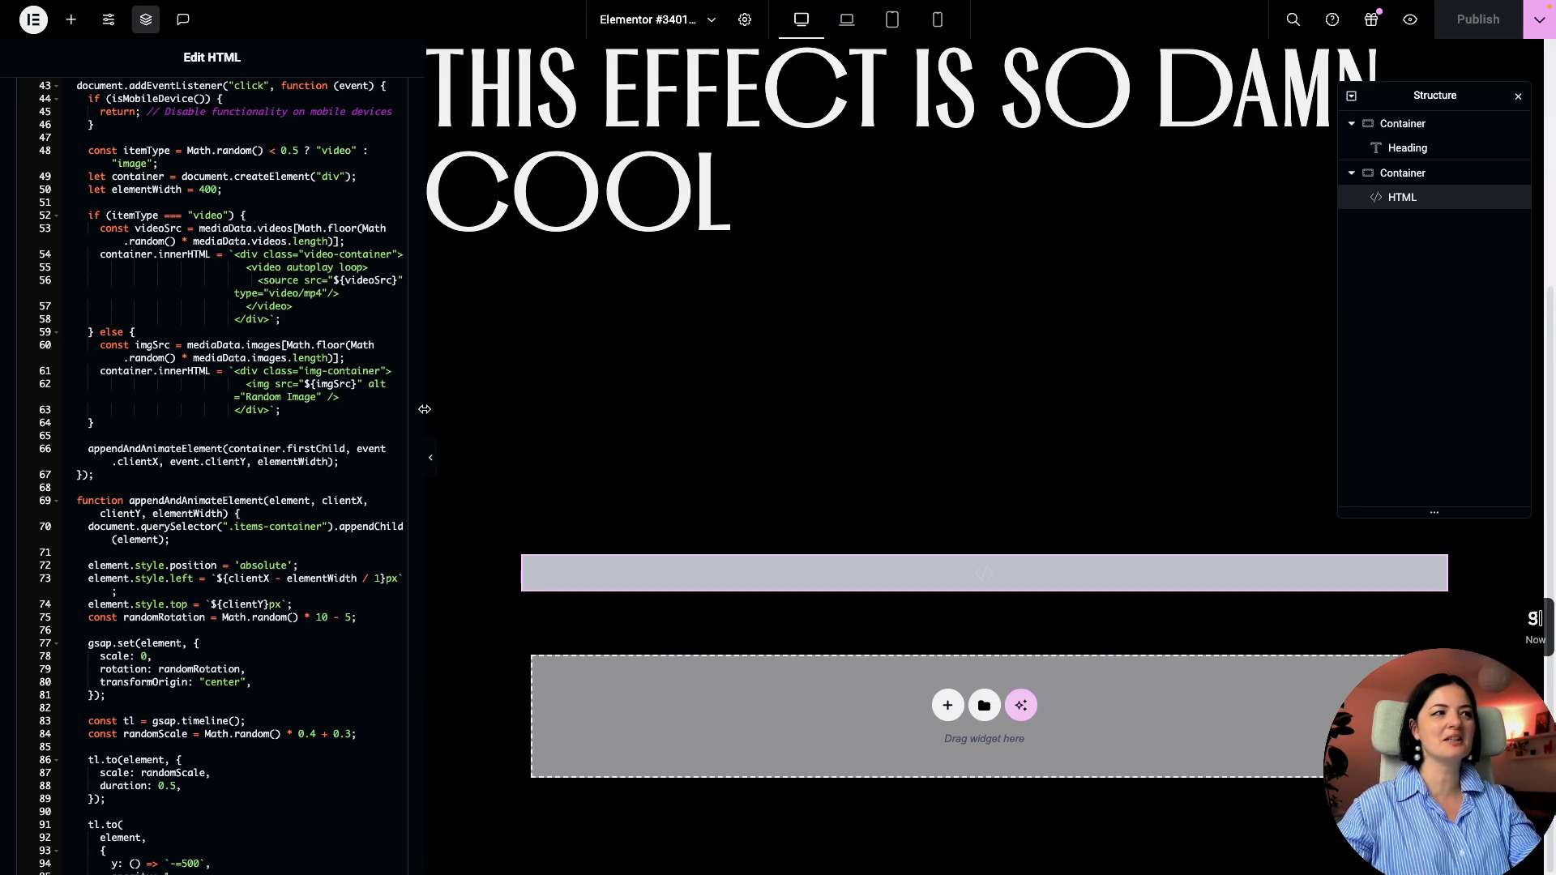
pyautogui.moveTo(426, 437); pyautogui.dragTo(679, 406)
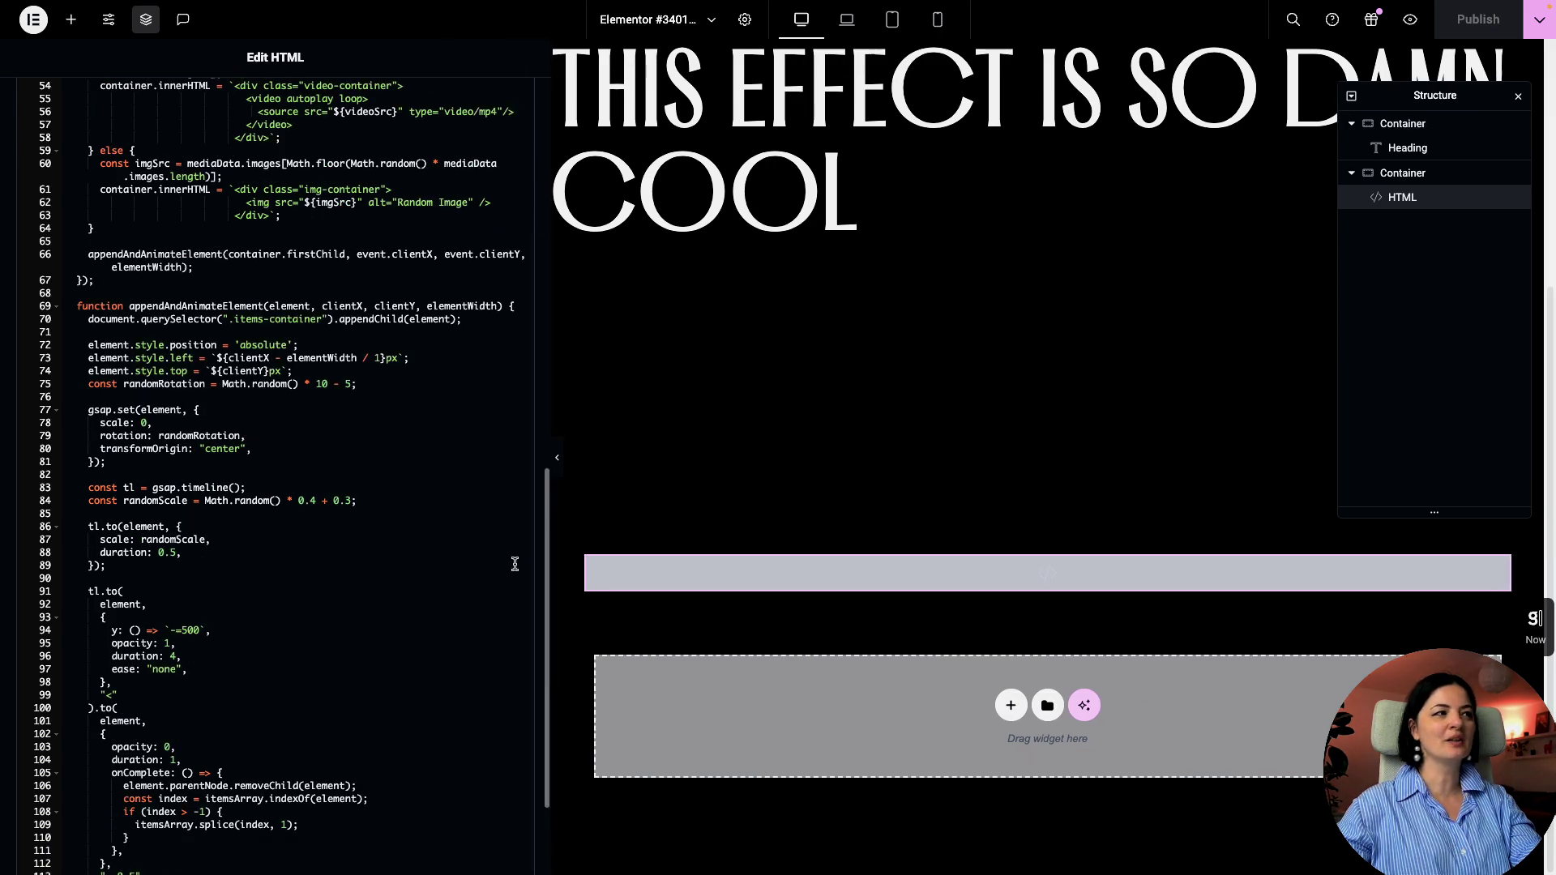
pyautogui.scroll(-3, 223, 658)
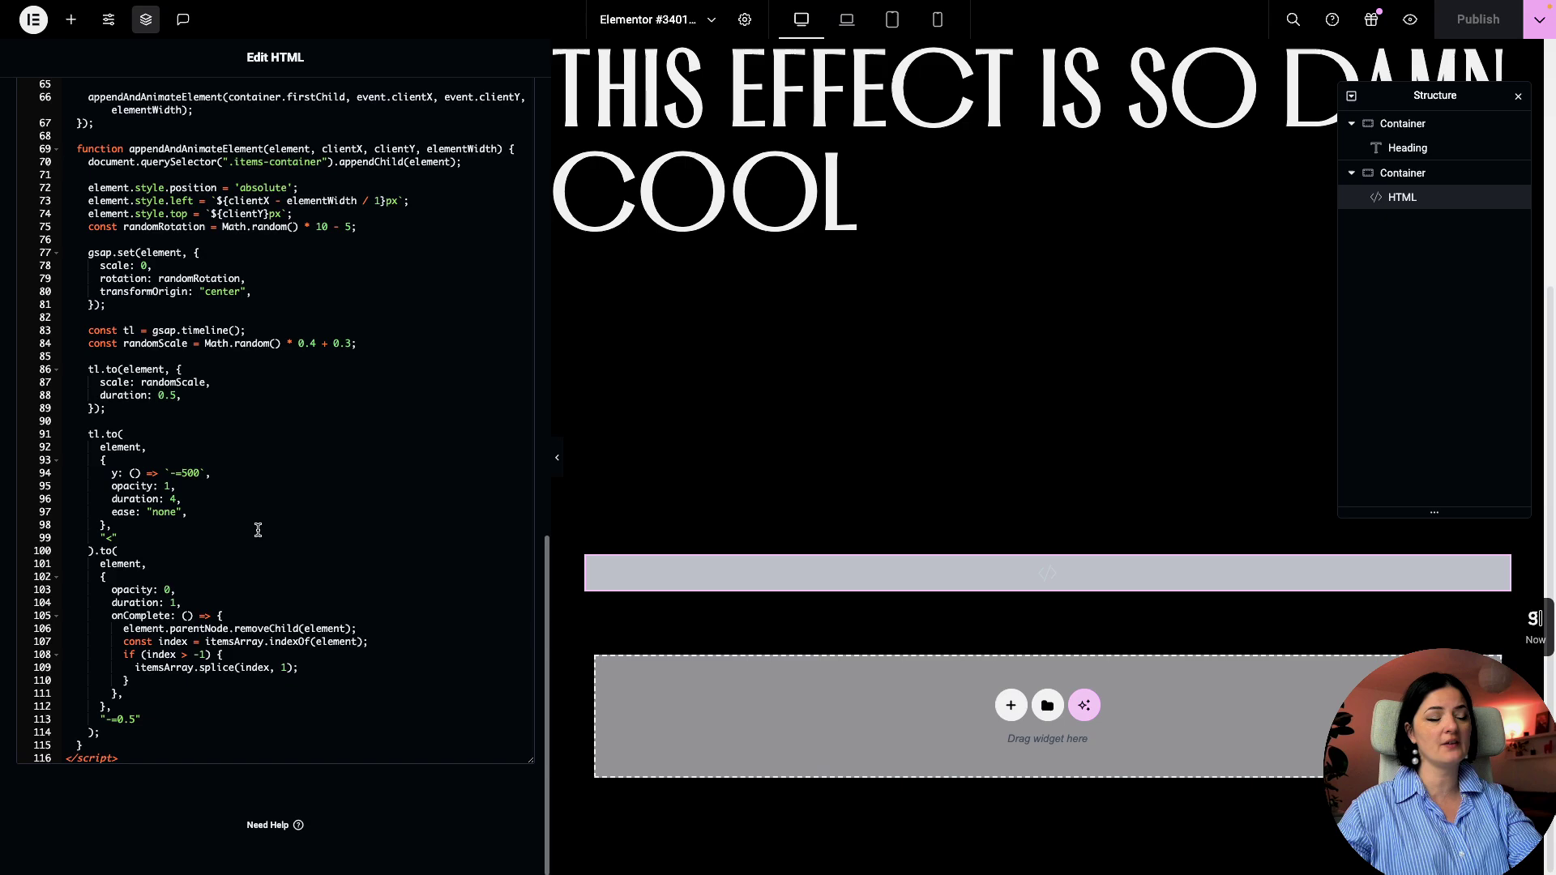
pyautogui.scroll(5, 286, 535)
pyautogui.scroll(-5, 374, 507)
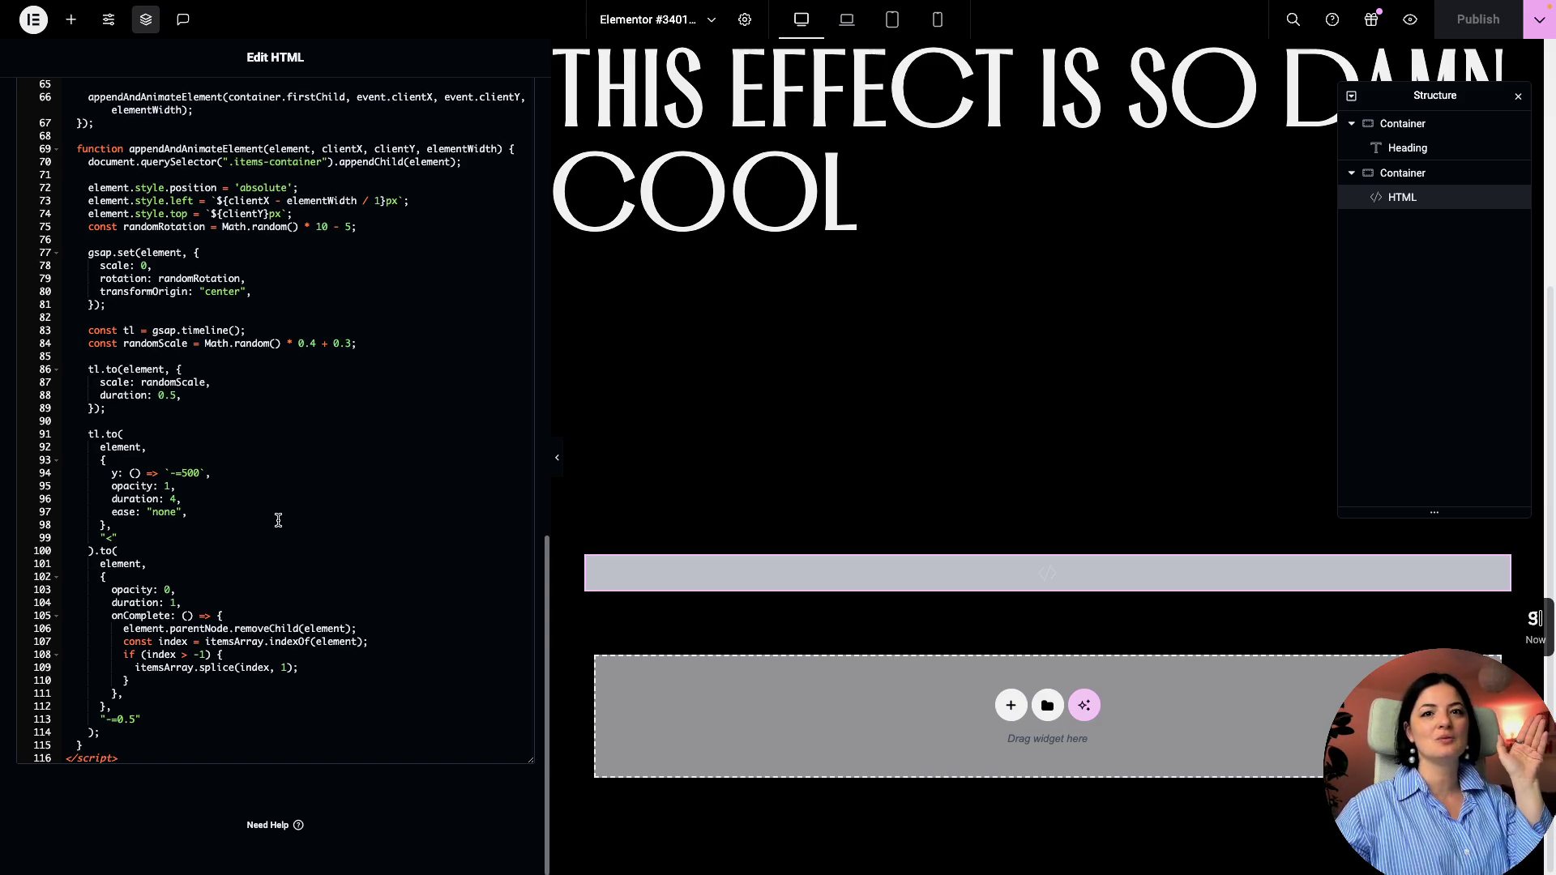
# Insert a single-column vertical Flexbox container between the heading container and the HTML container
pyautogui.click(1014, 551)
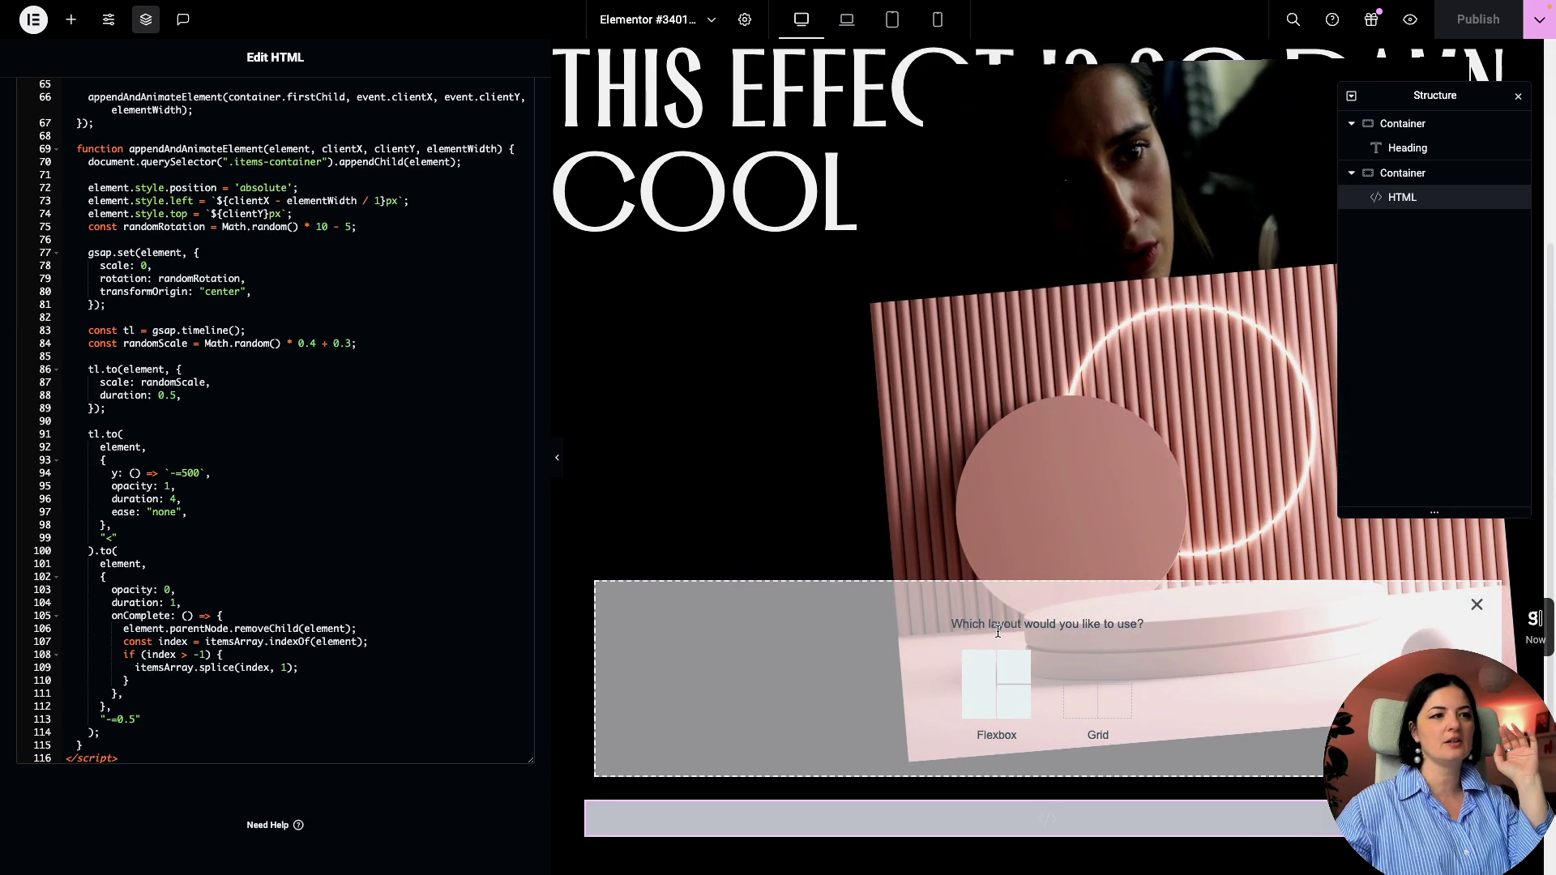
pyautogui.click(980, 685)
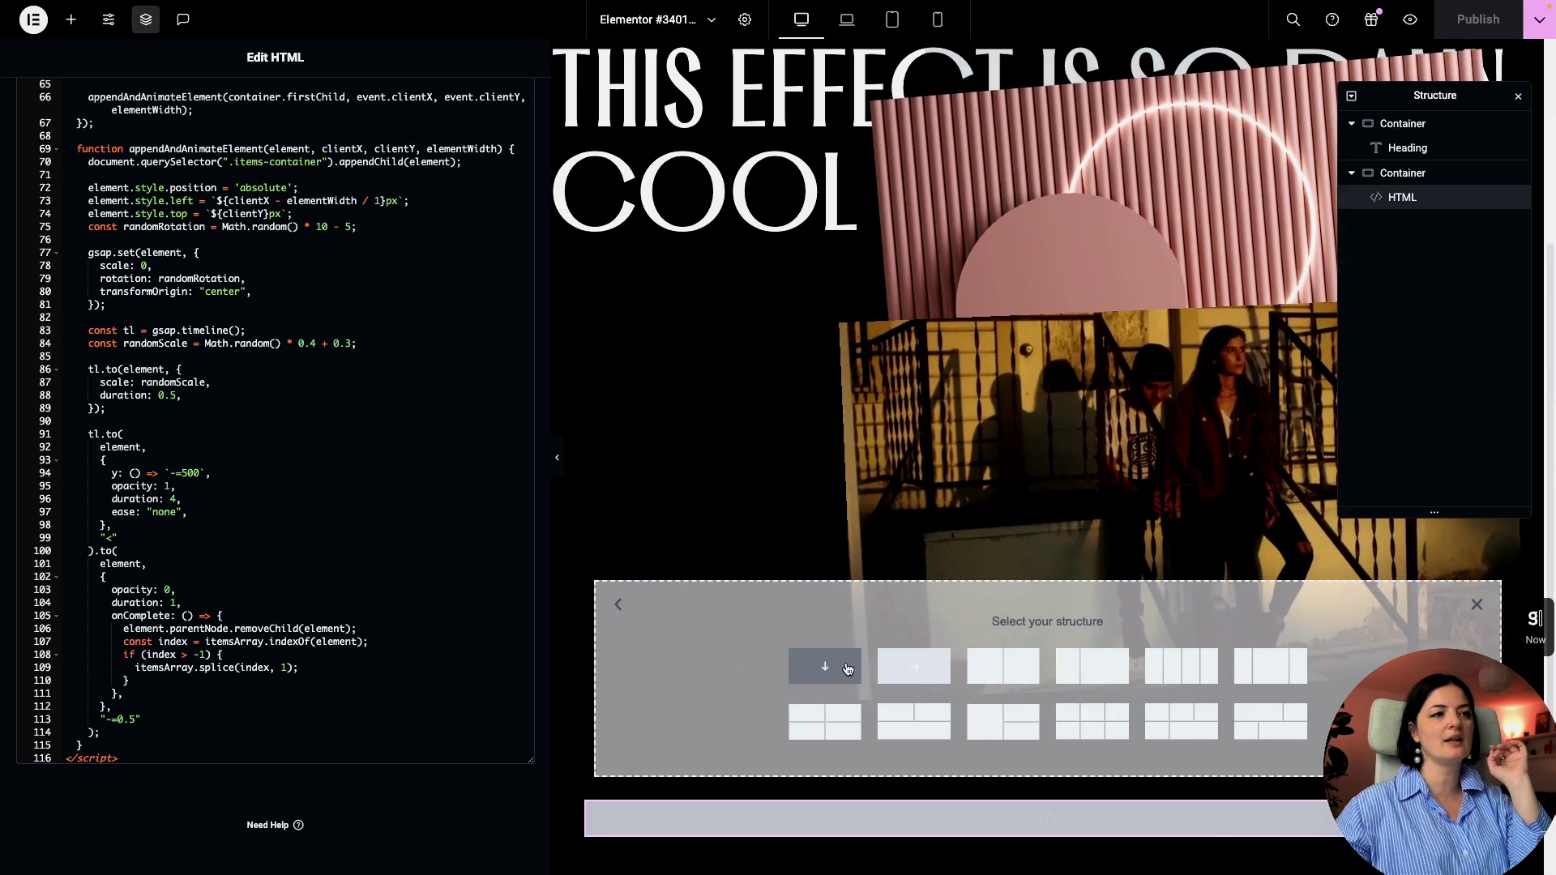
pyautogui.click(828, 666)
# Set the new container's content width to Full Width and its minimum height to 100 vh
pyautogui.click(365, 250)
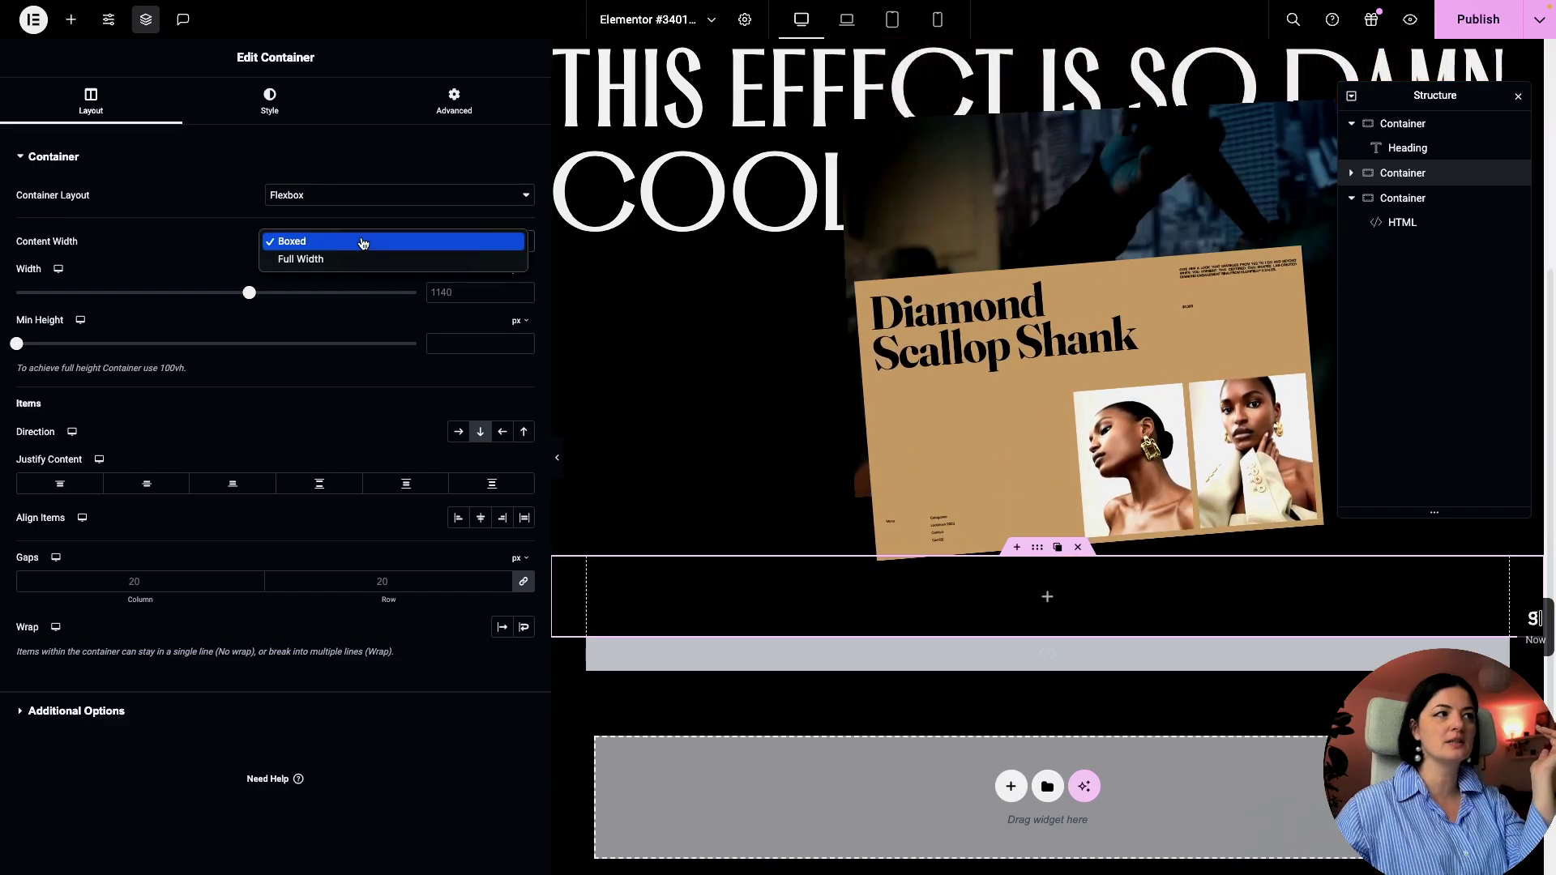
pyautogui.click(364, 258)
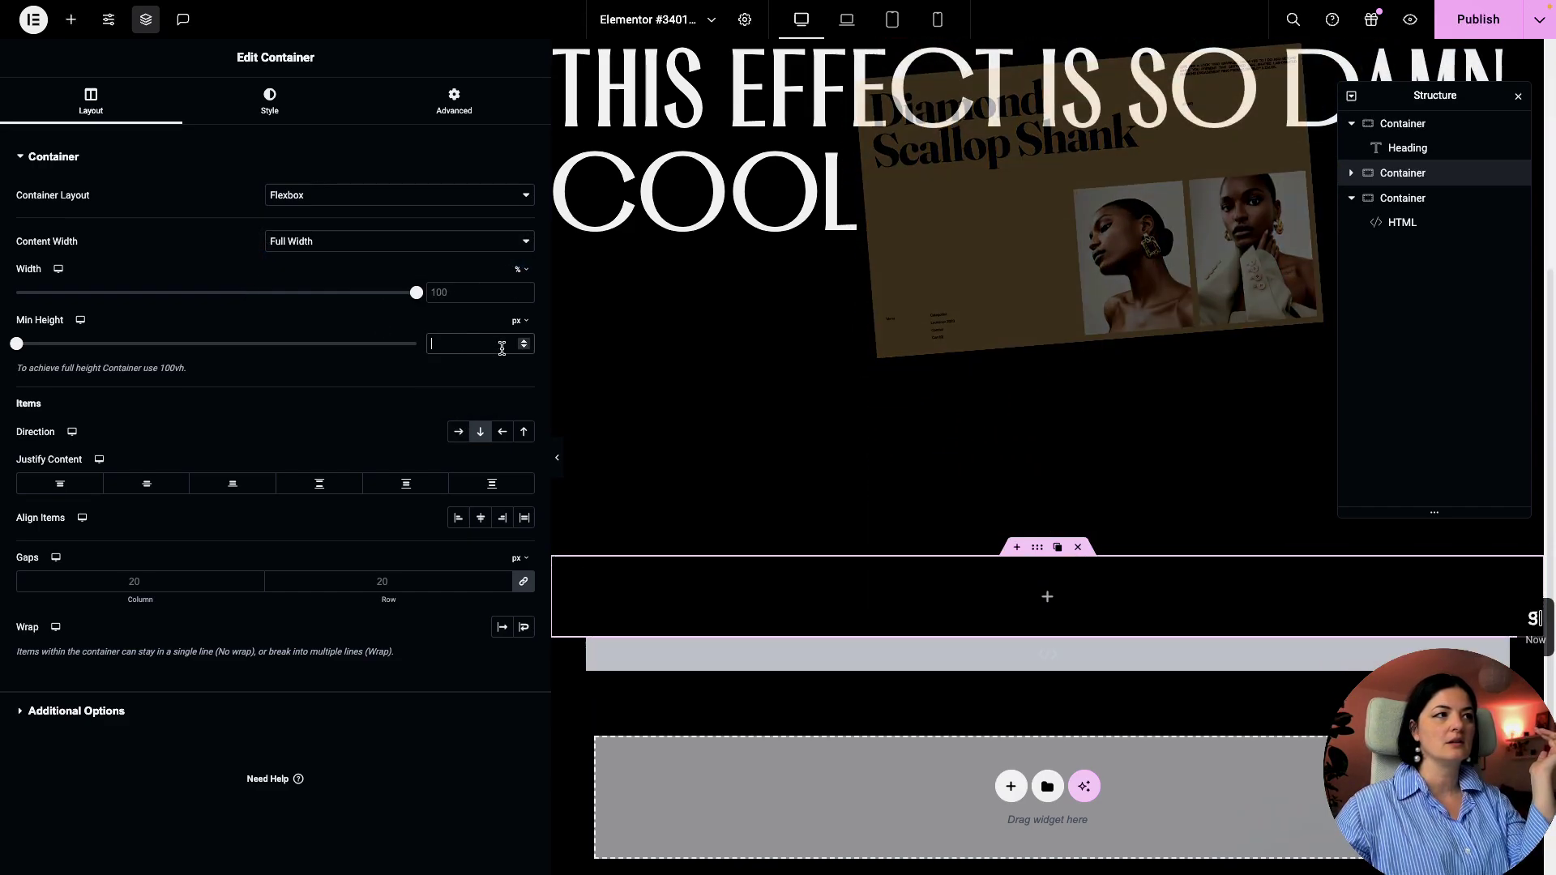
pyautogui.moveTo(517, 355)
pyautogui.click(517, 393)
pyautogui.click(482, 347)
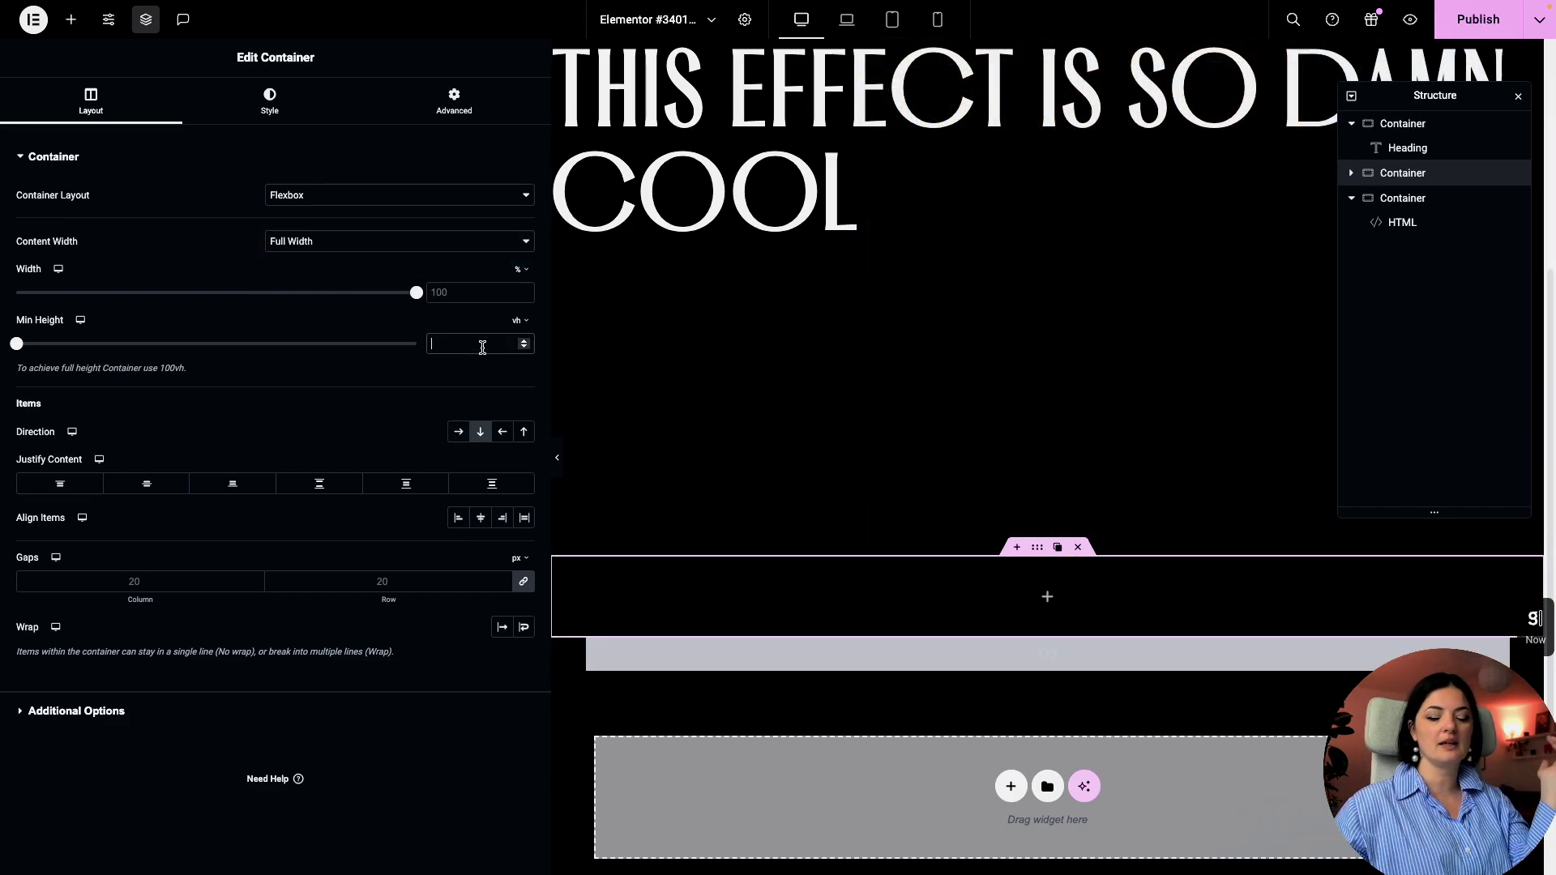
pyautogui.write('100')
# Give the new container a classic background in the global color gray nice
pyautogui.click(272, 101)
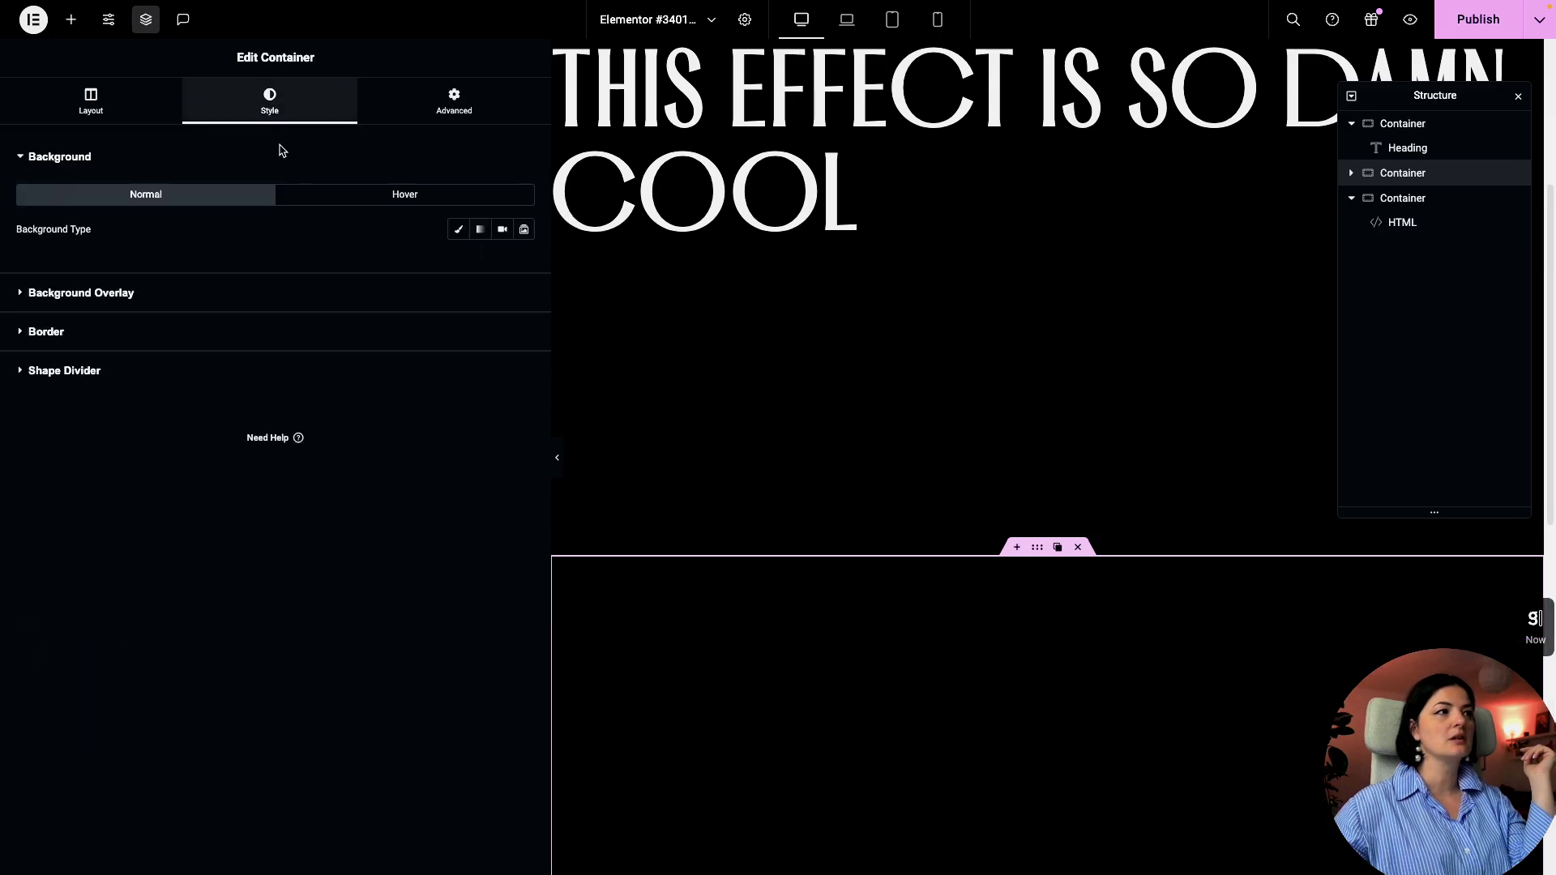
pyautogui.click(458, 230)
pyautogui.click(502, 263)
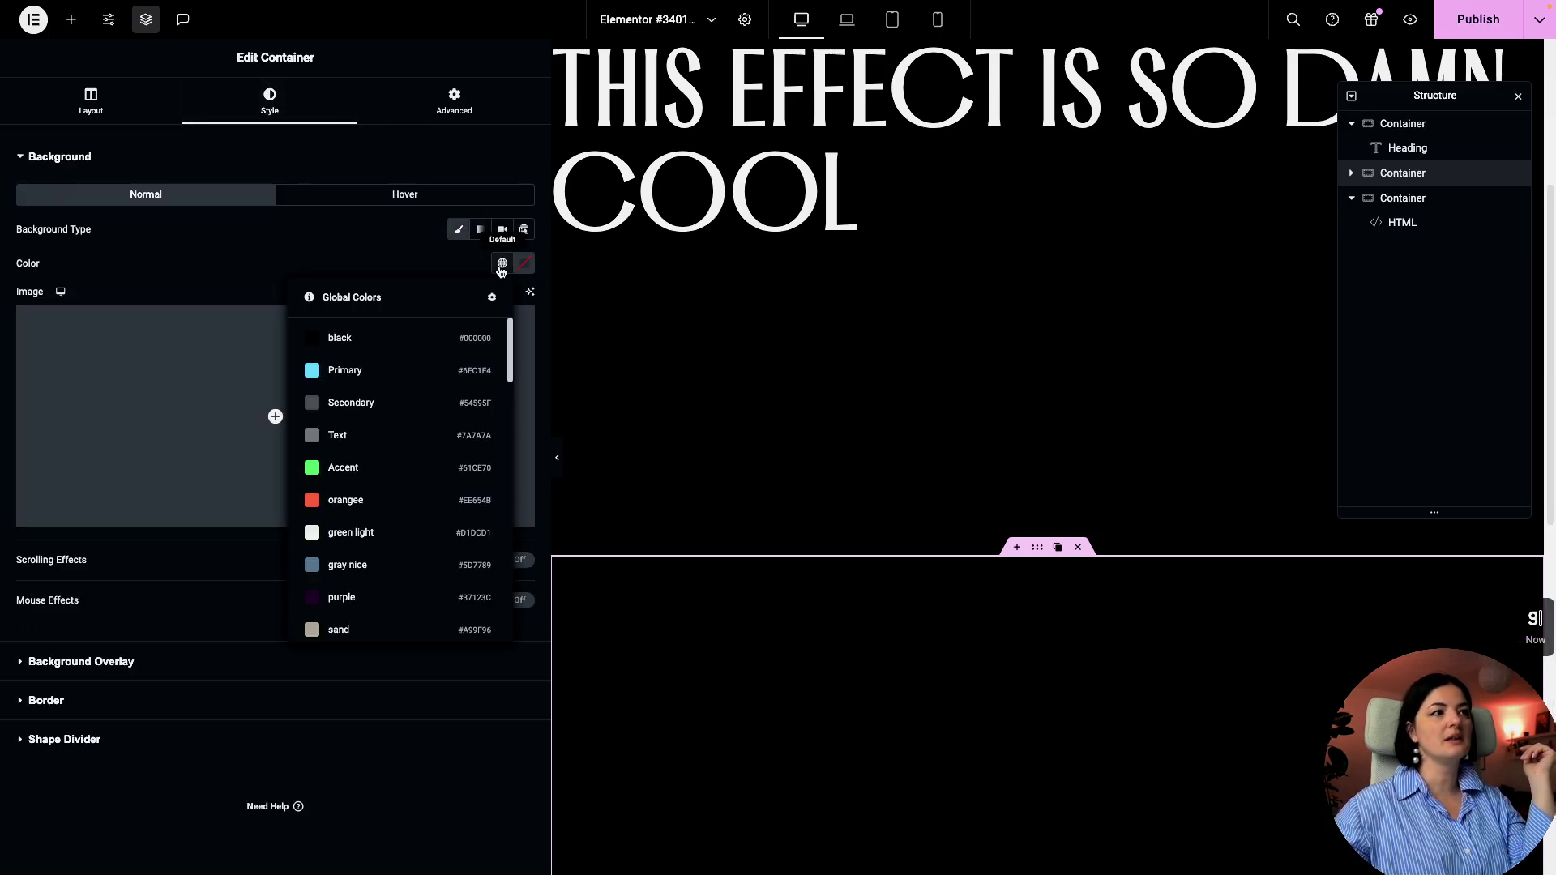
pyautogui.scroll(-2, 405, 454)
pyautogui.click(392, 521)
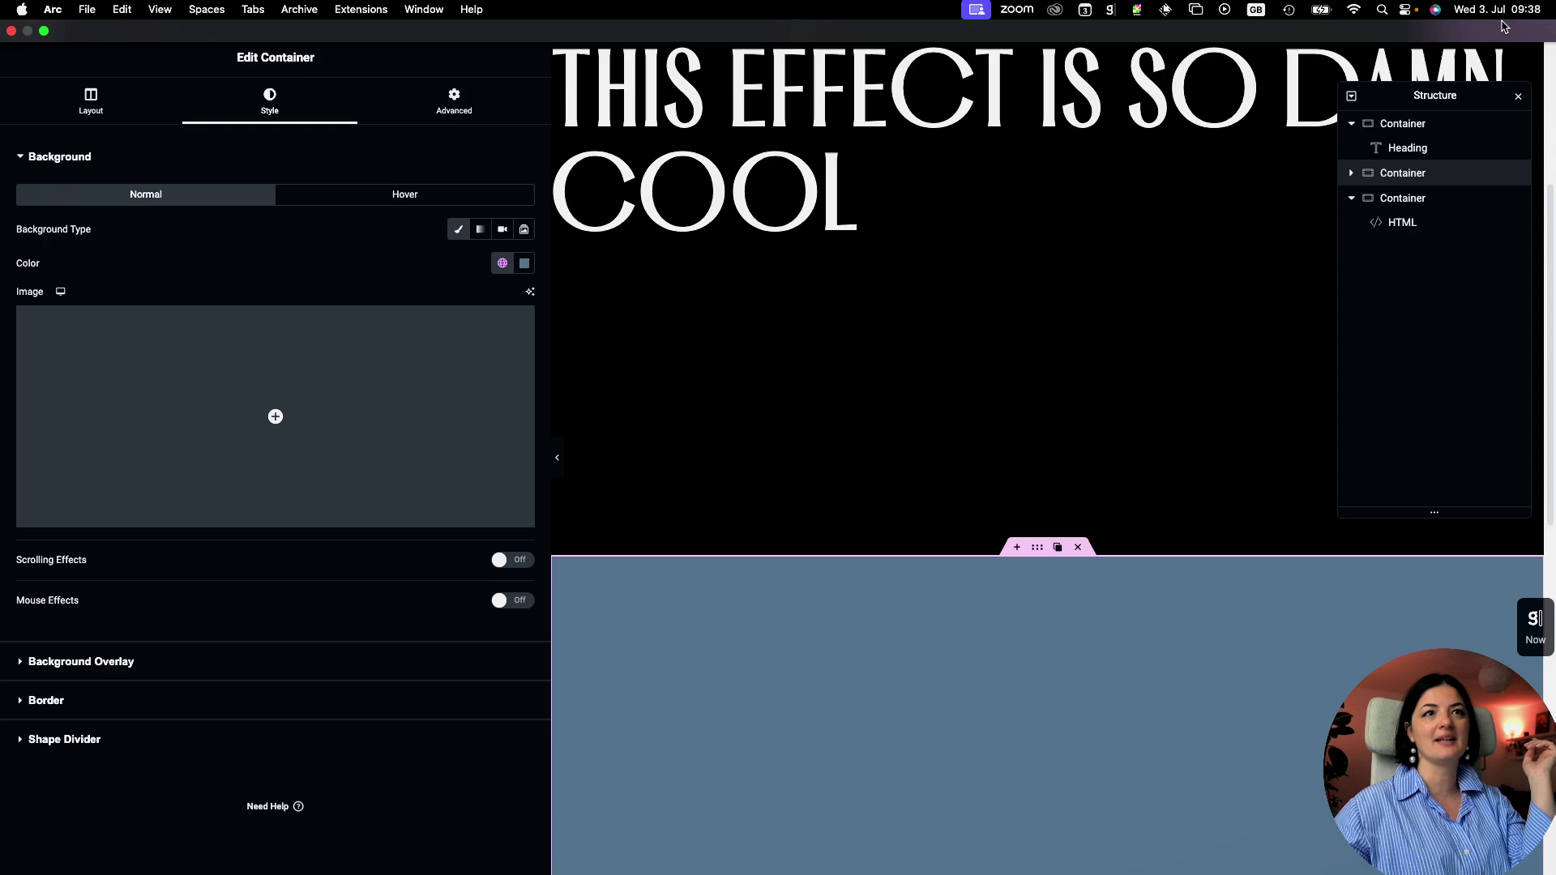
# Publish the page and open its preview to check the layout with the added section
pyautogui.click(1478, 19)
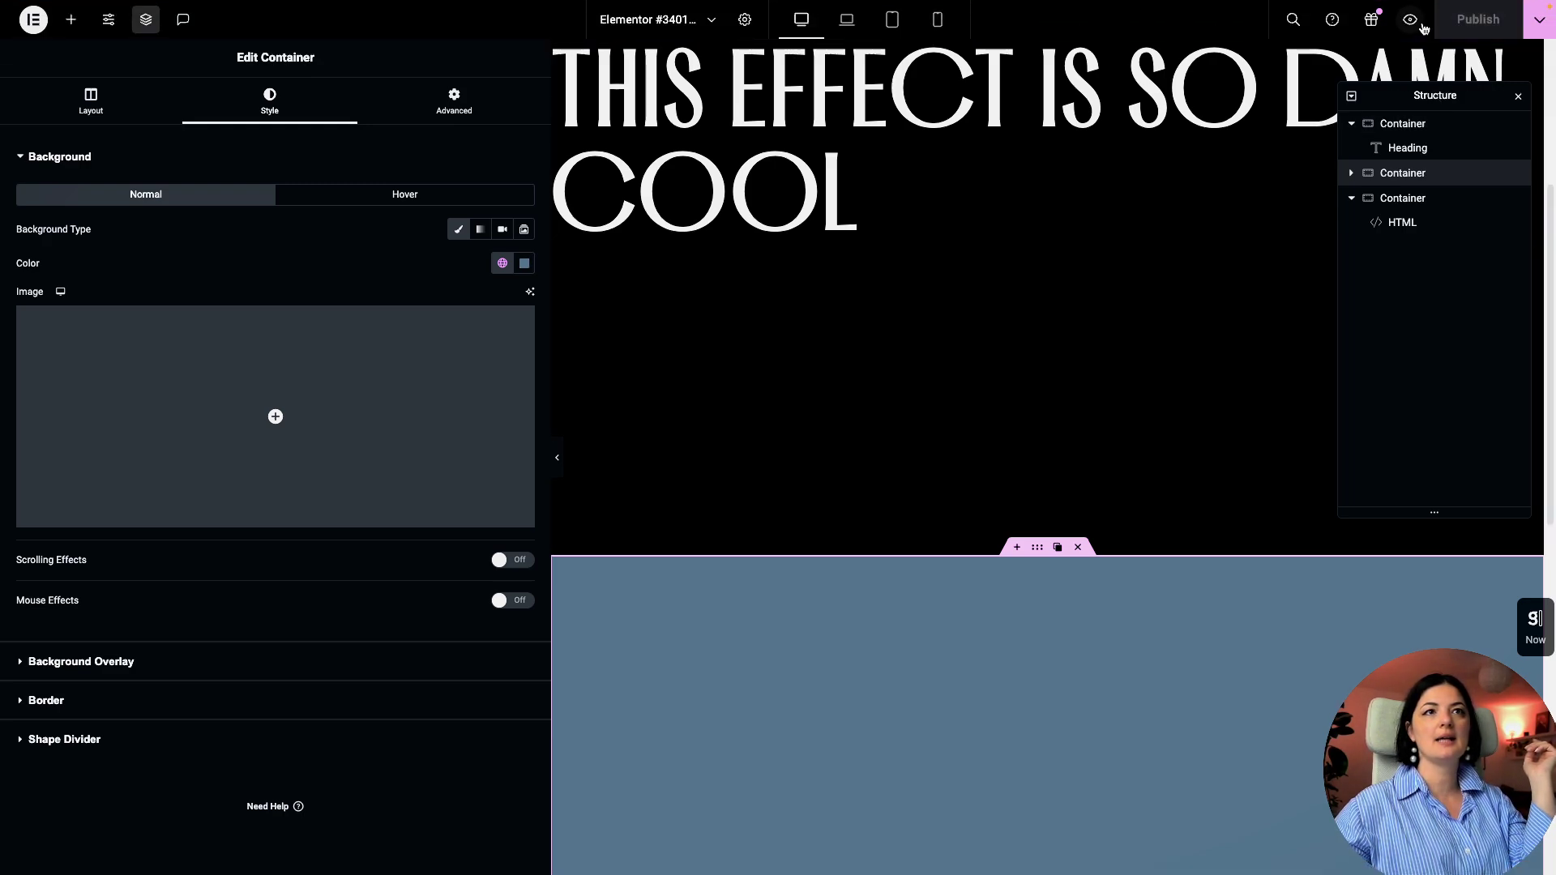
pyautogui.click(1411, 20)
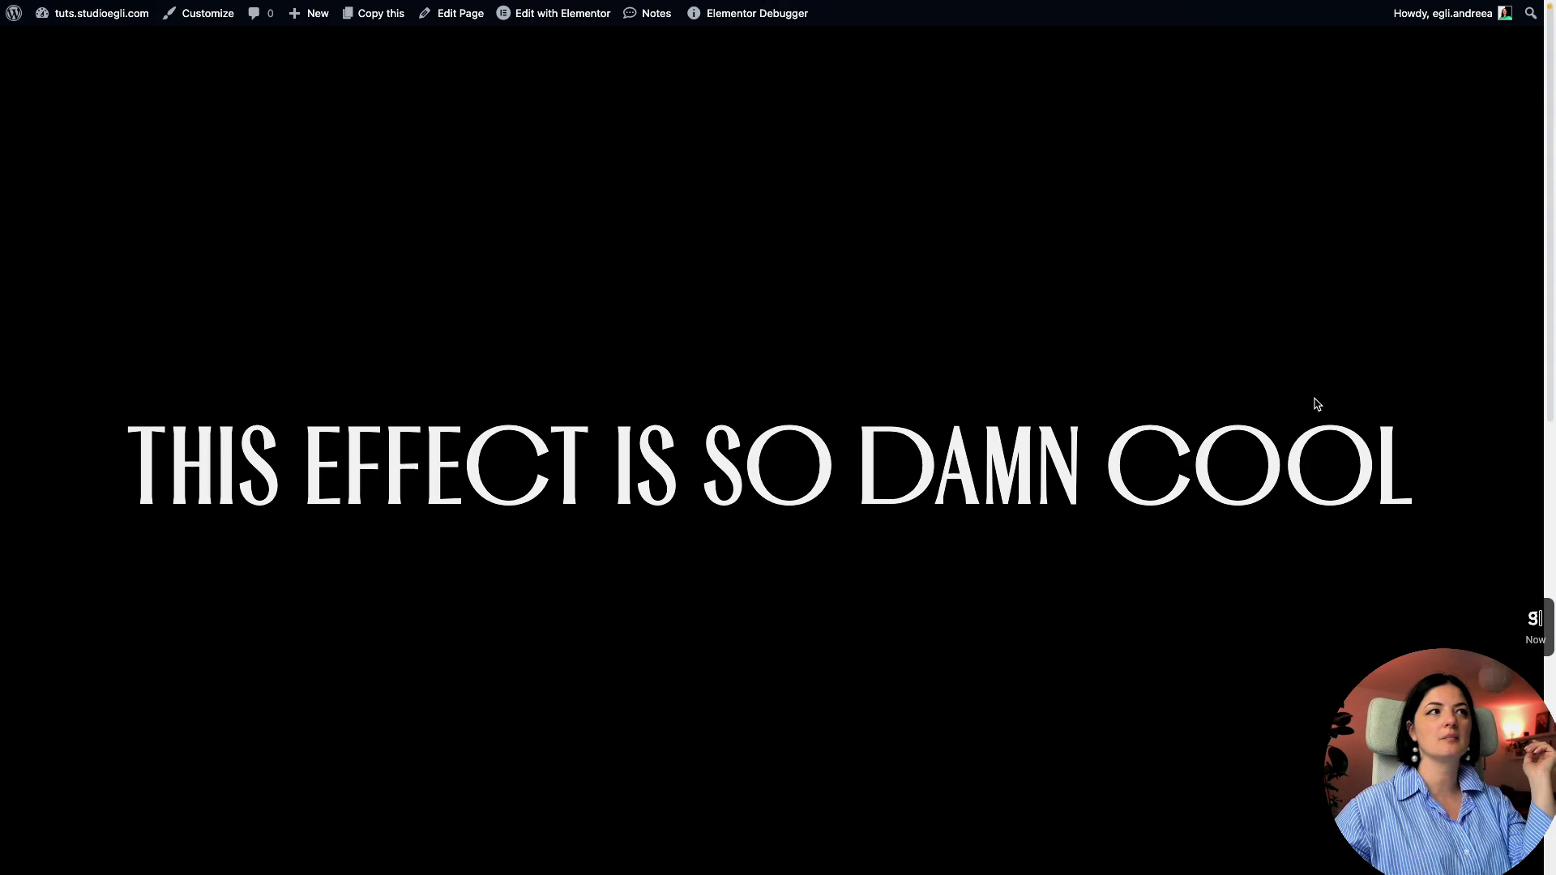
pyautogui.scroll(-3, 1317, 404)
pyautogui.scroll(3, 1123, 424)
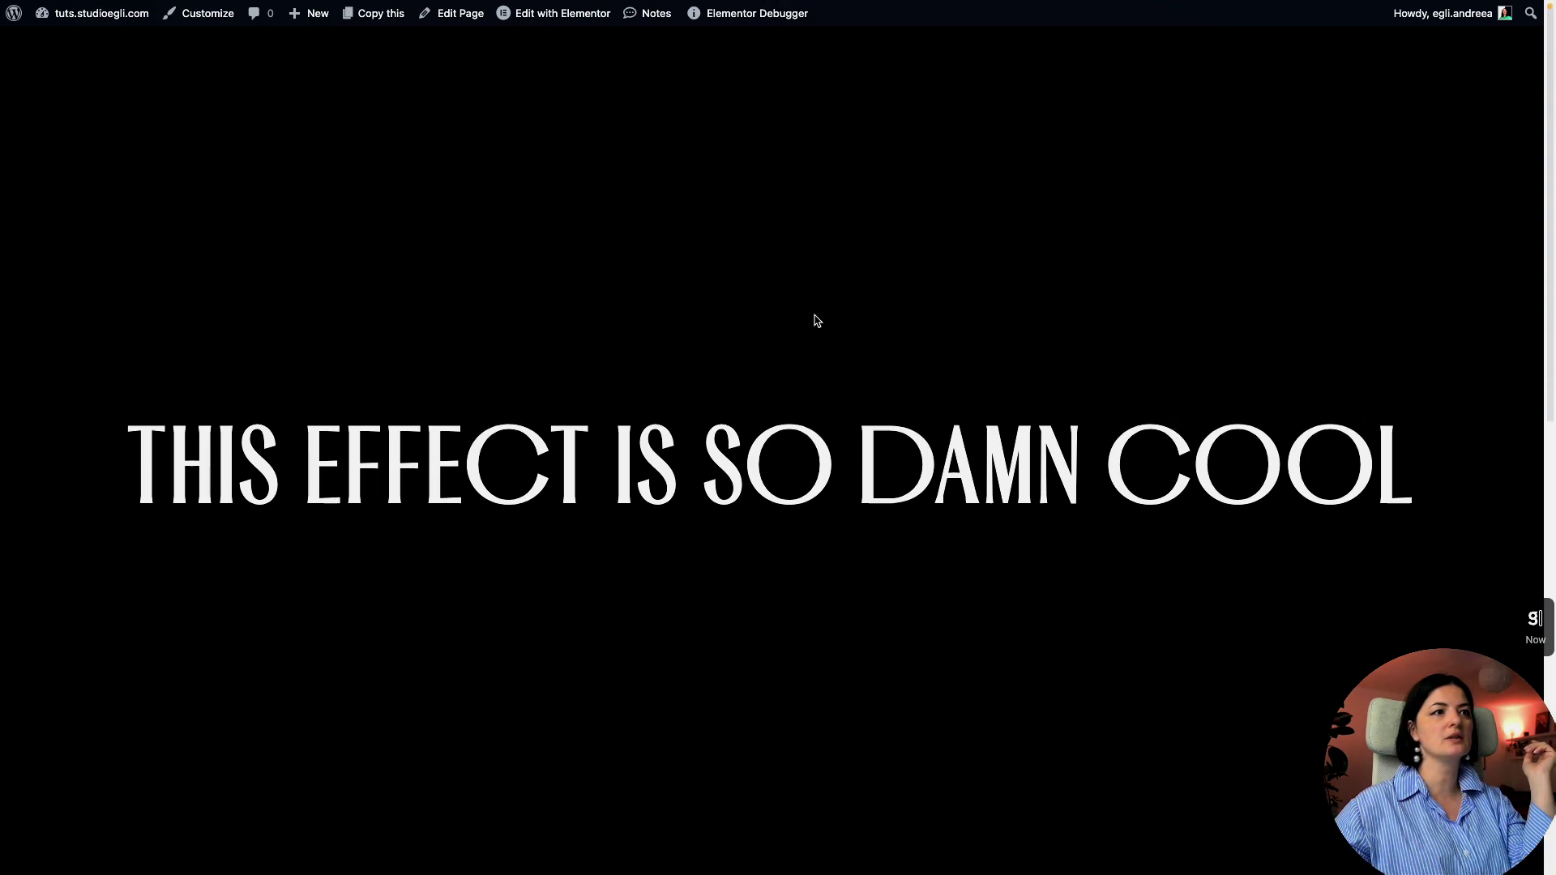
# Test the random image and video effect in the page preview and check how it behaves down to the added section
pyautogui.scroll(-5, 629, 587)
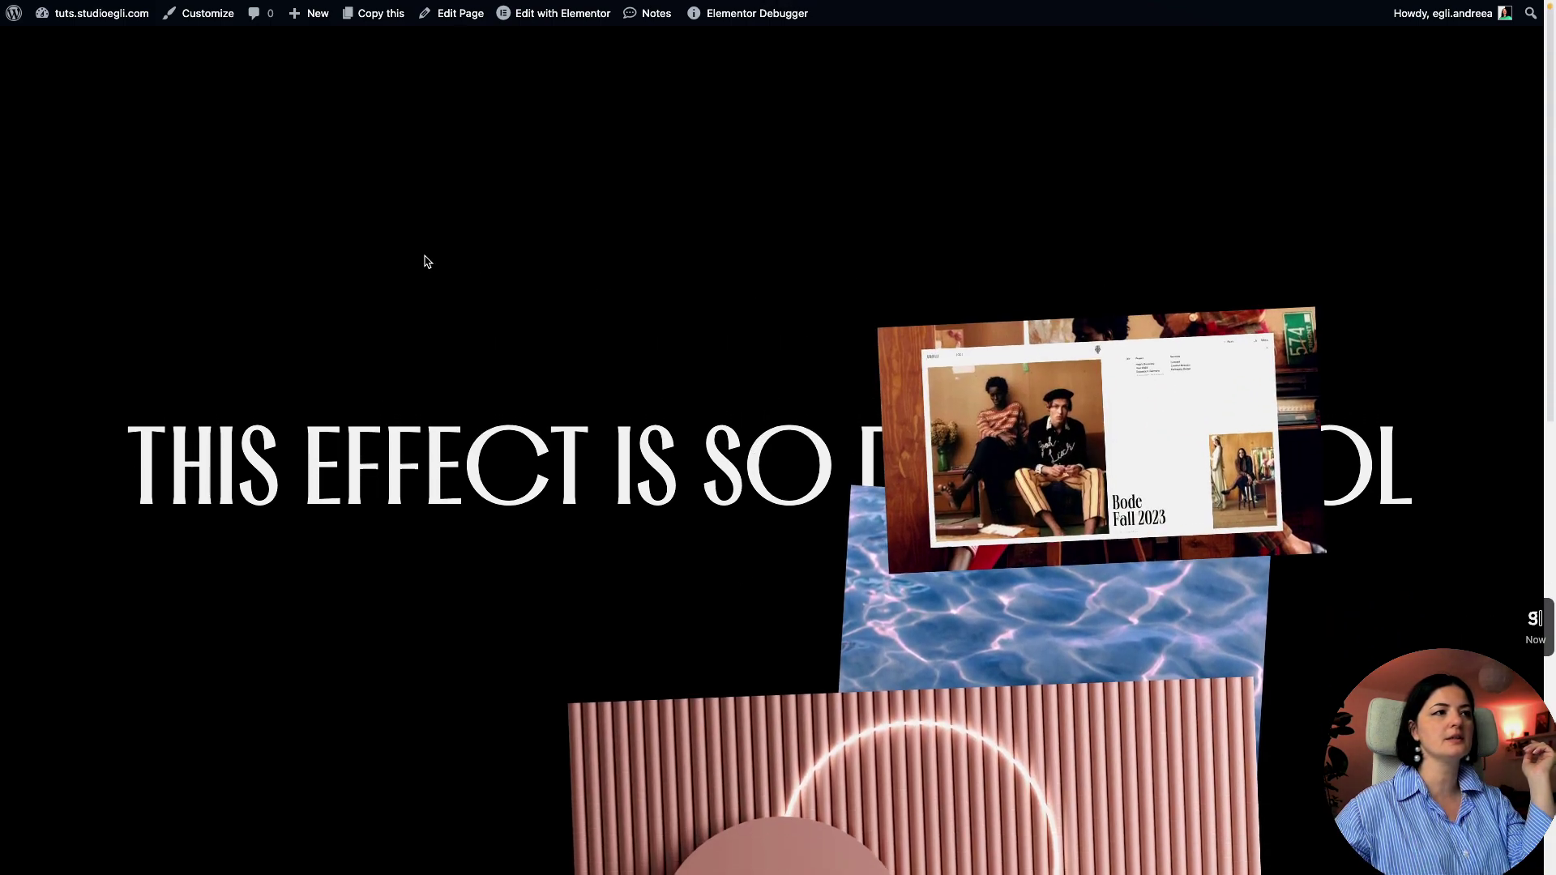
pyautogui.scroll(-6, 427, 261)
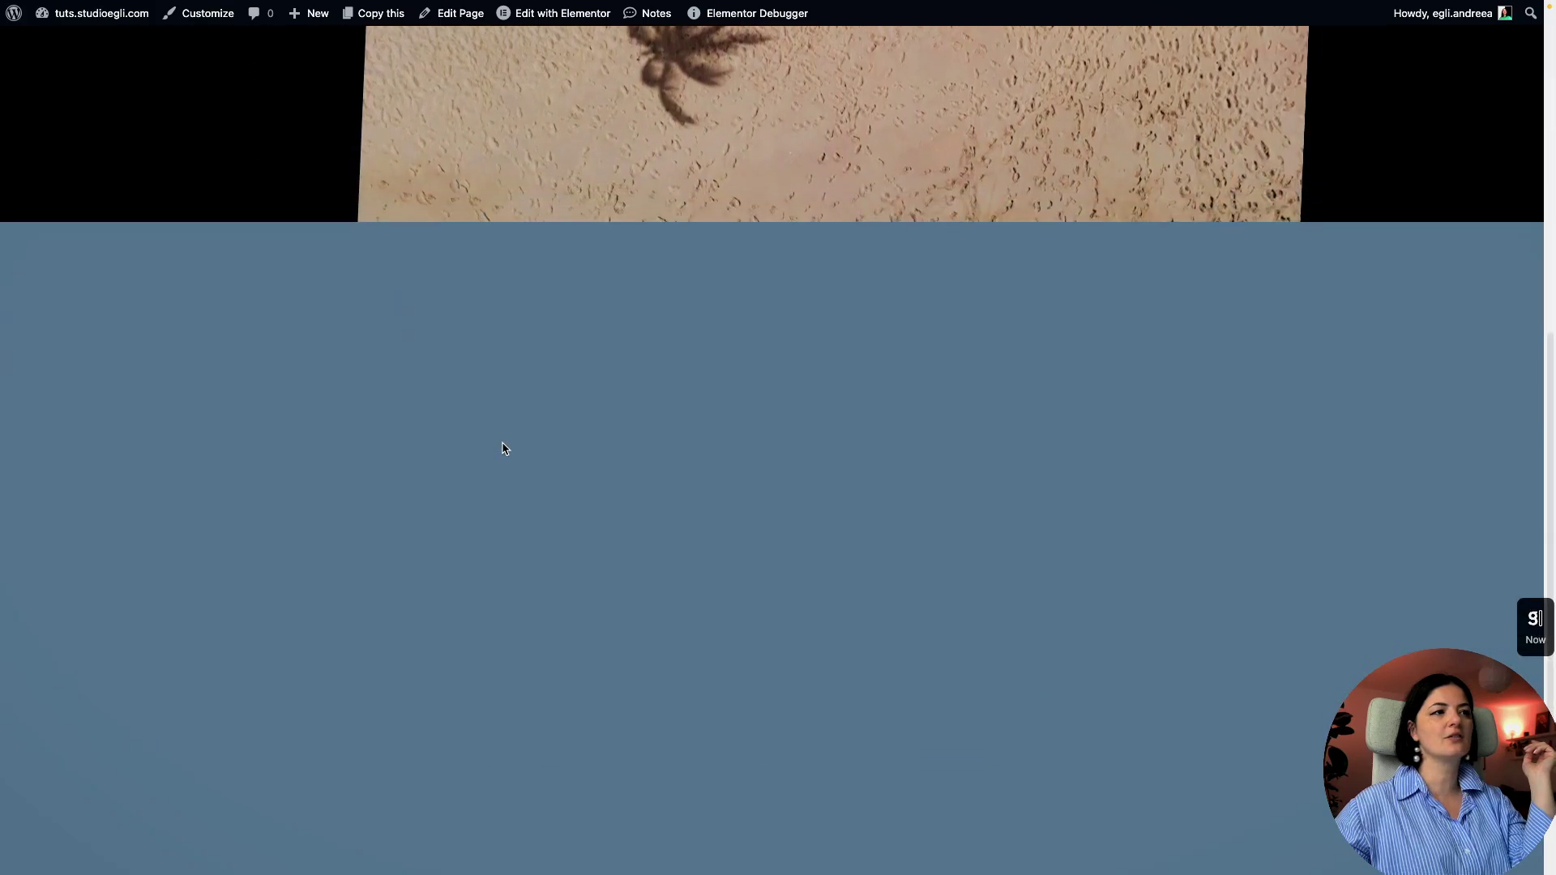
pyautogui.scroll(-3, 527, 442)
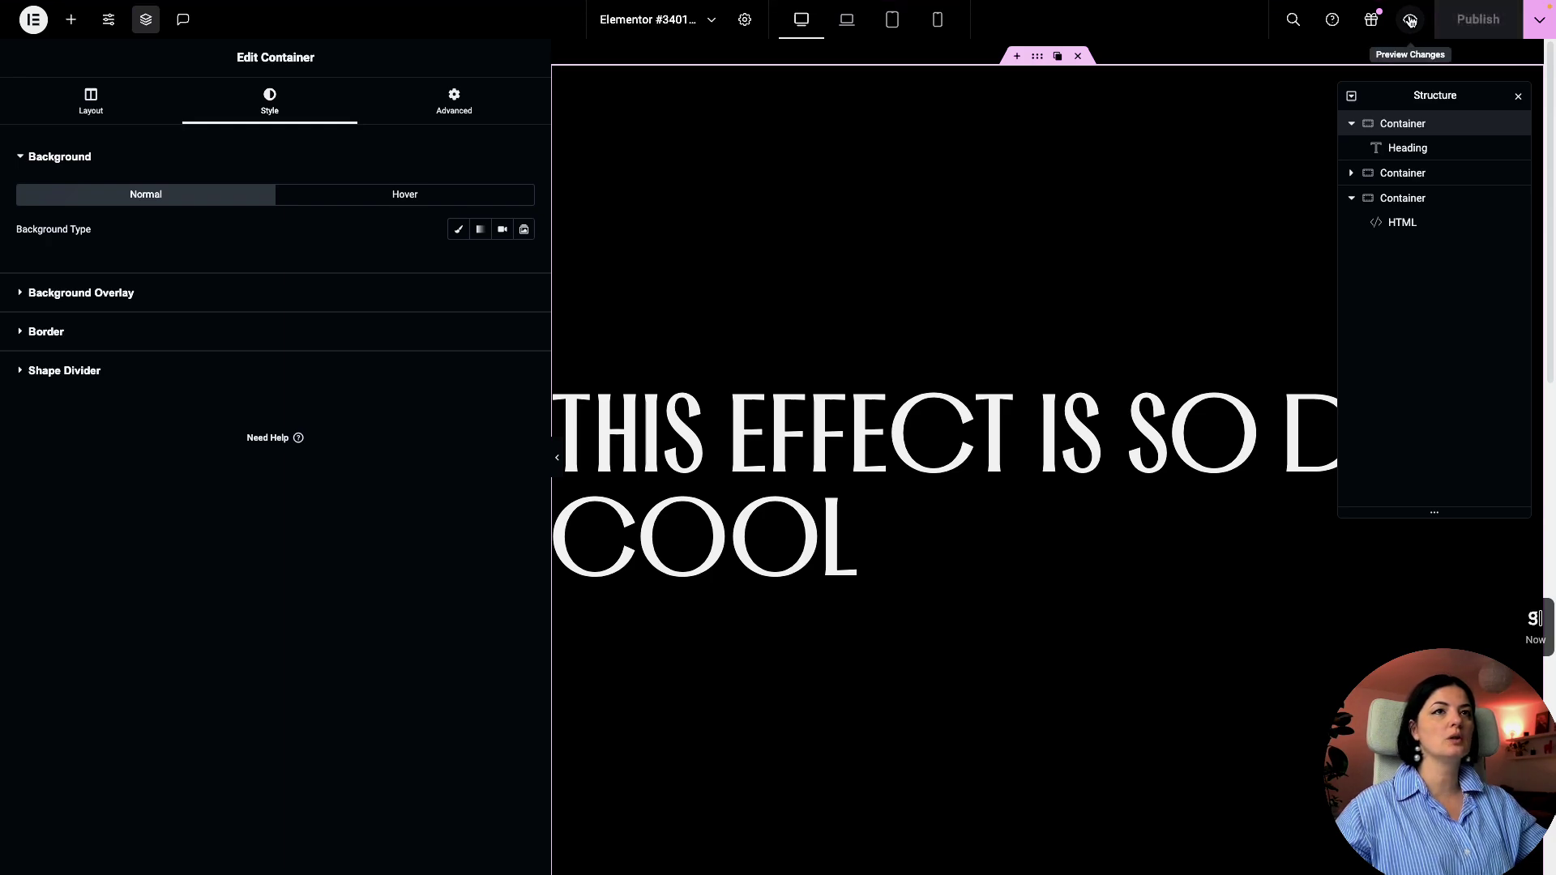
pyautogui.click(1411, 21)
pyautogui.scroll(-5, 839, 242)
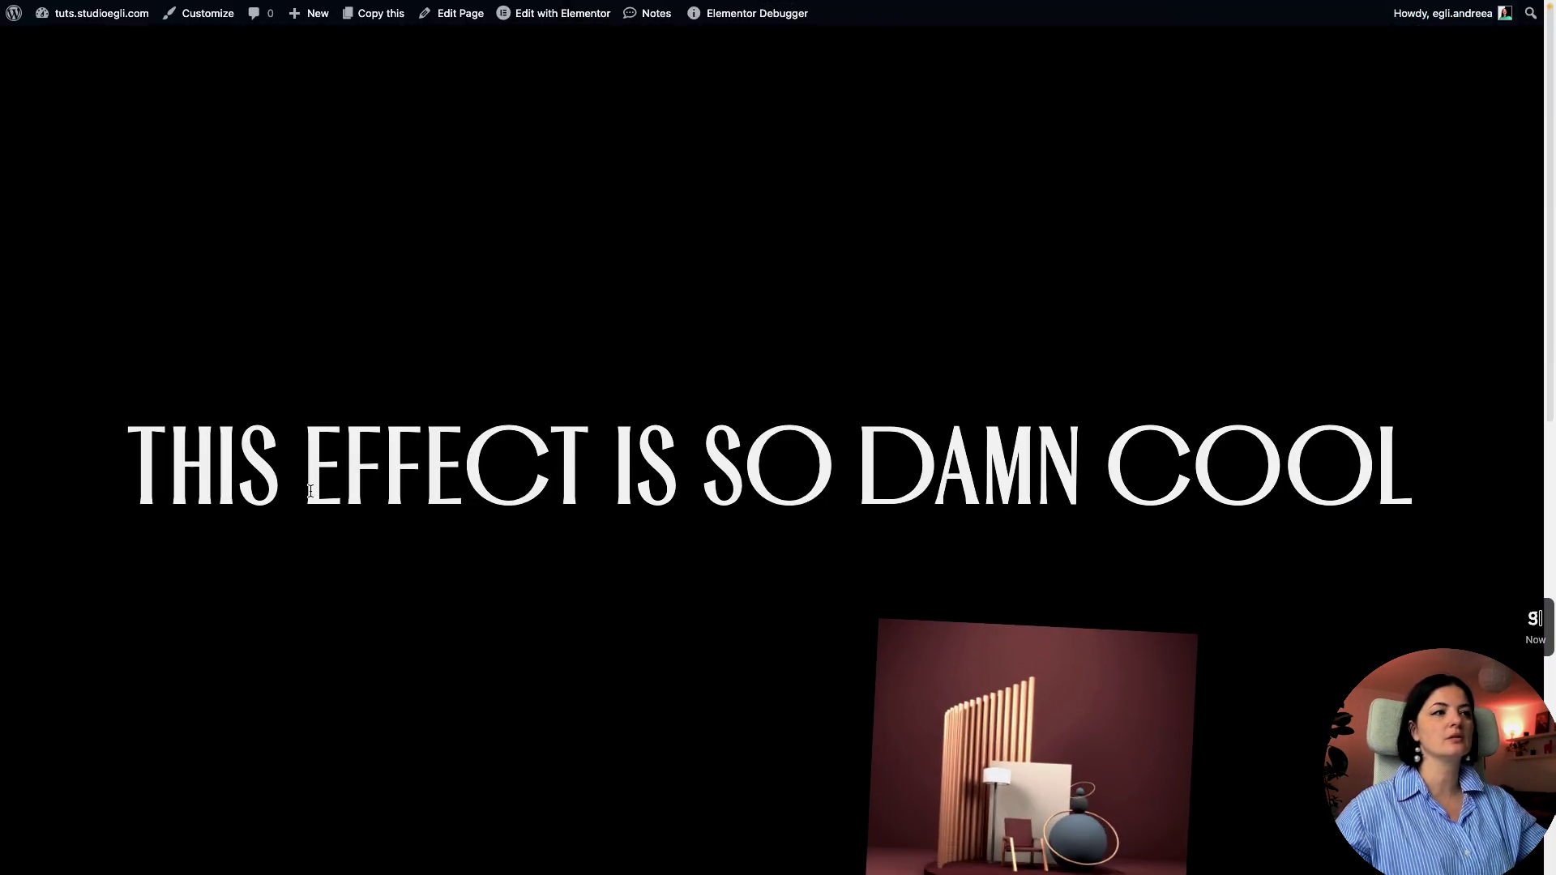
# Return to the page's Elementor editor and set the heading container's background type to classic
pyautogui.moveTo(3, 581)
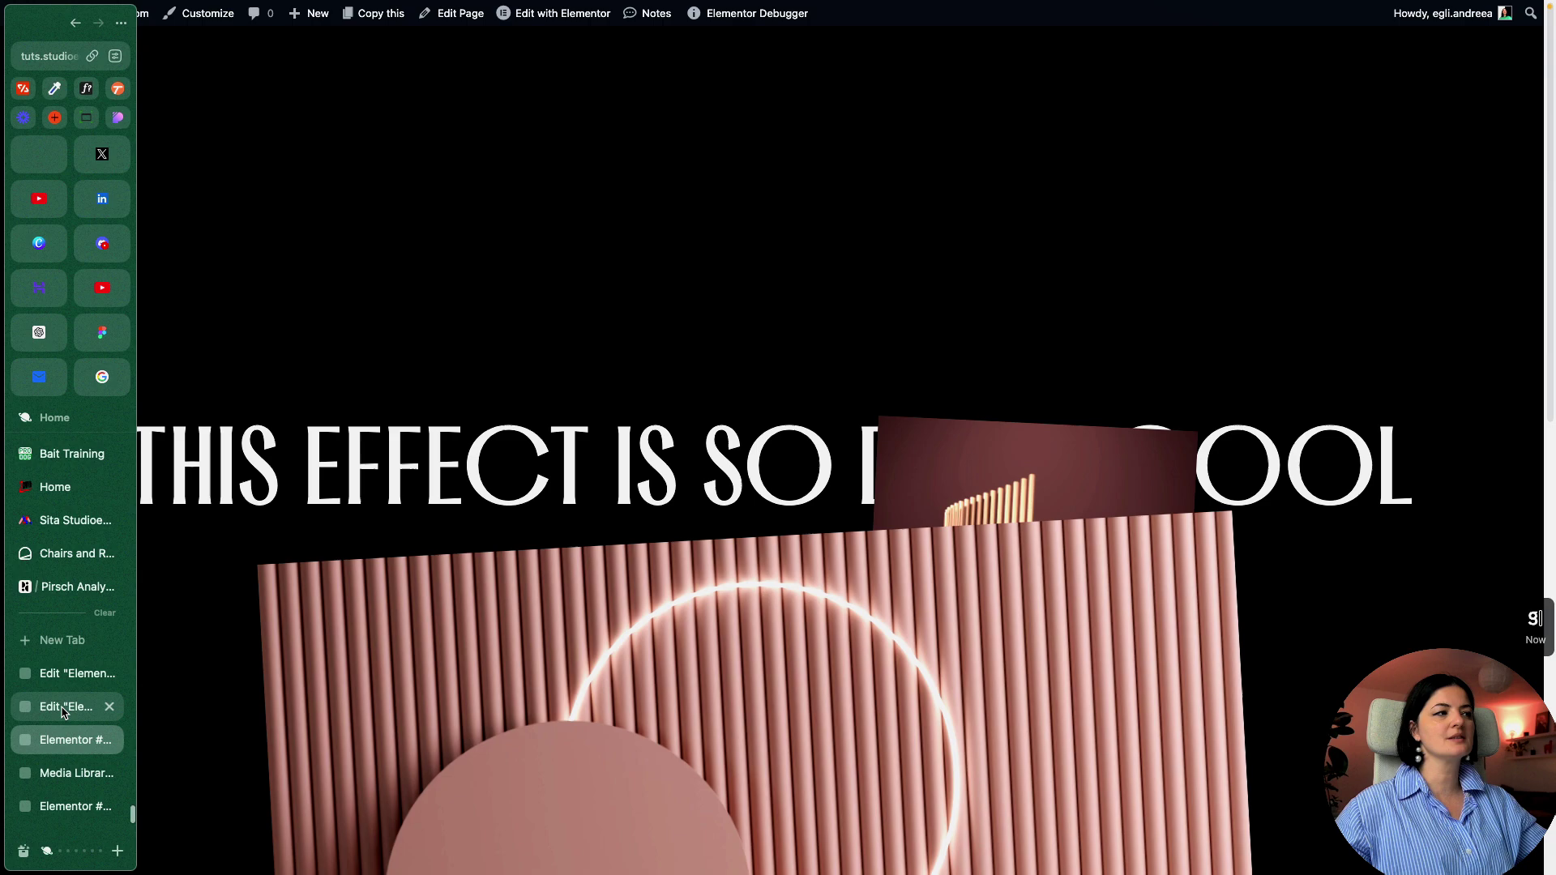
pyautogui.click(66, 705)
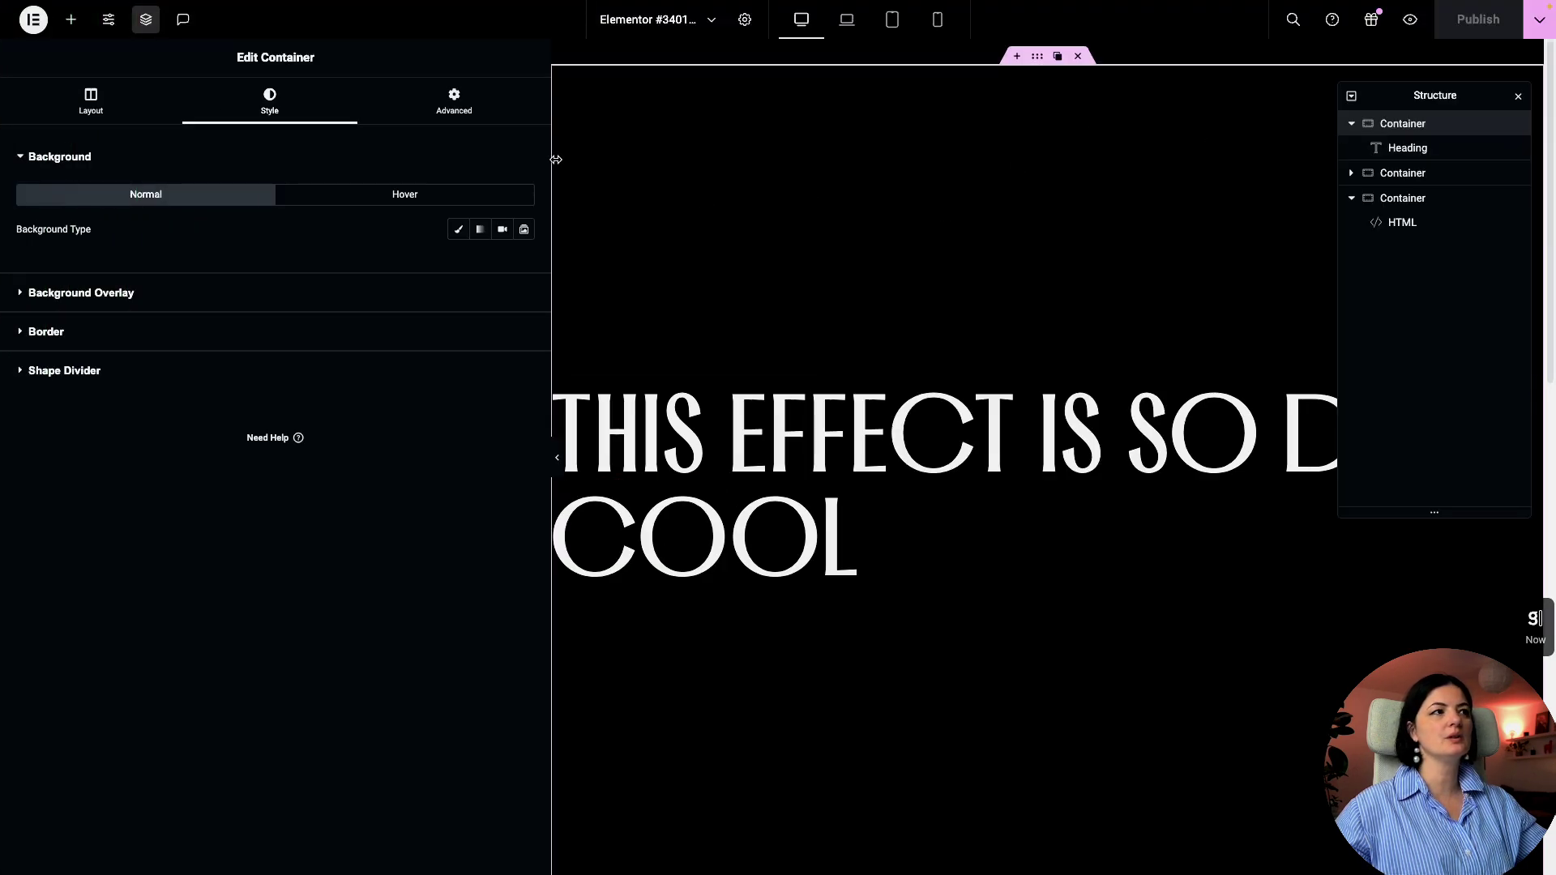
pyautogui.click(459, 233)
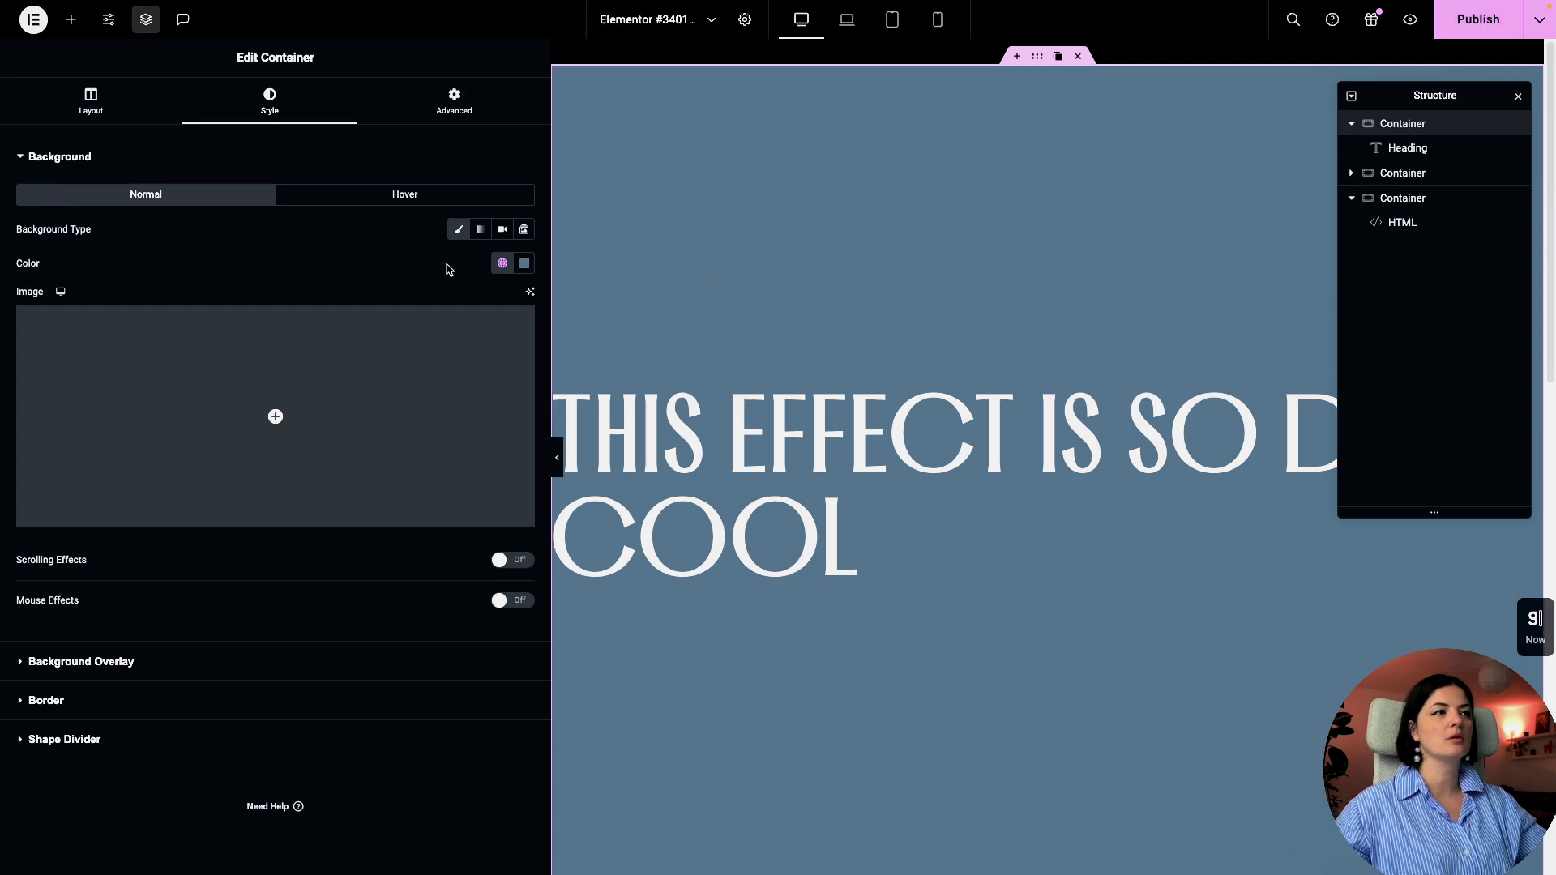
# Try a yellow global color as the heading container's background
pyautogui.click(502, 263)
pyautogui.scroll(-4, 396, 475)
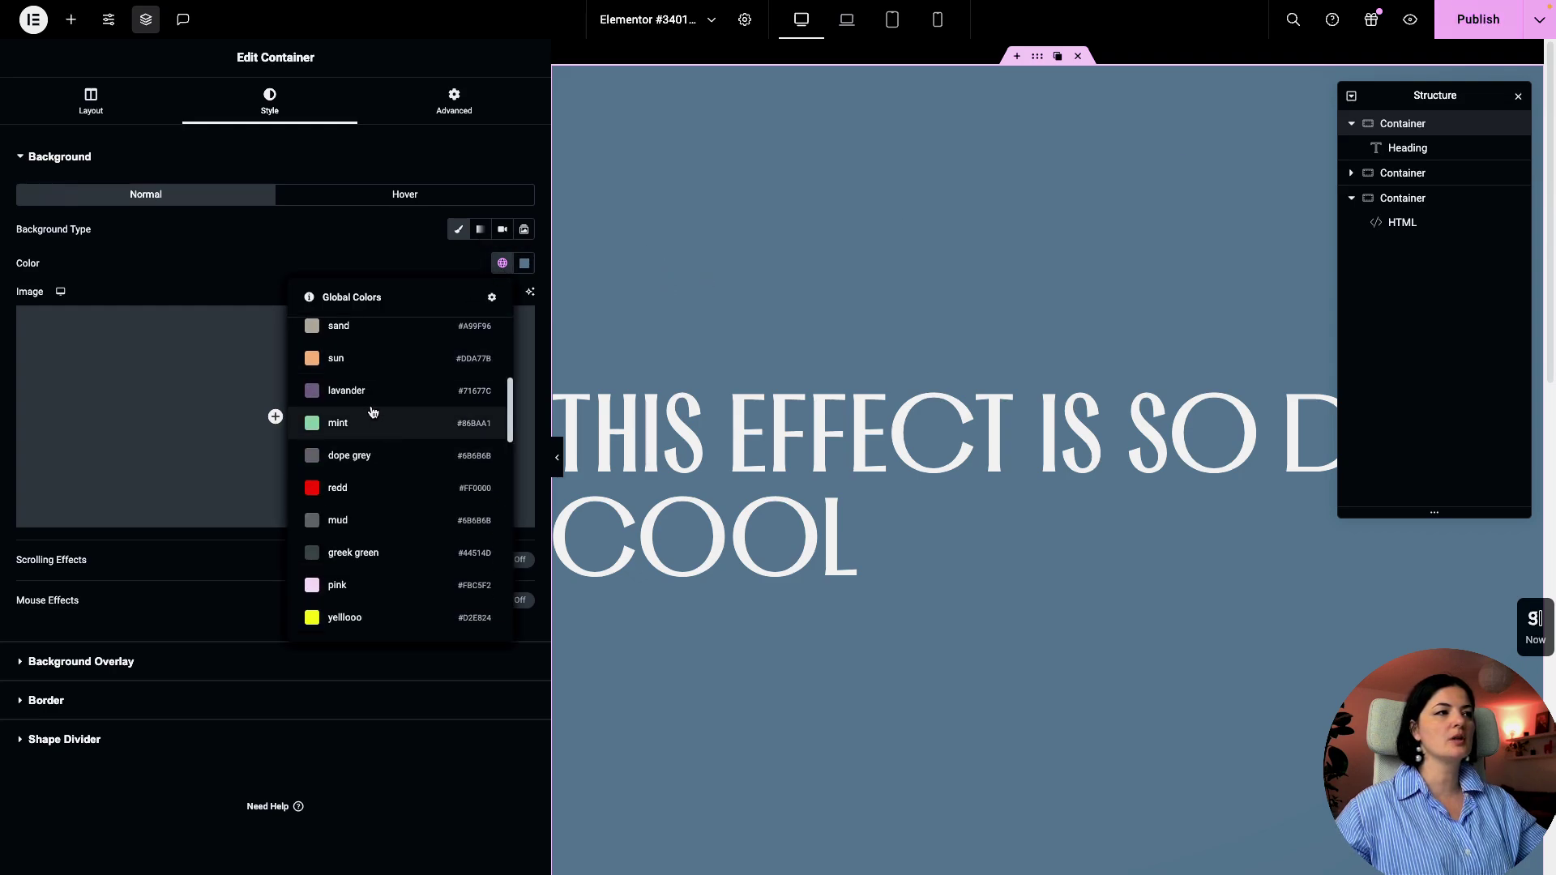
pyautogui.scroll(-6, 357, 486)
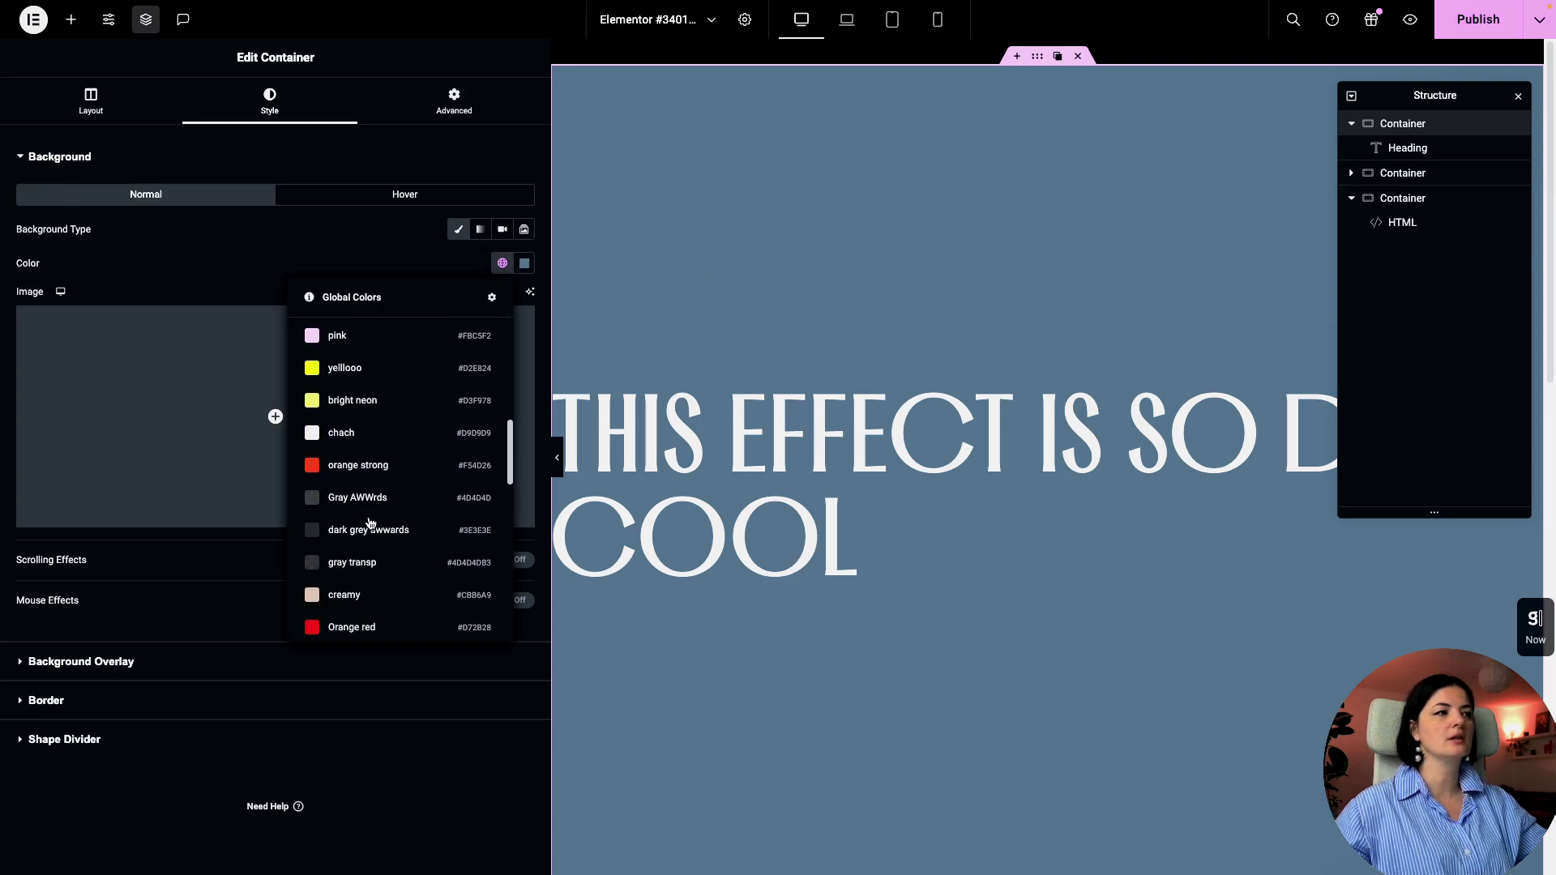
pyautogui.click(341, 451)
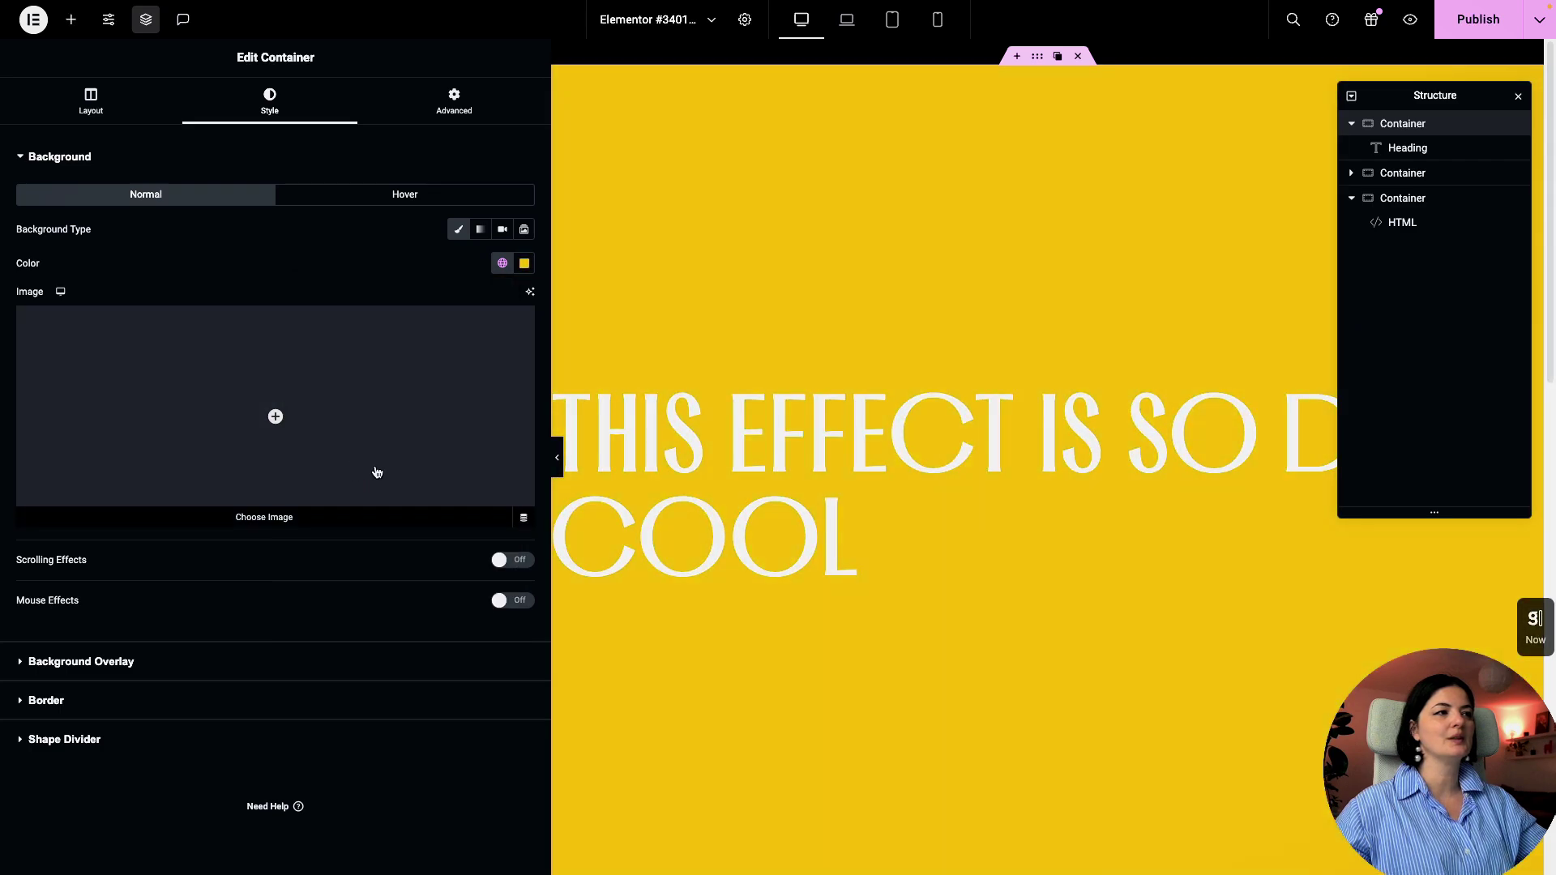
# Set the heading container's background to the global color awesome green and publish the page
pyautogui.click(503, 263)
pyautogui.scroll(-10, 357, 527)
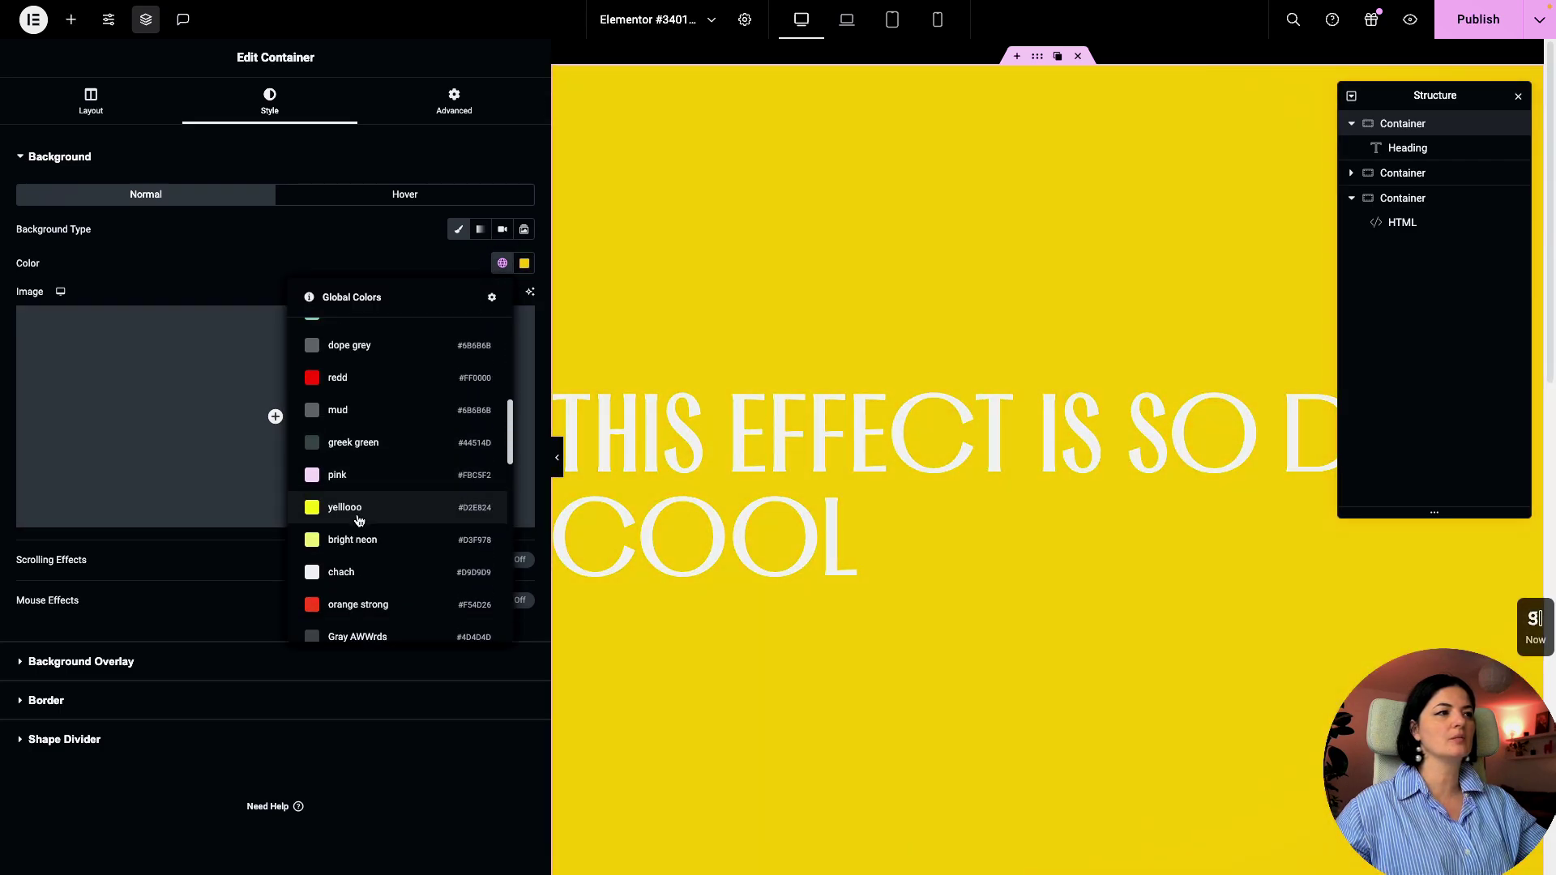
pyautogui.scroll(-10, 360, 544)
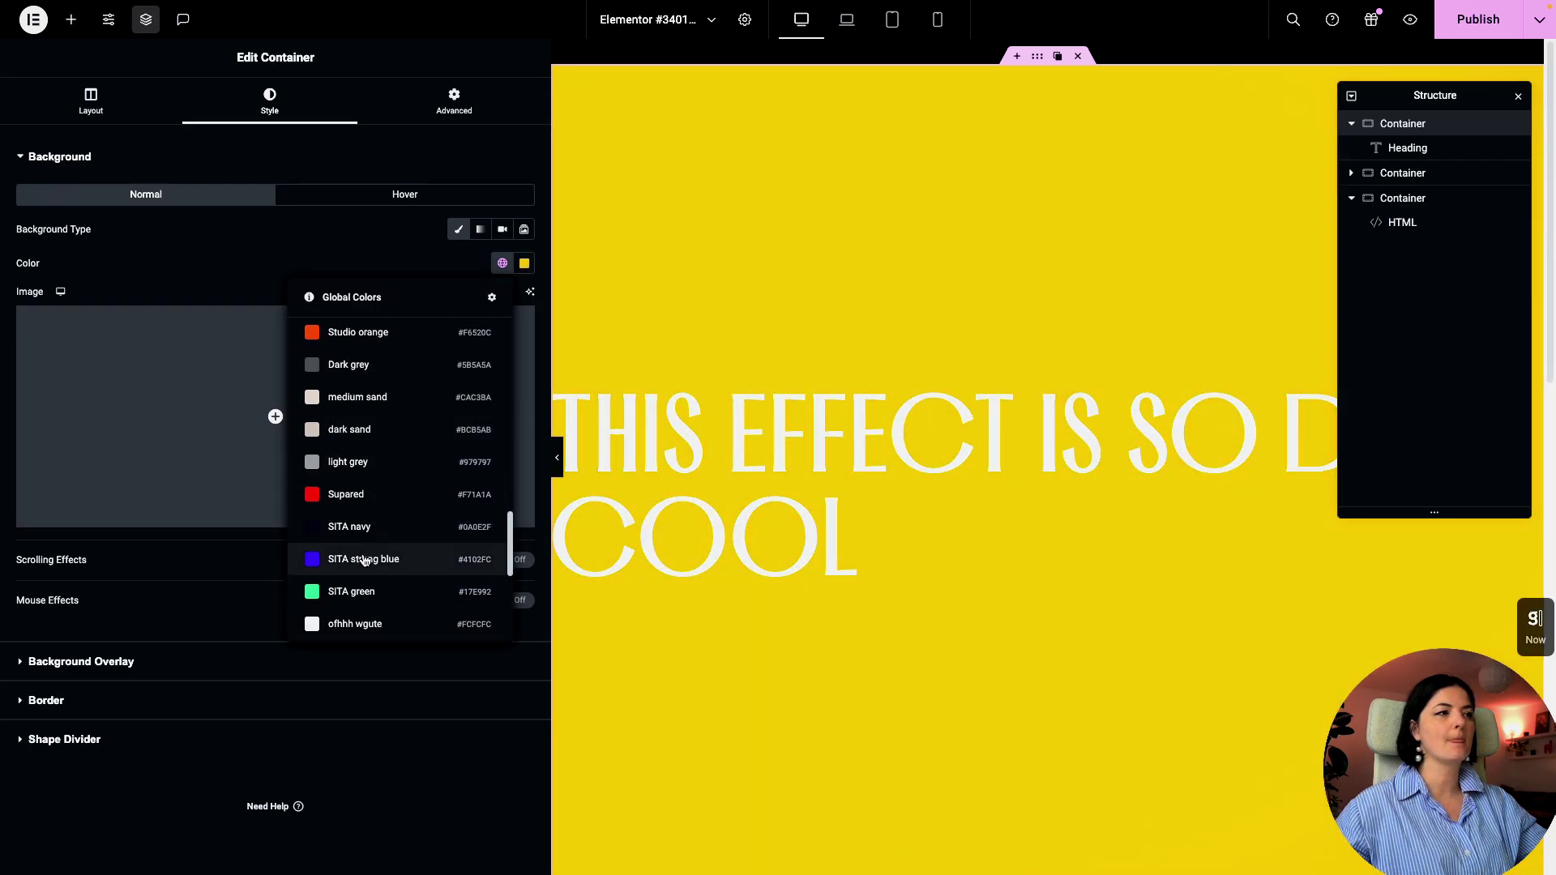
pyautogui.scroll(2, 365, 527)
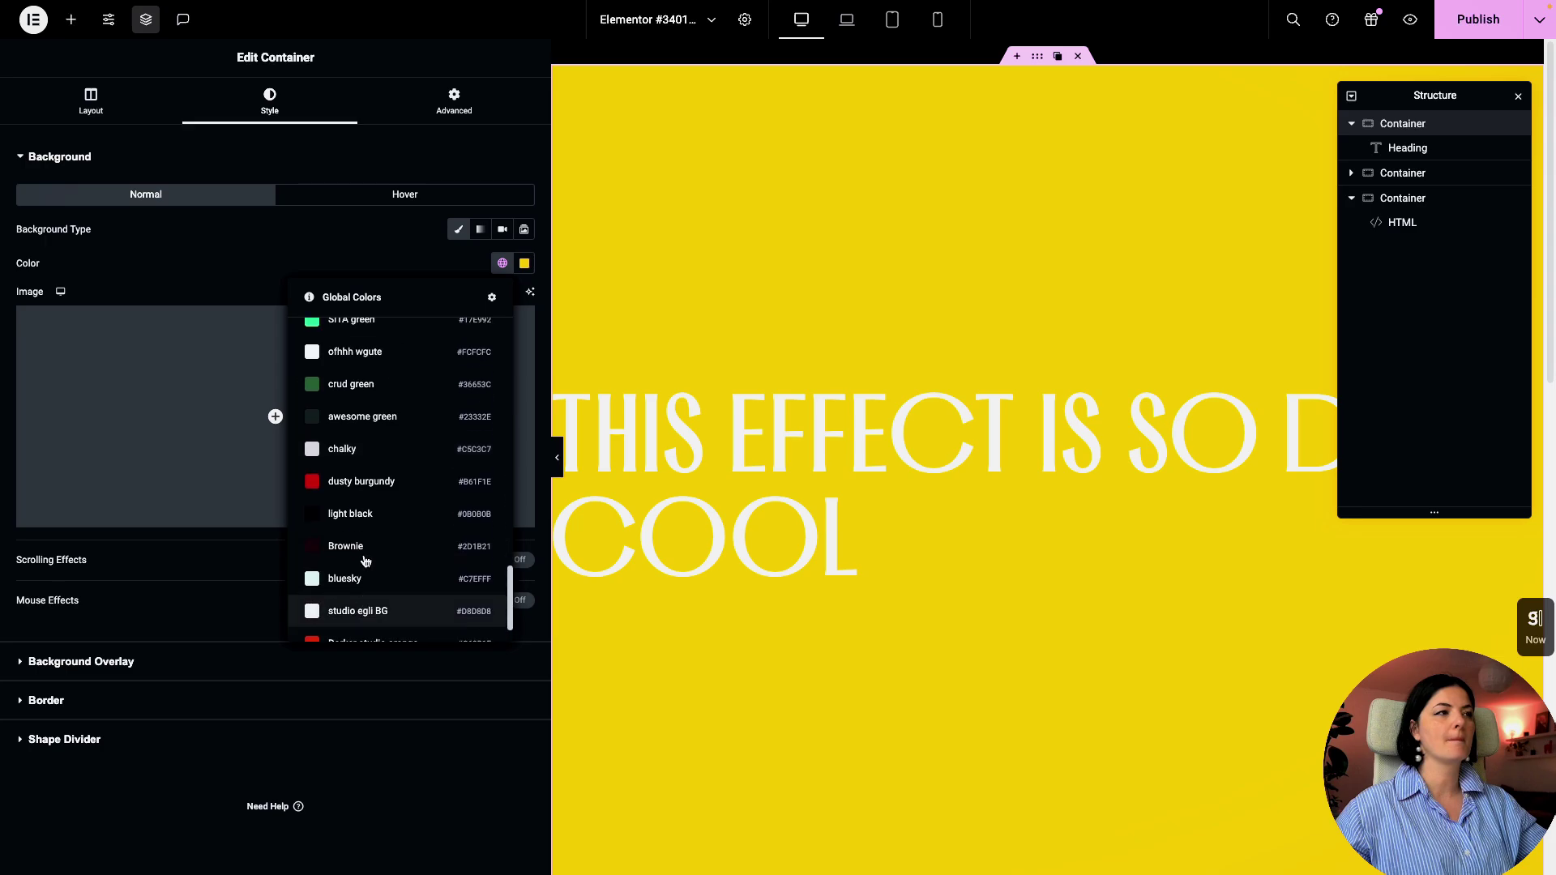
pyautogui.click(360, 413)
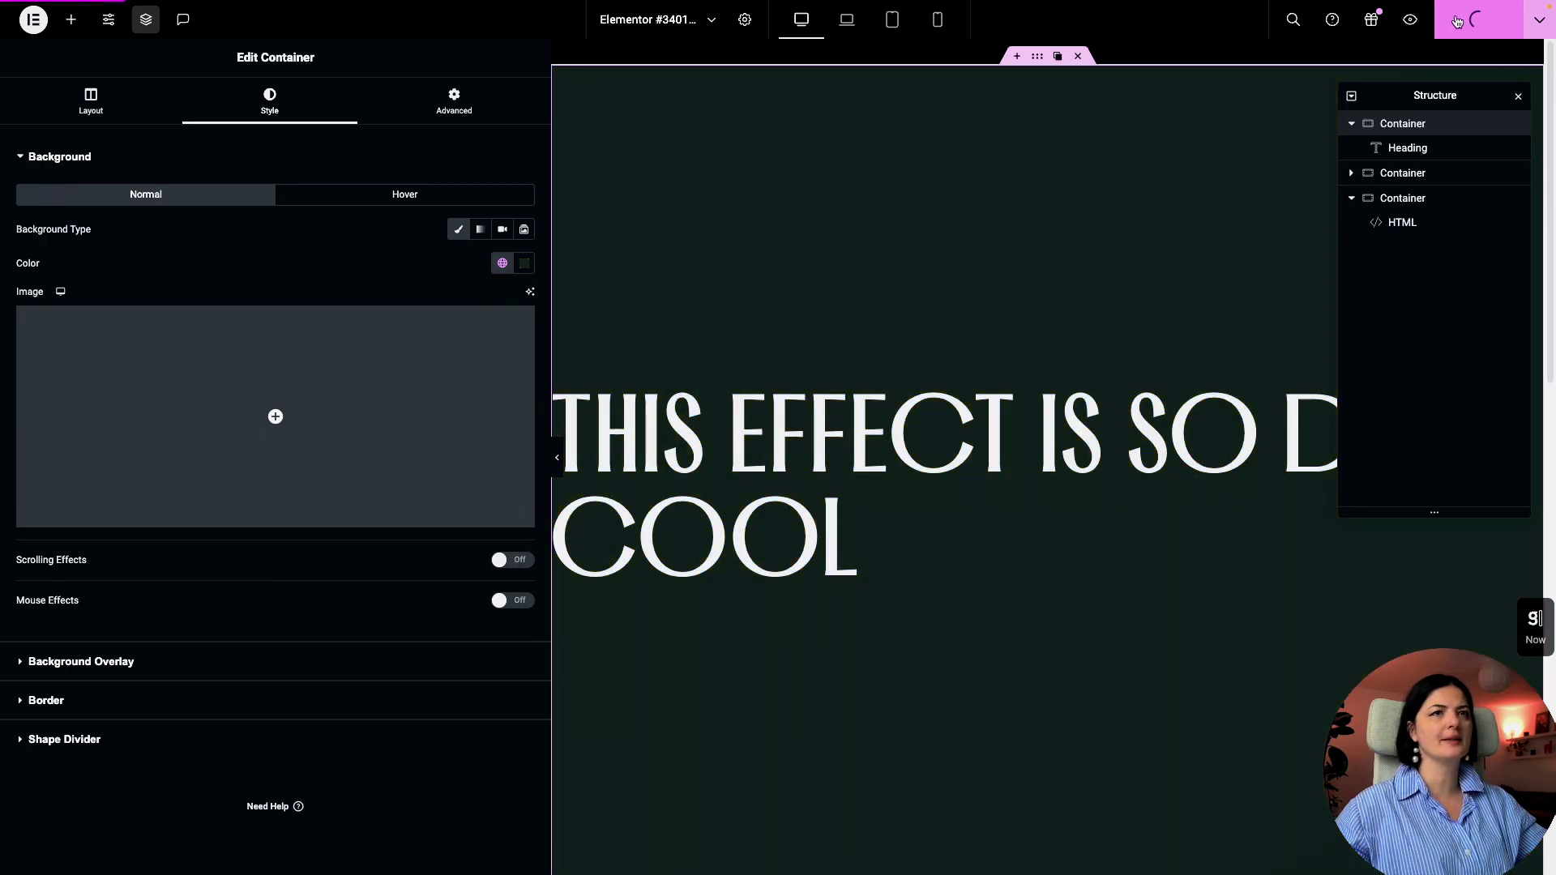
# Open the page preview and examine the spawning images and videos over the heading section's new background
pyautogui.click(1411, 21)
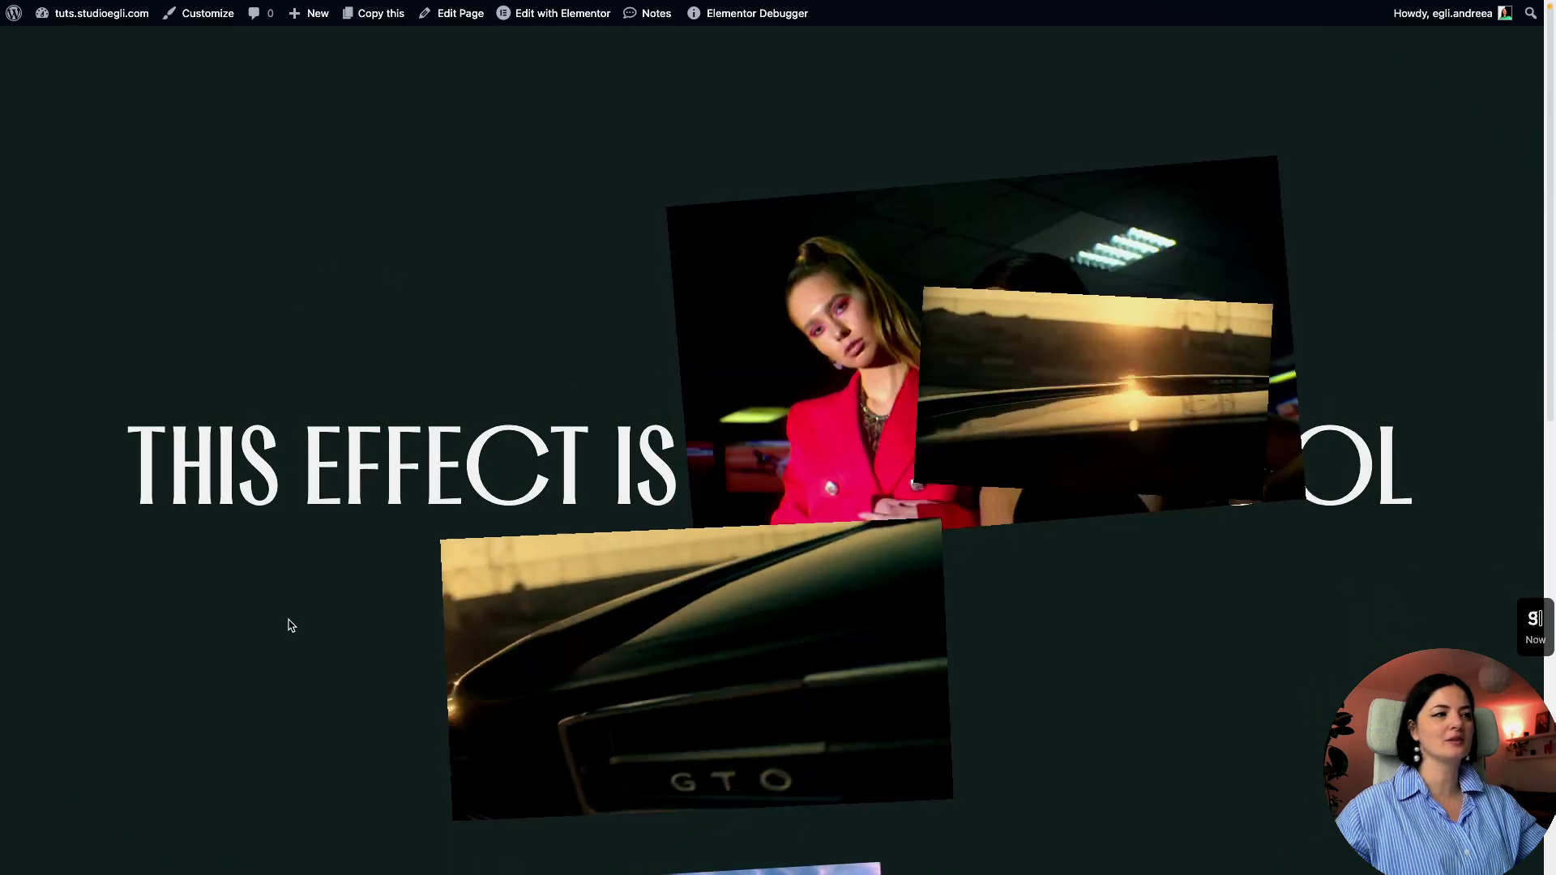
pyautogui.scroll(-5, 984, 653)
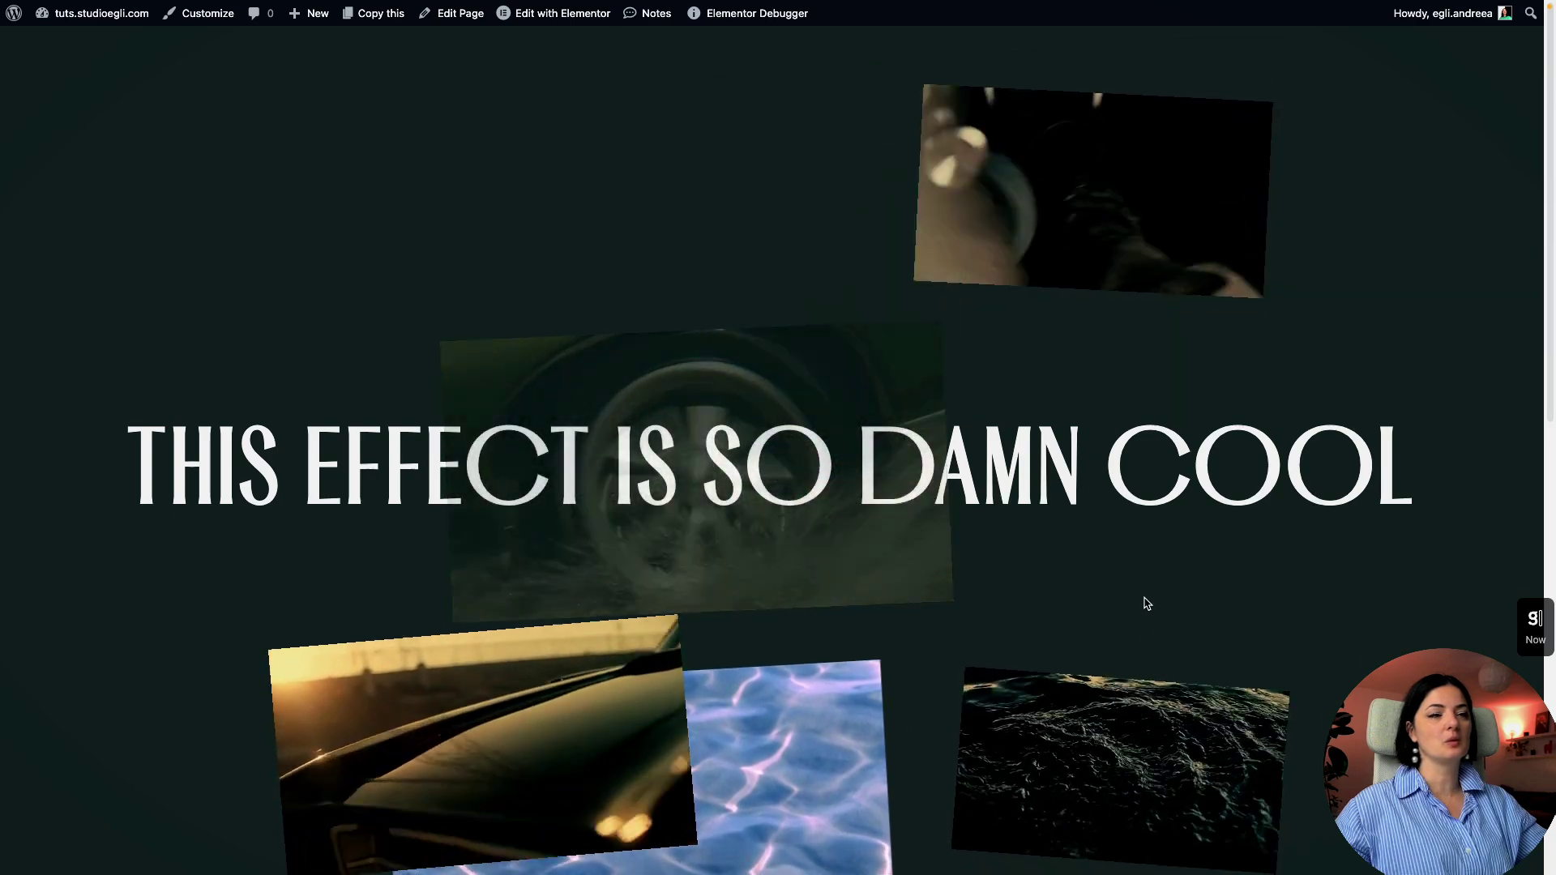
pyautogui.scroll(-4, 1132, 399)
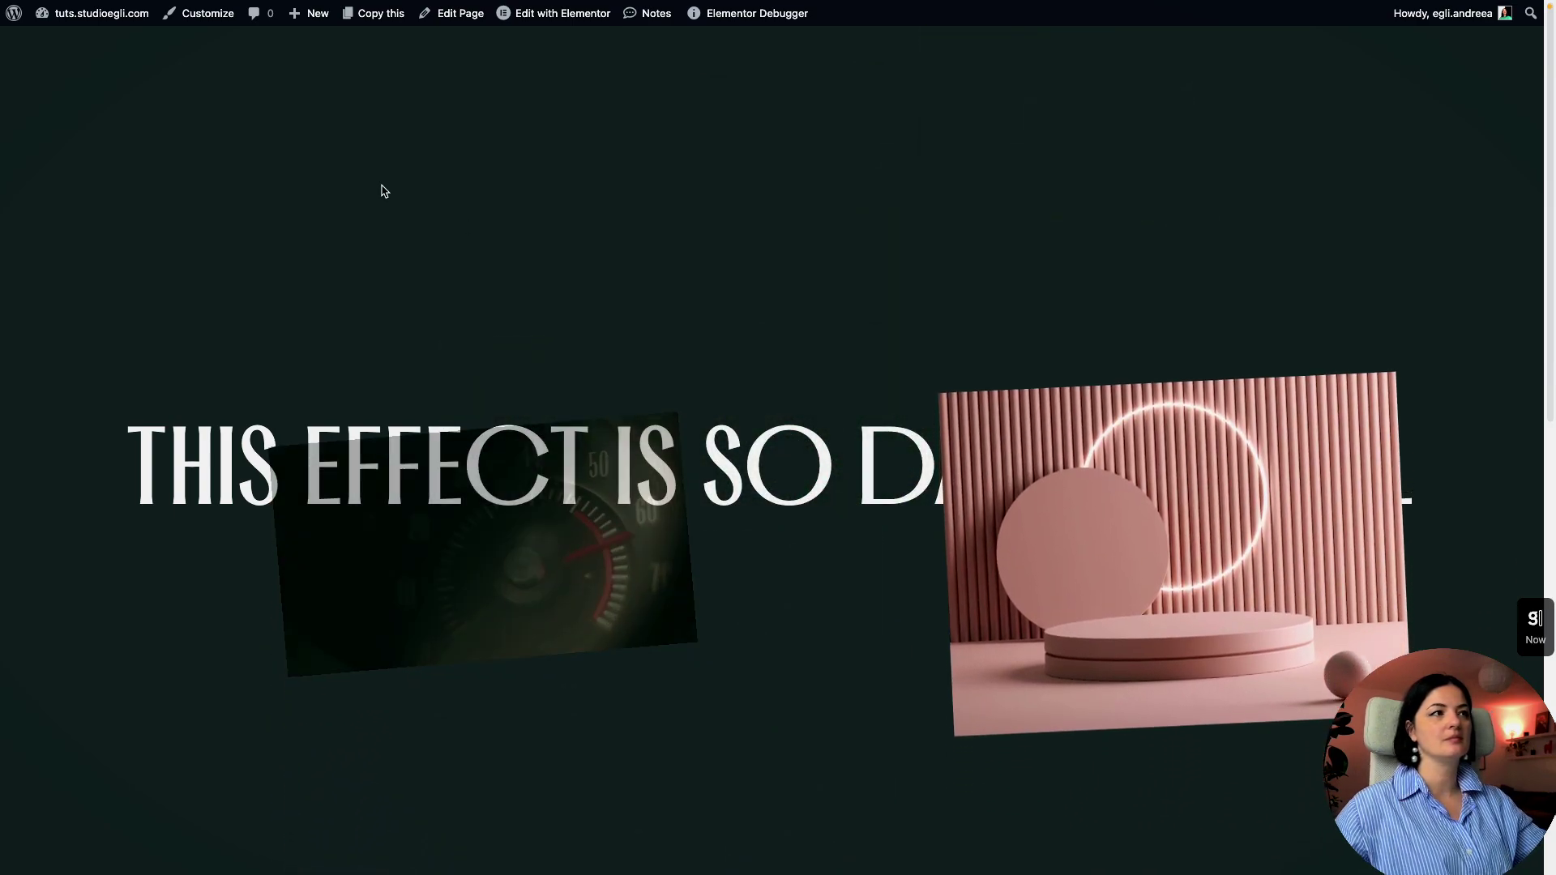
pyautogui.scroll(-4, 752, 220)
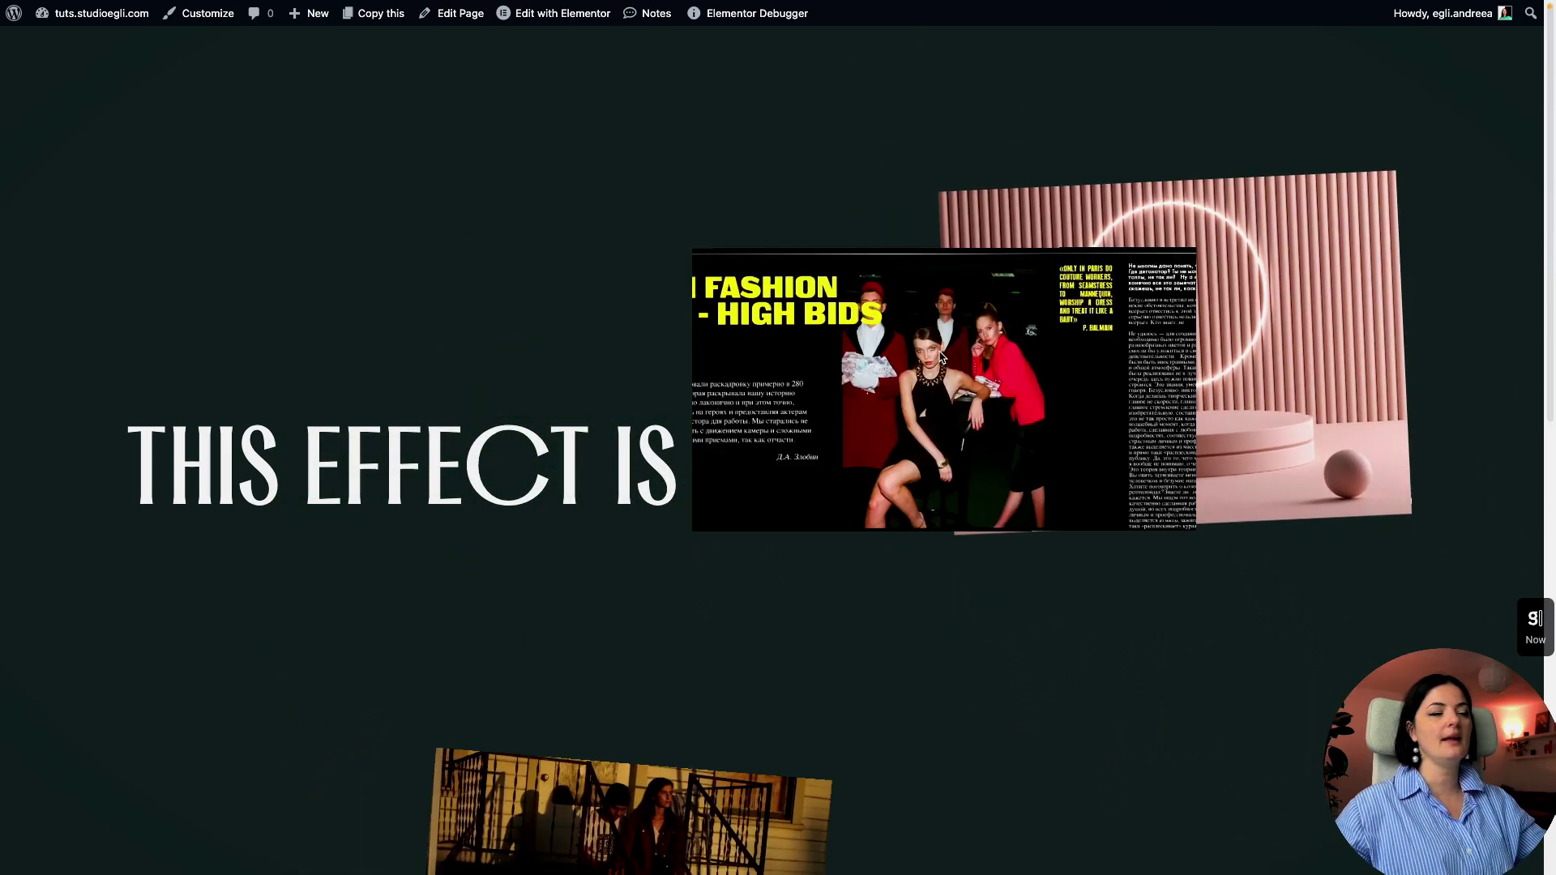
pyautogui.scroll(-3, 425, 342)
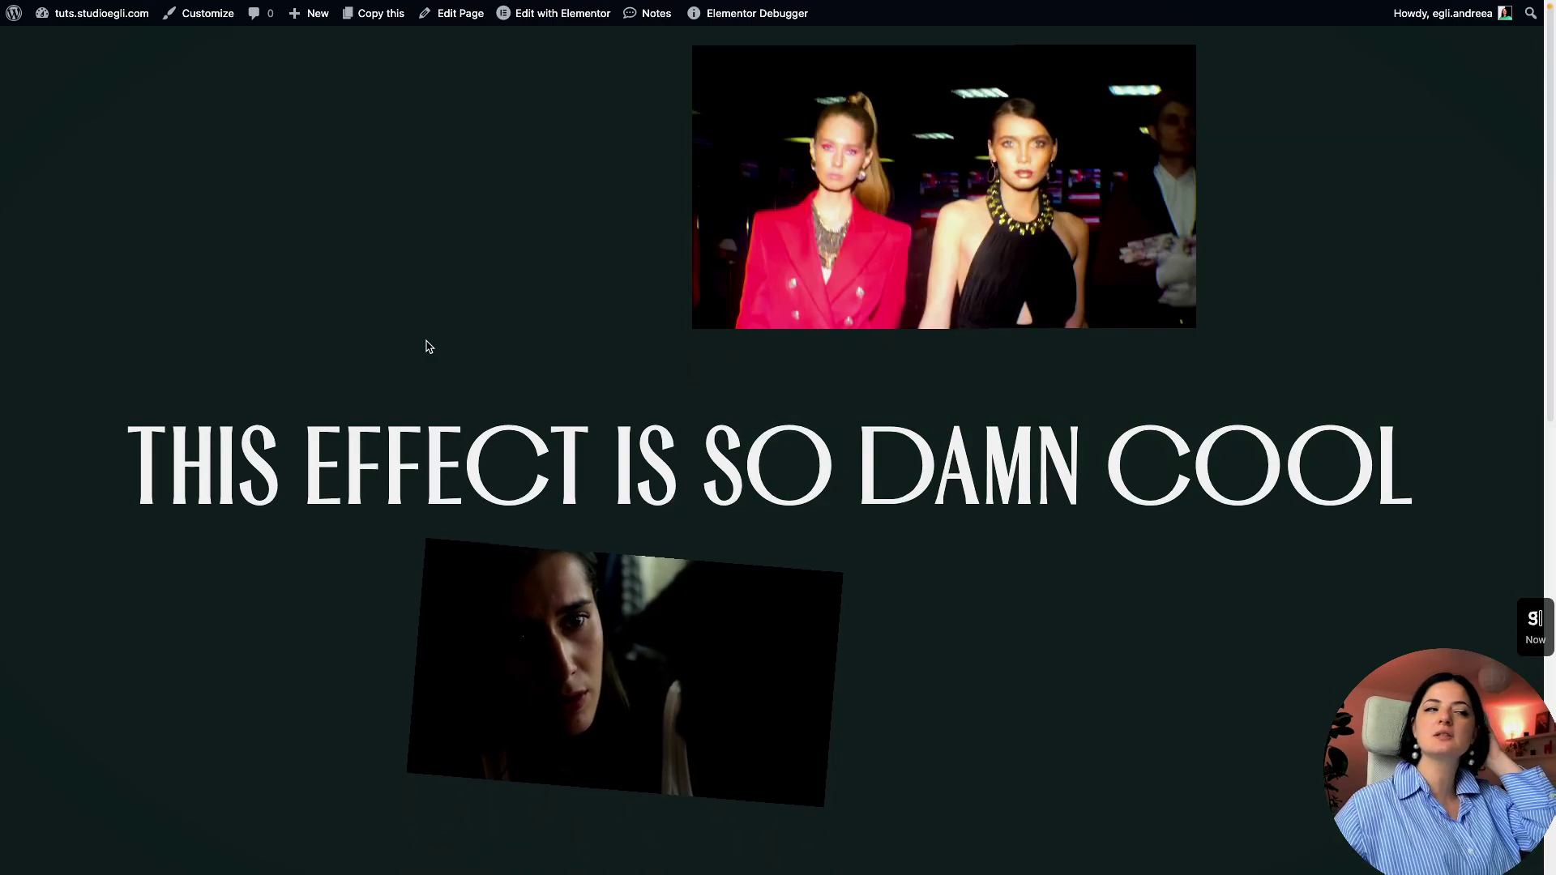
pyautogui.scroll(-3, 426, 345)
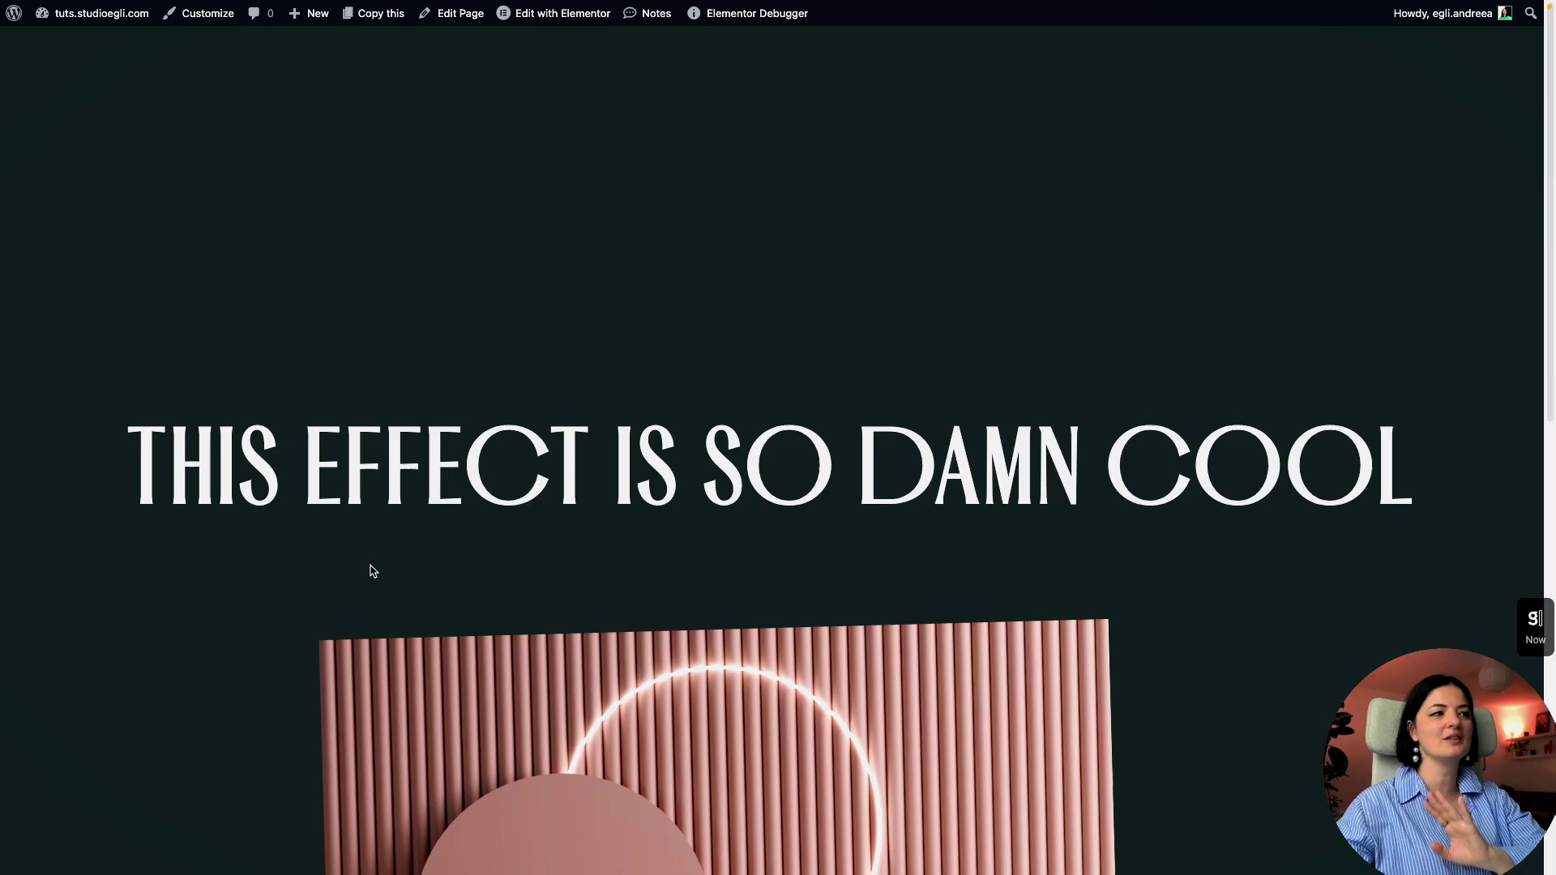
pyautogui.scroll(-5, 372, 571)
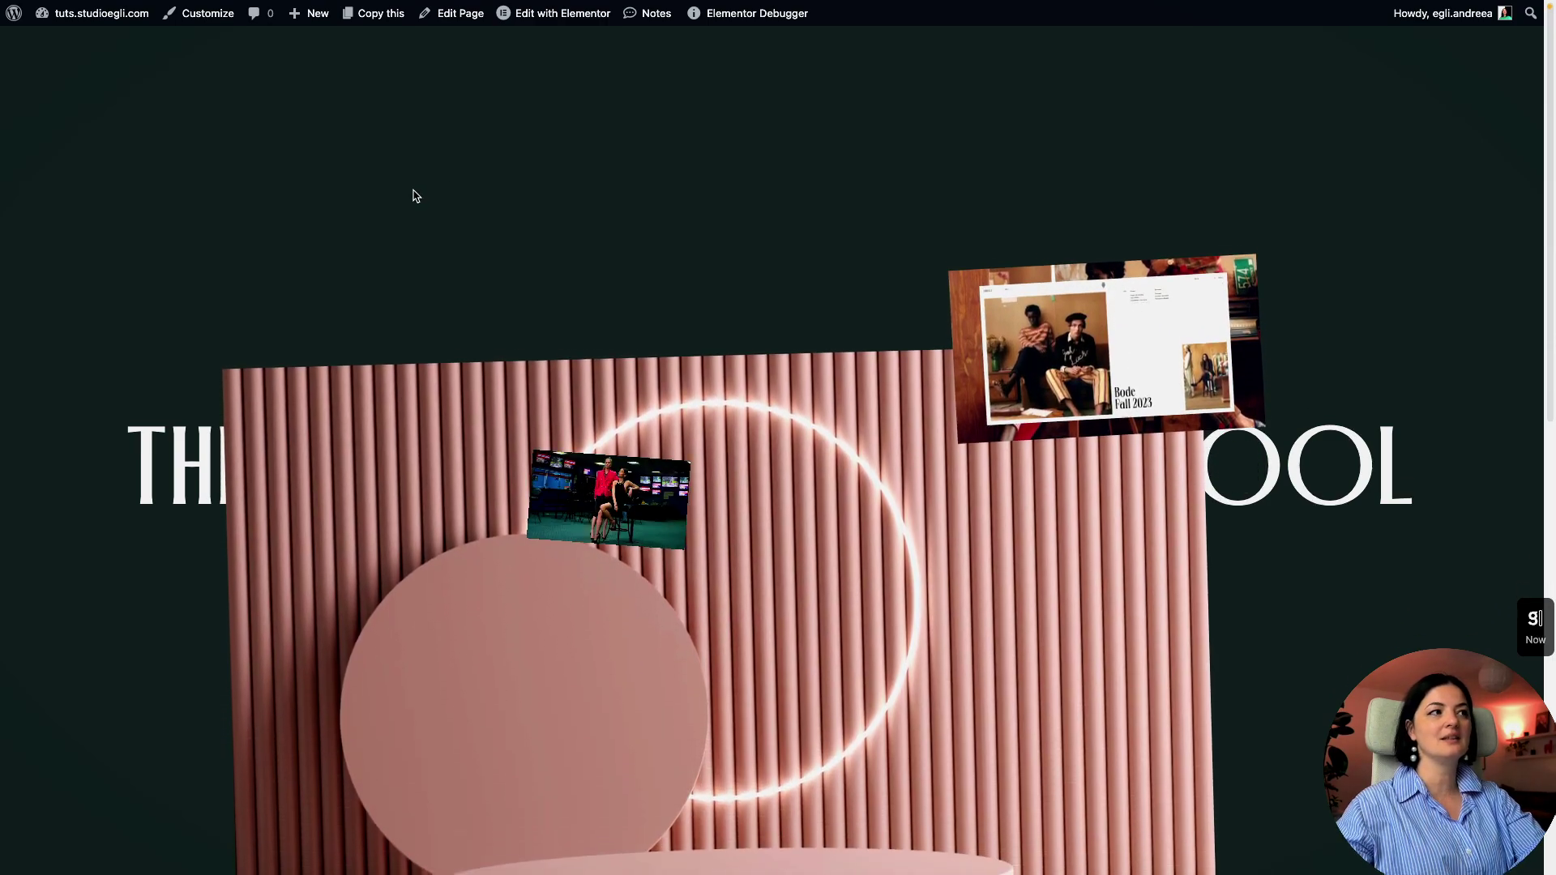
pyautogui.scroll(-5, 414, 196)
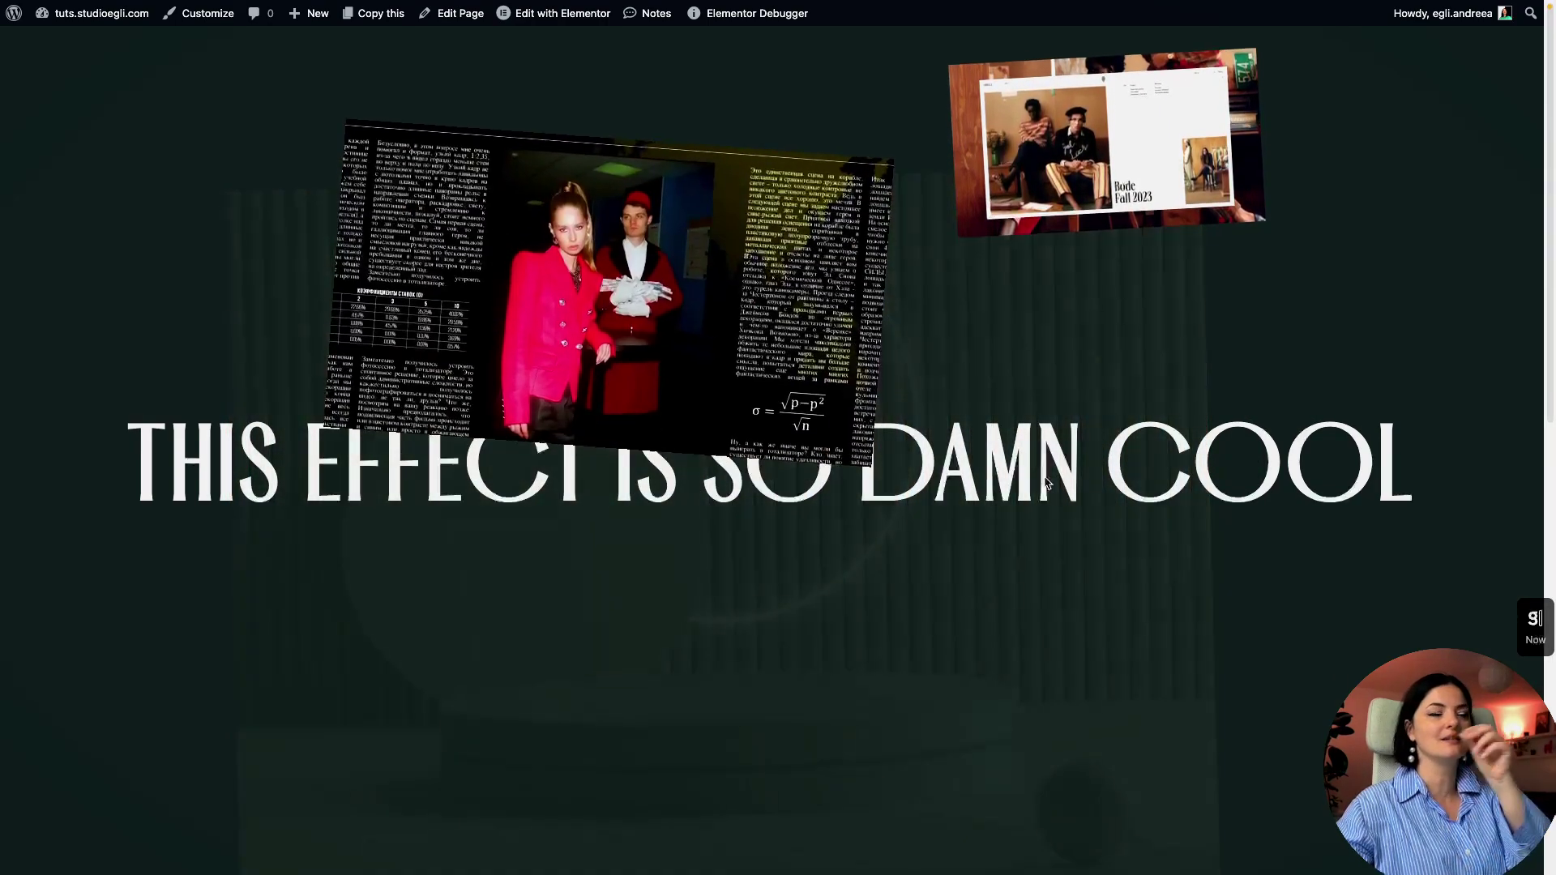
pyautogui.scroll(-5, 1045, 484)
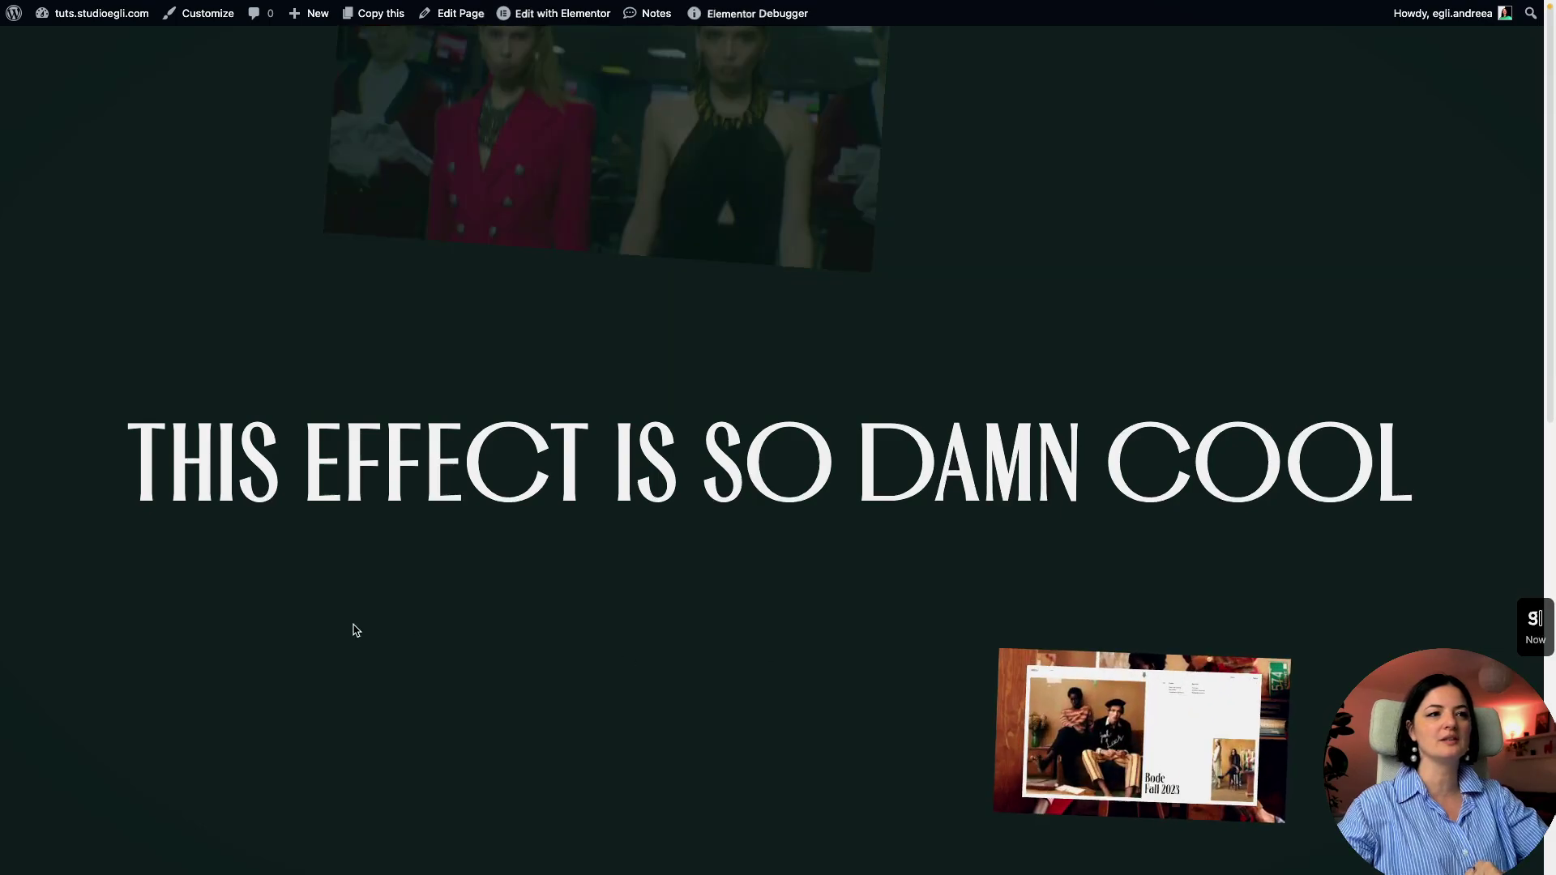
pyautogui.scroll(-5, 355, 631)
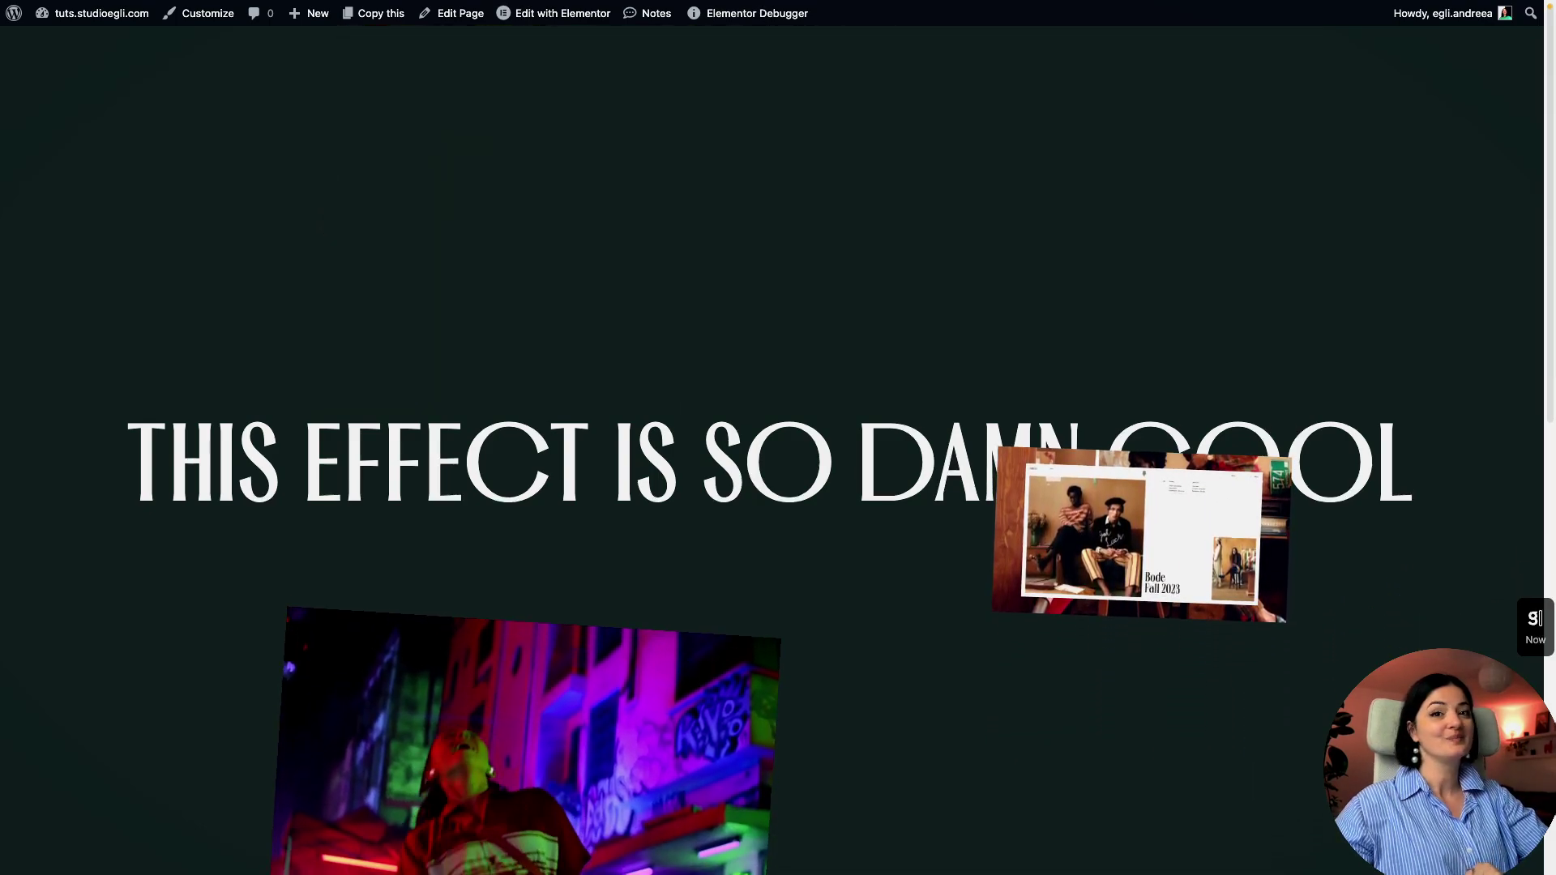